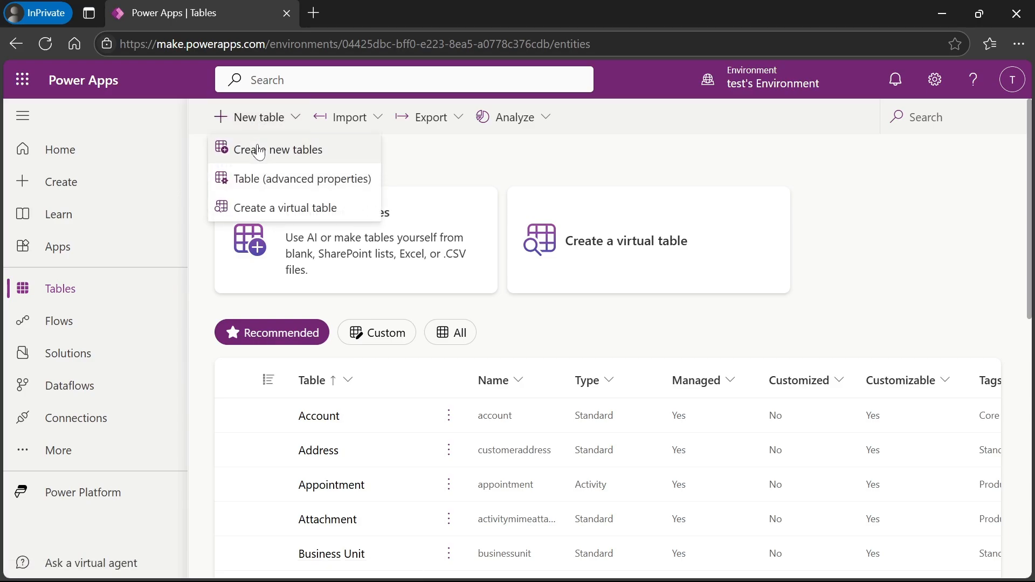
- Create a new table by importing the Sales Excel workbook from the computer
{"action": "left_click", "coordinate": [339, 158]}
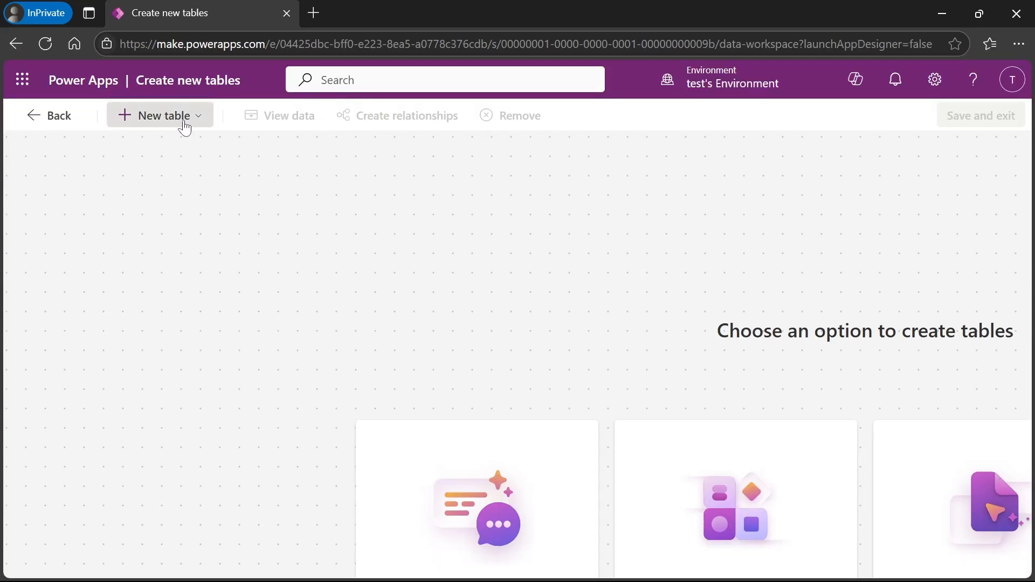
{"action": "left_click", "coordinate": [184, 127]}
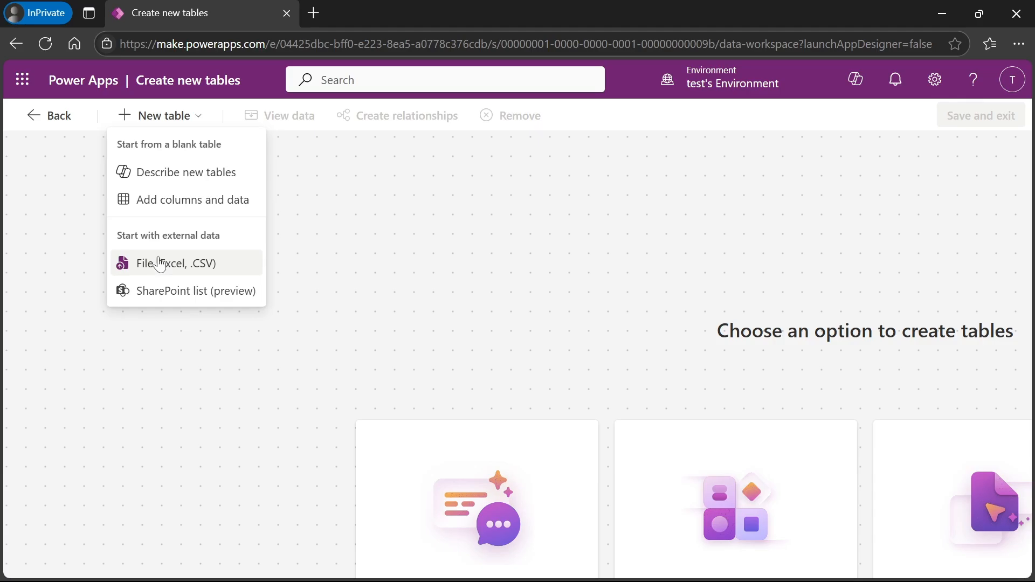
{"action": "left_click", "coordinate": [230, 273]}
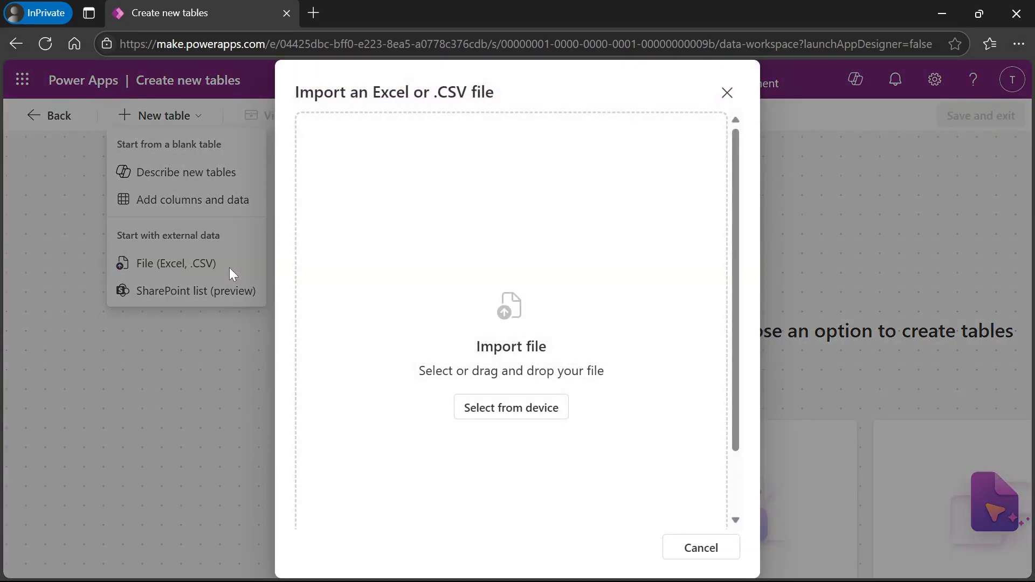
{"action": "left_click", "coordinate": [521, 421]}
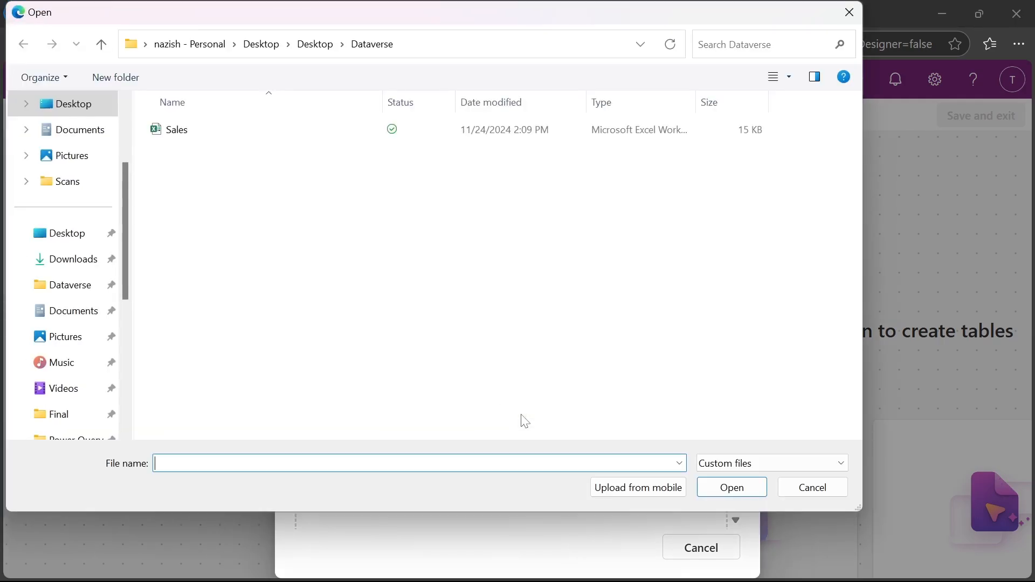
{"action": "left_click", "coordinate": [205, 139]}
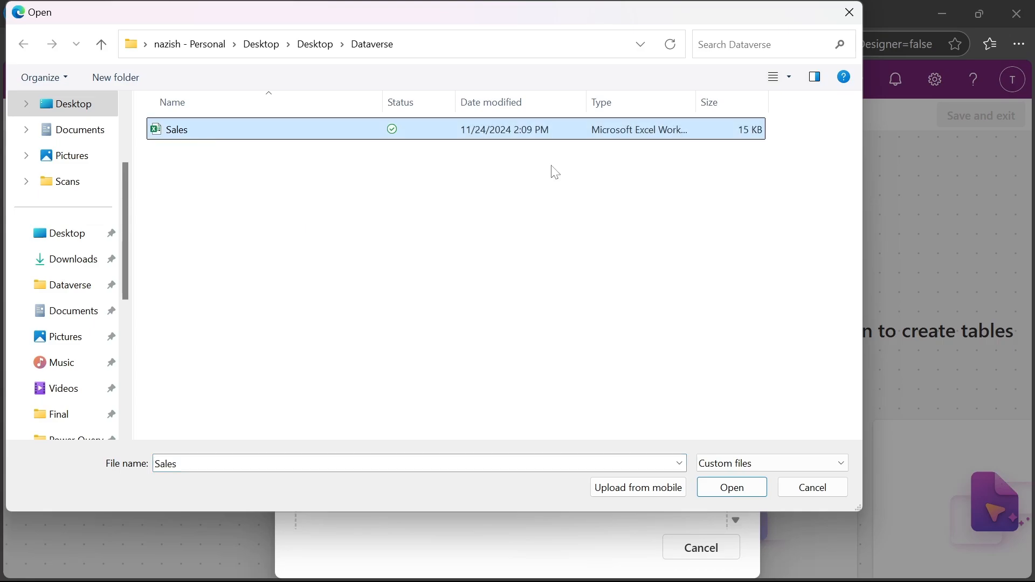
{"action": "left_click", "coordinate": [732, 488]}
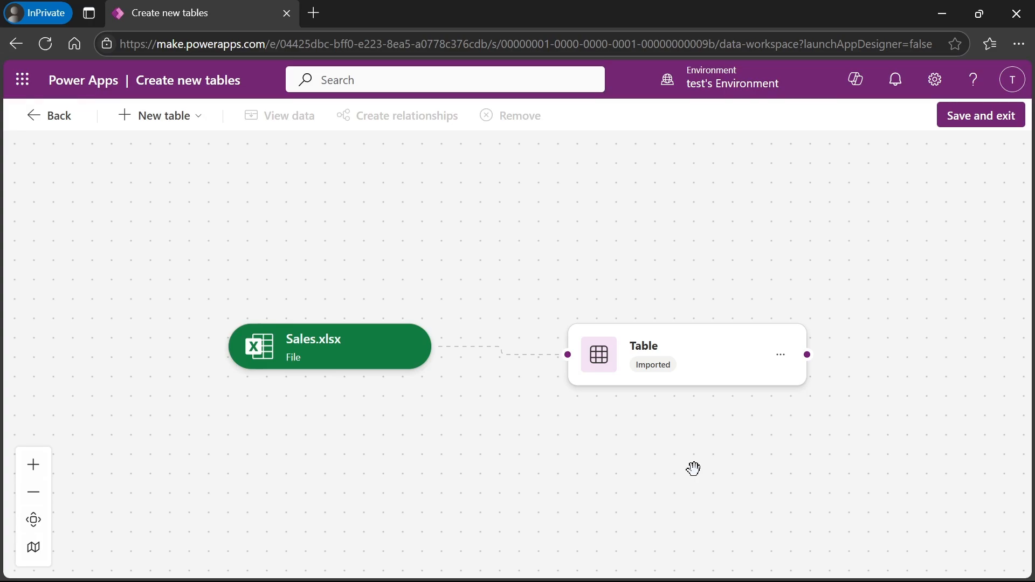
- Change the imported table's display name to 'Educate Cube Sales'
{"action": "left_click", "coordinate": [781, 355]}
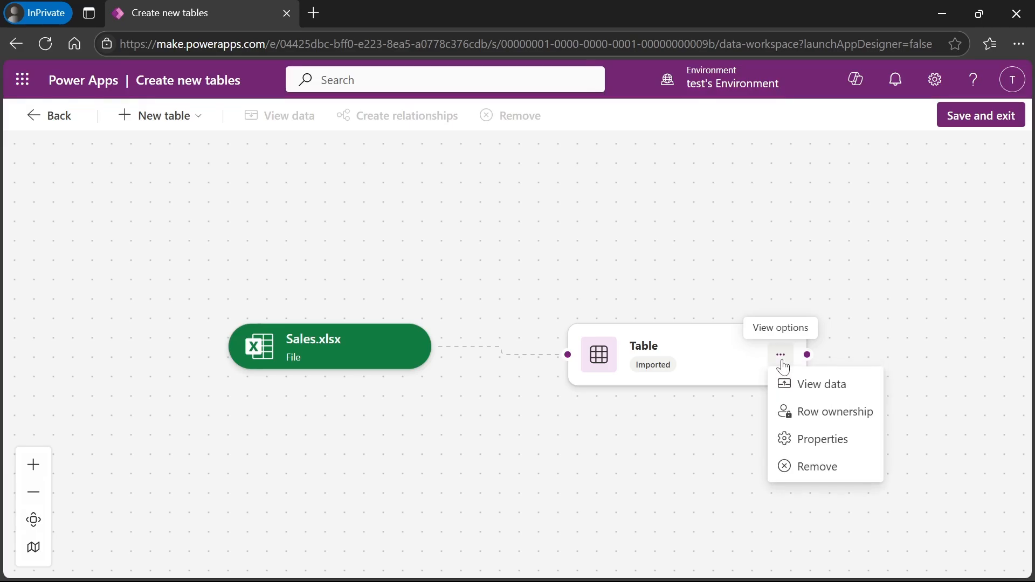
{"action": "left_click", "coordinate": [818, 451]}
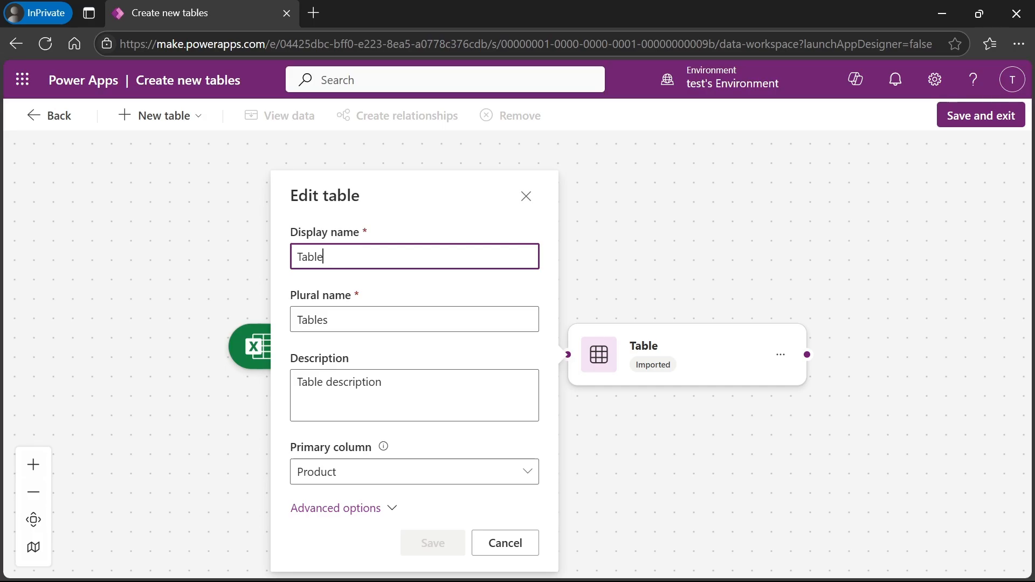
{"action": "type", "text": "A"}
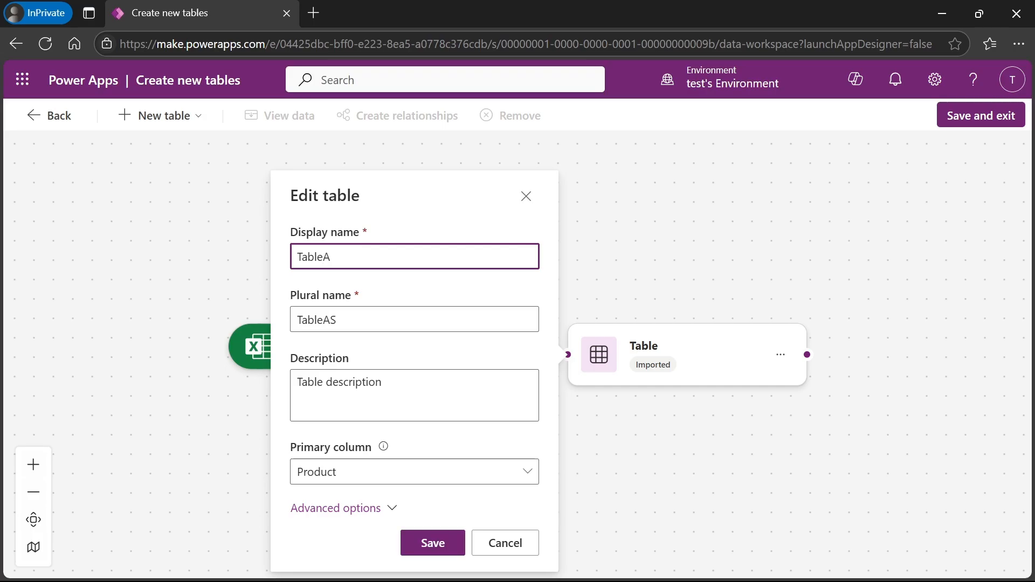
{"action": "key", "text": "ctrl+a"}
{"action": "type", "text": "Ed"}
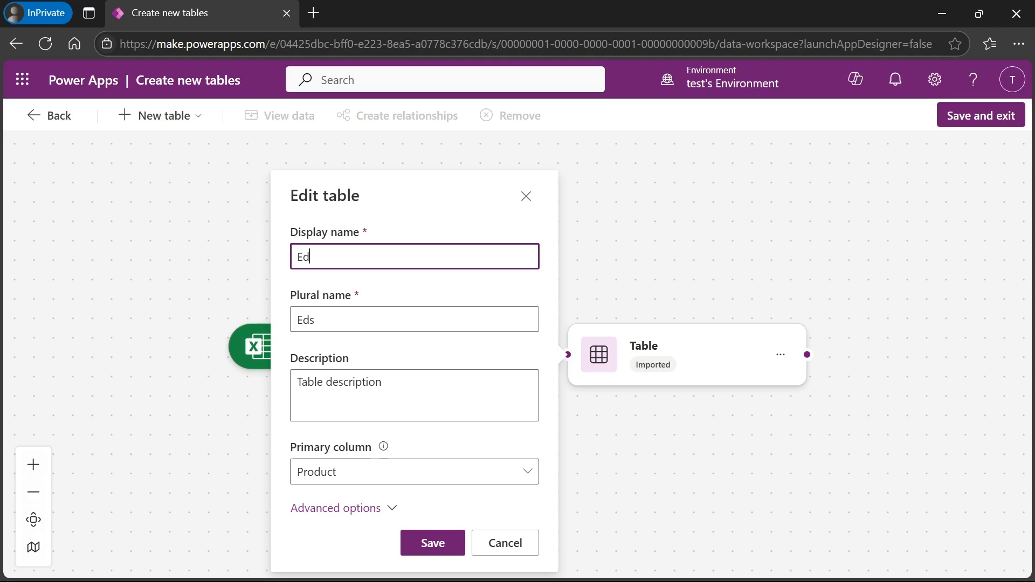
{"action": "type", "text": "ucate Cube"}
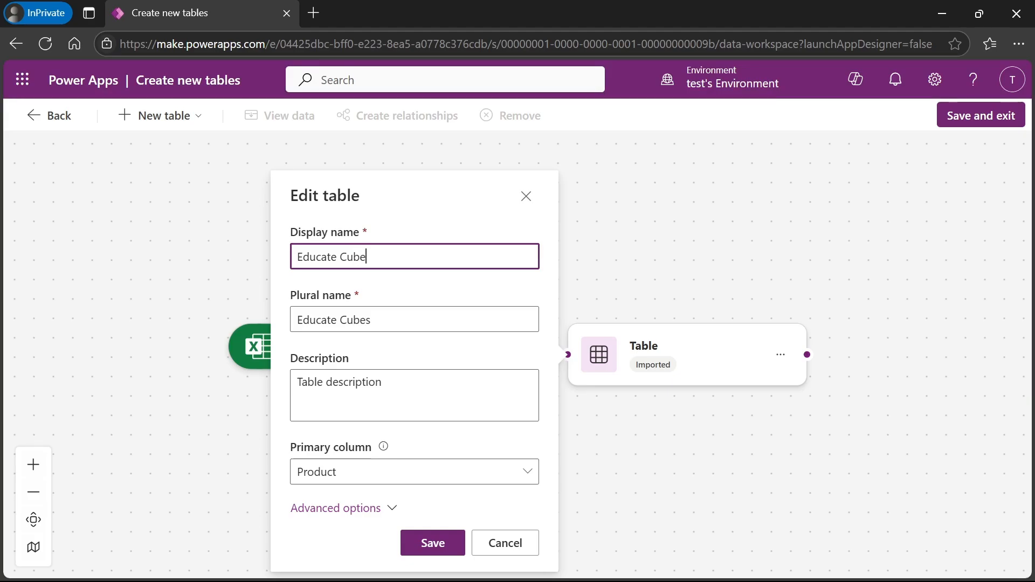
{"action": "type", "text": " Sales"}
{"action": "left_click", "coordinate": [323, 320]}
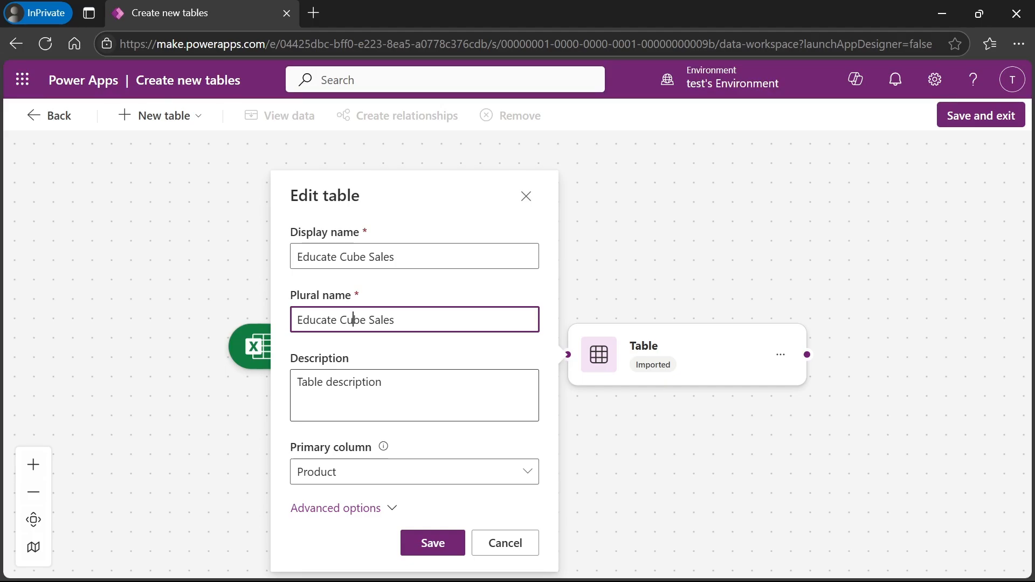
- Make Mail the table's primary column and save the properties
{"action": "left_click", "coordinate": [369, 474]}
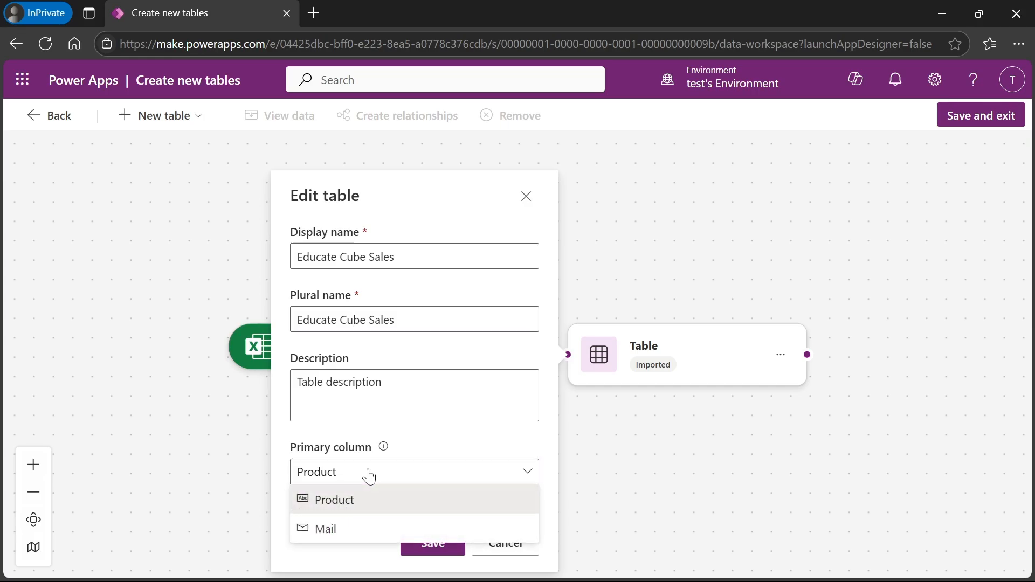
{"action": "left_click", "coordinate": [334, 531]}
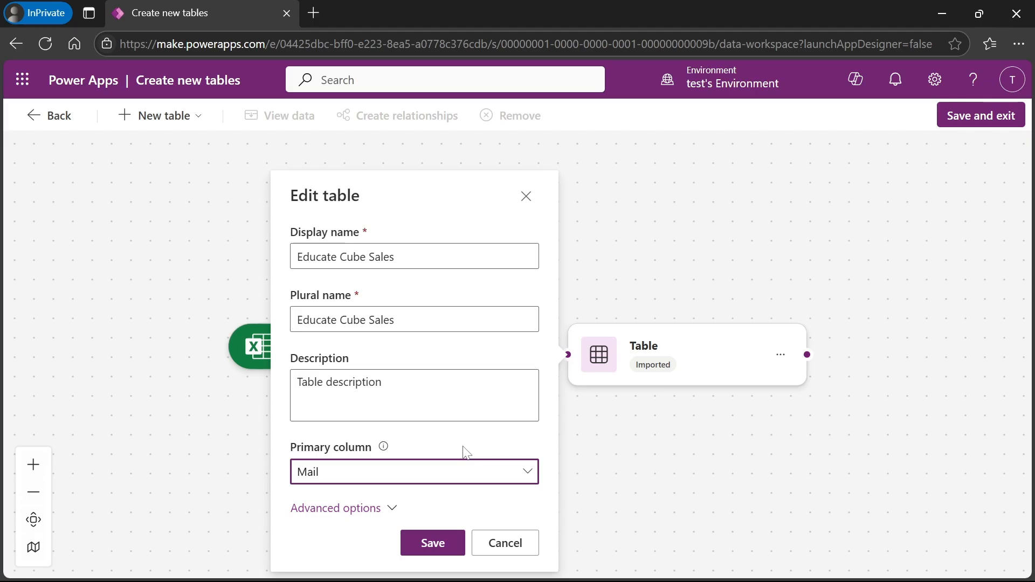
{"action": "left_click", "coordinate": [395, 511]}
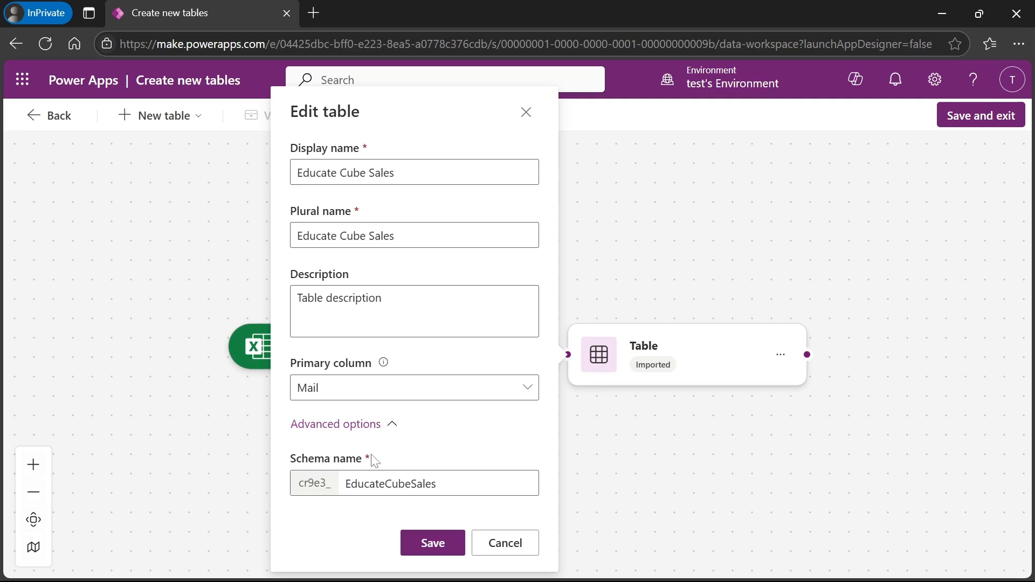
{"action": "left_click", "coordinate": [392, 425]}
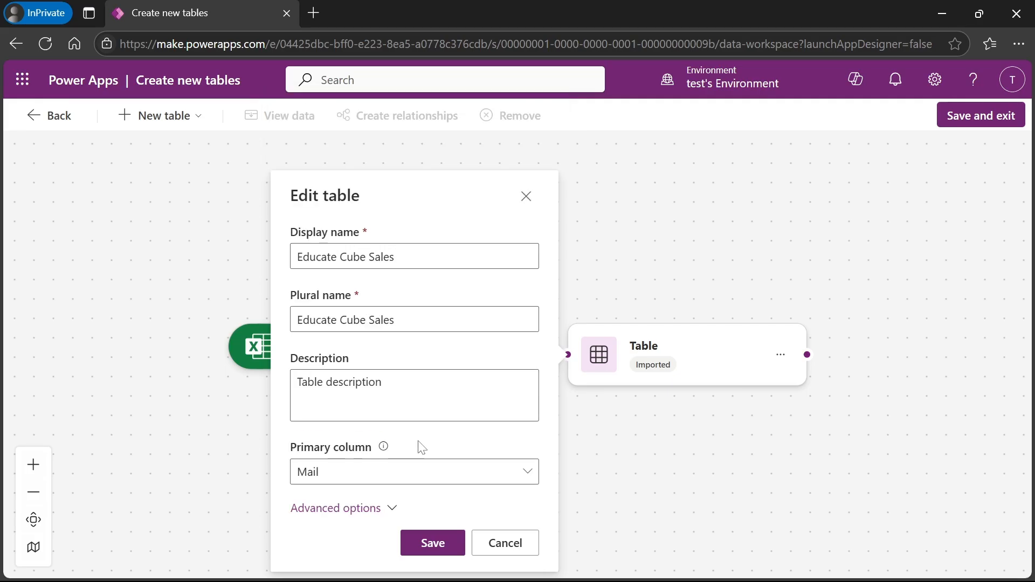
{"action": "left_click", "coordinate": [423, 545]}
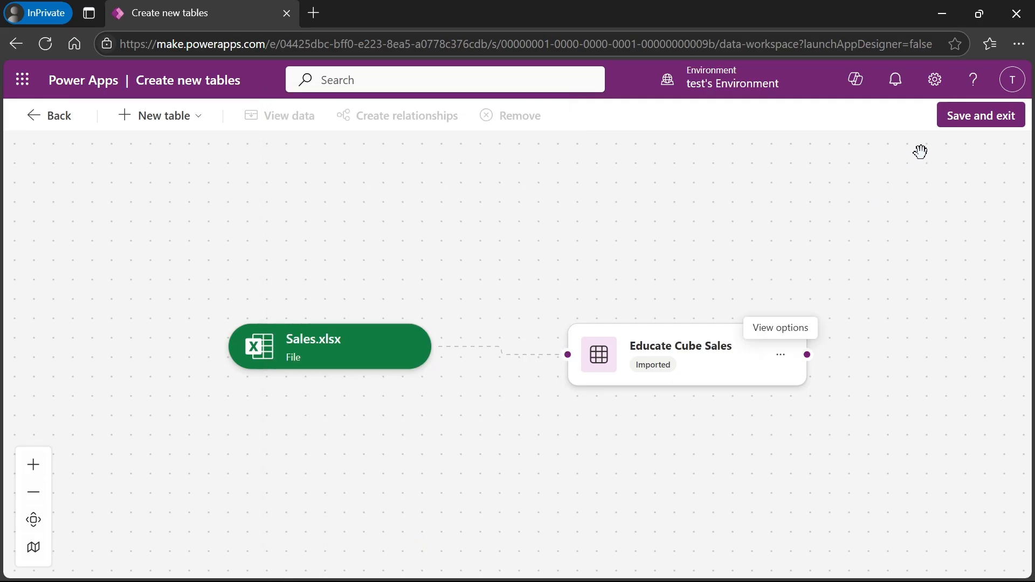
- Save the new table and exit the table-creation workspace, confirming the prompt
{"action": "left_click", "coordinate": [977, 122]}
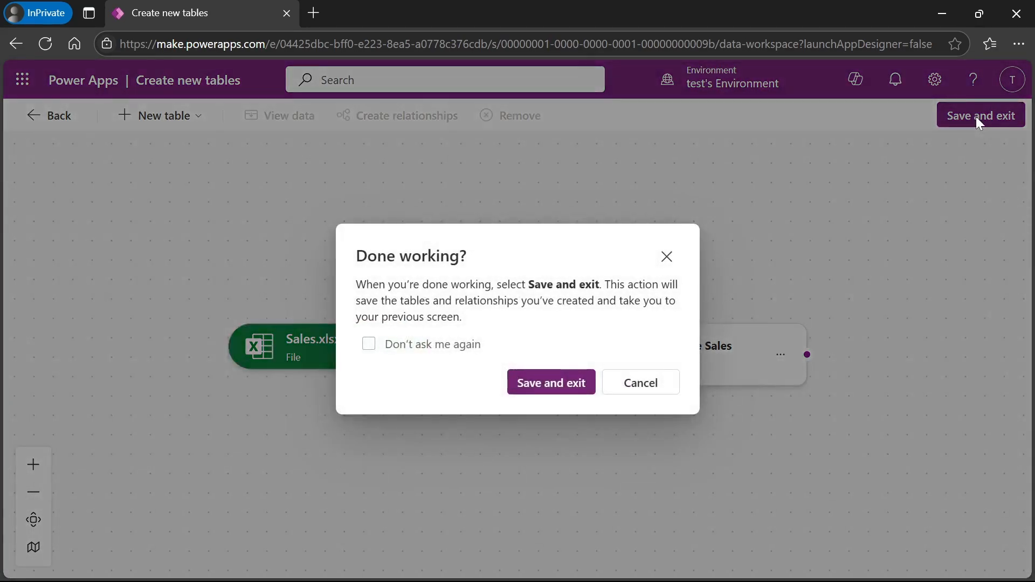
{"action": "left_click", "coordinate": [539, 388]}
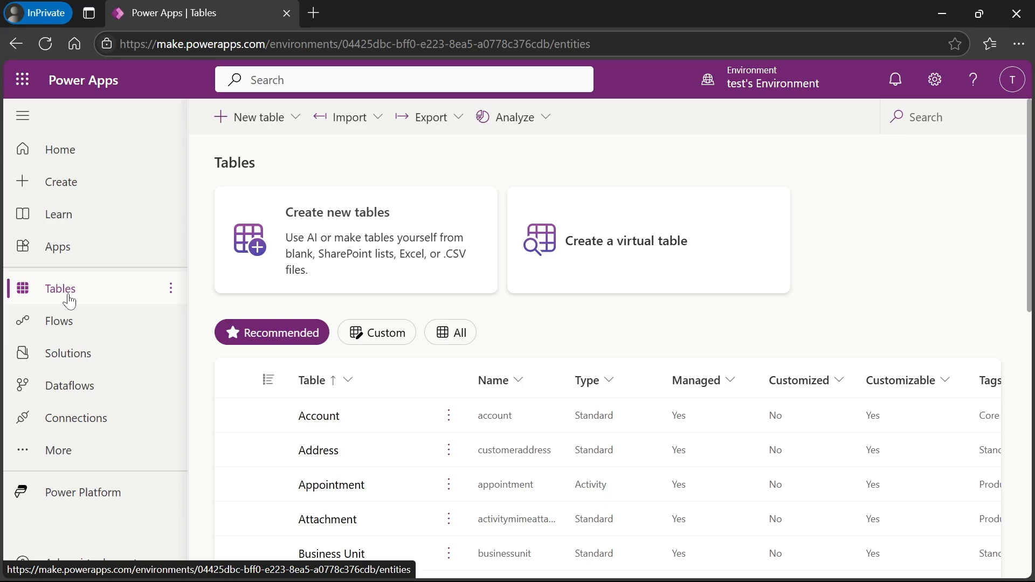
- Find the Educate Cube Sales table by searching 'educ' and open its data grid
{"action": "left_click", "coordinate": [911, 117]}
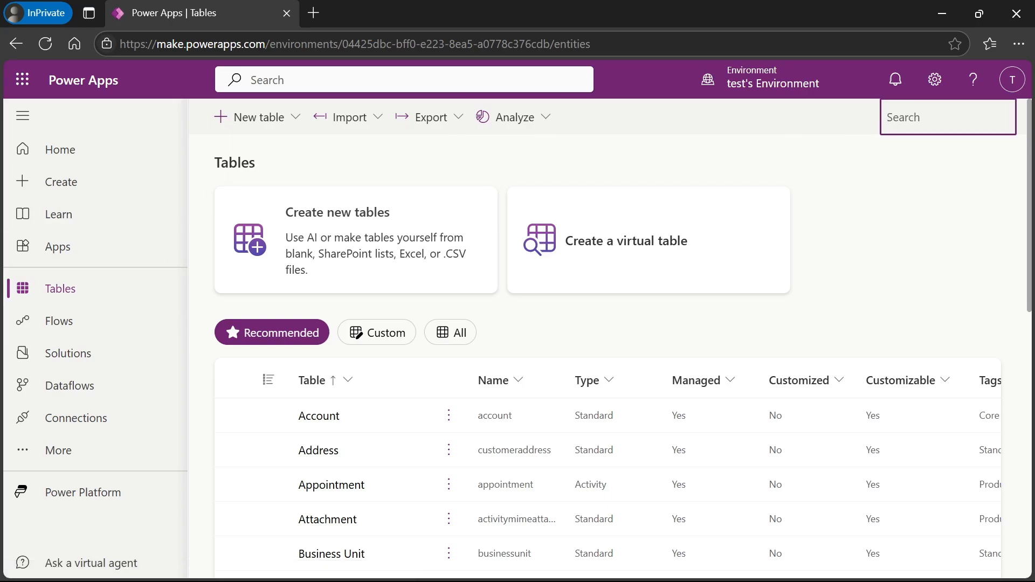
{"action": "type", "text": "ed"}
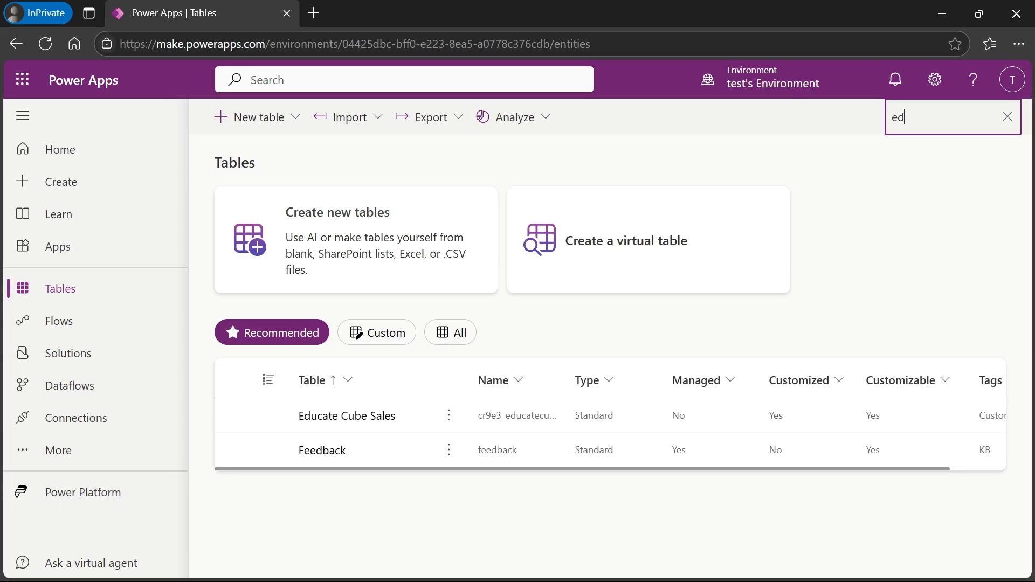
{"action": "type", "text": "uc"}
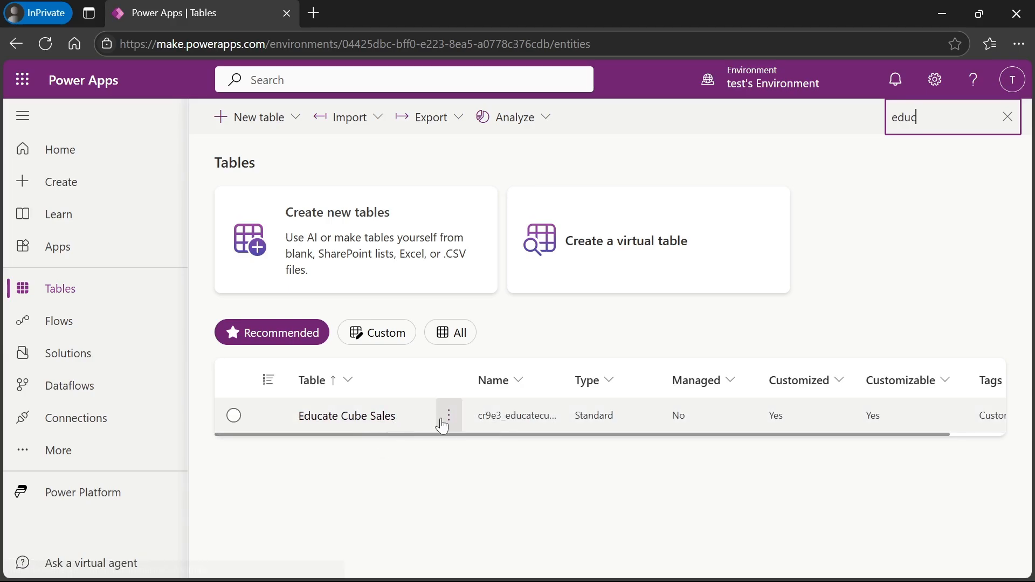
{"action": "left_click", "coordinate": [372, 417]}
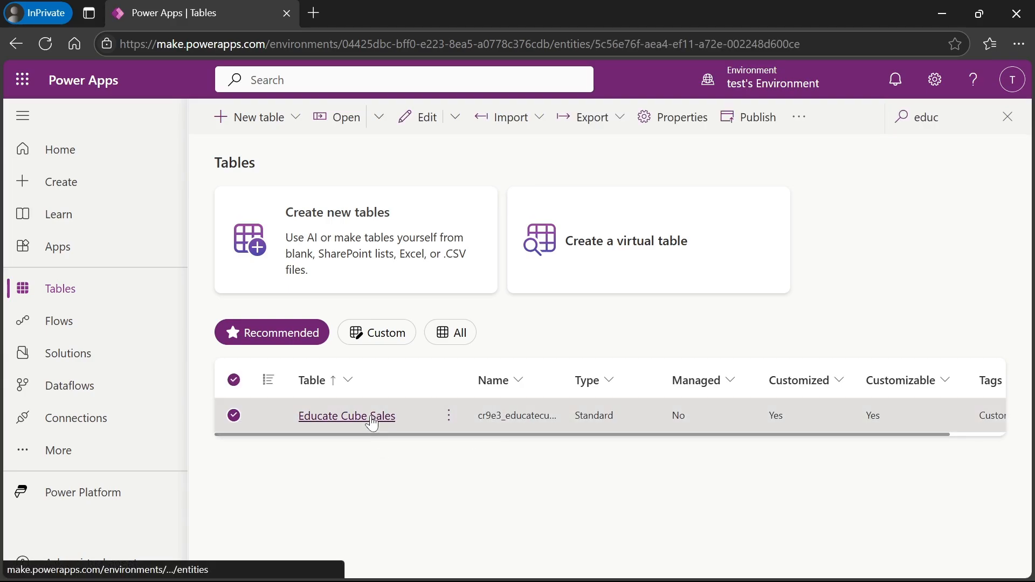
{"action": "left_click", "coordinate": [319, 120]}
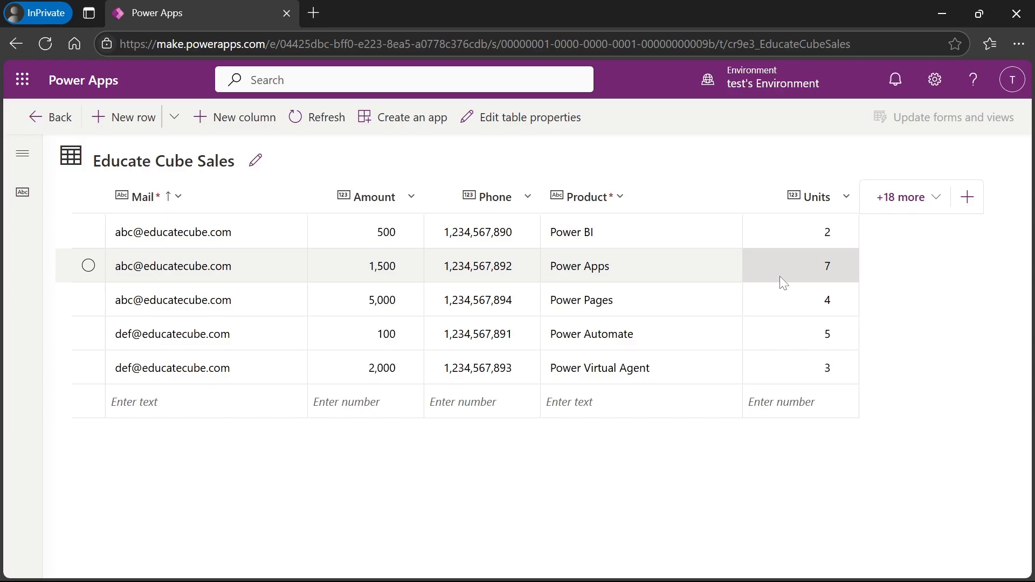
- Generate a new canvas app from the existing Educate Cube Sales Dataverse table
{"action": "left_click", "coordinate": [44, 125]}
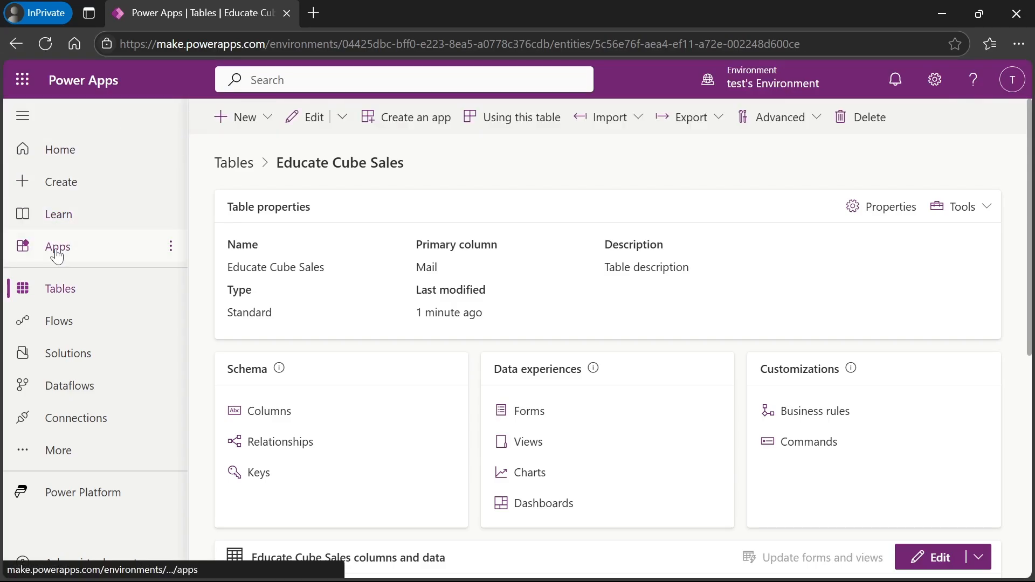
{"action": "left_click", "coordinate": [57, 249]}
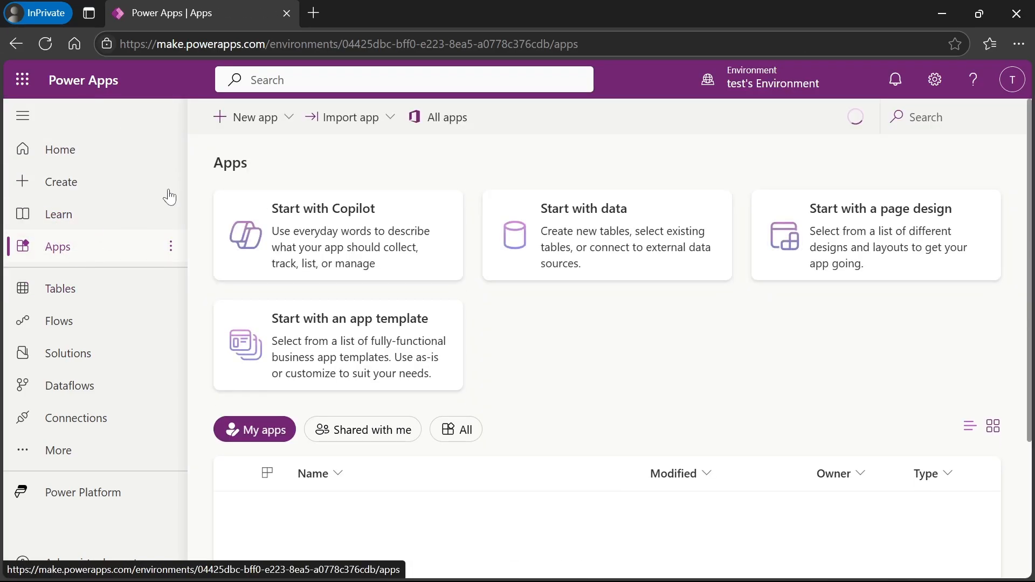
{"action": "left_click", "coordinate": [243, 120]}
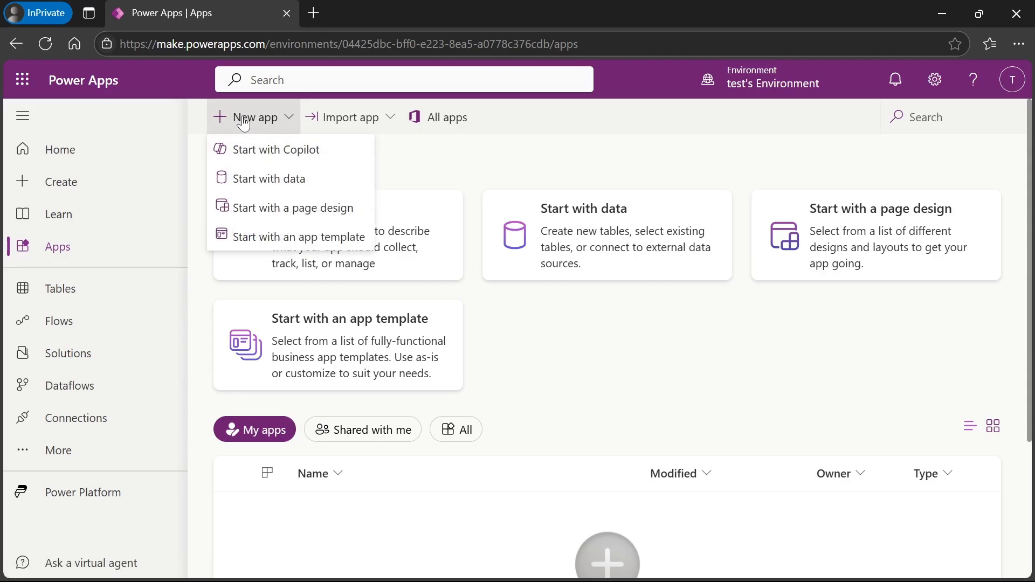
{"action": "left_click", "coordinate": [272, 180]}
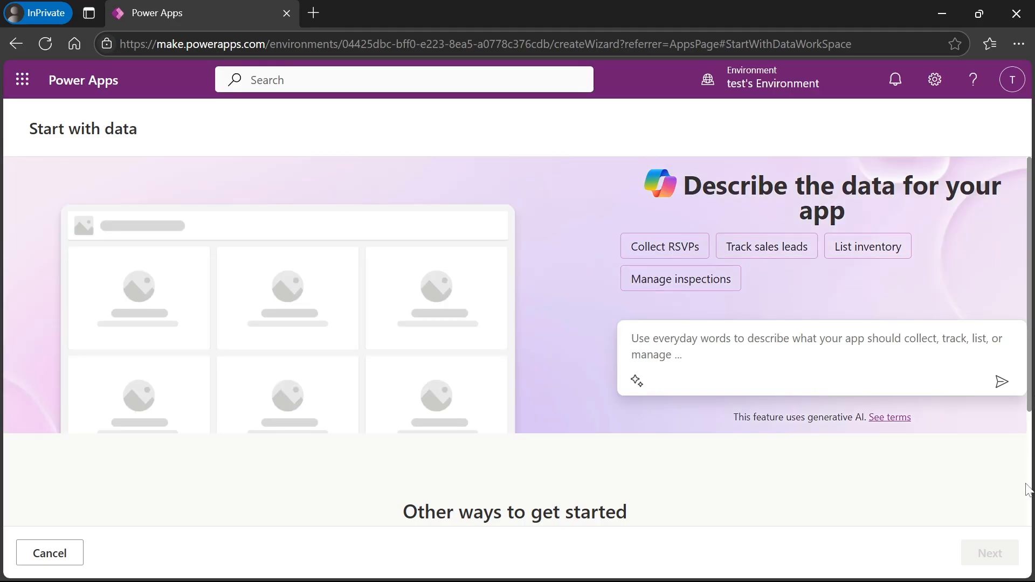
{"action": "scroll", "coordinate": [1028, 491], "scroll_direction": "down", "scroll_amount": 3}
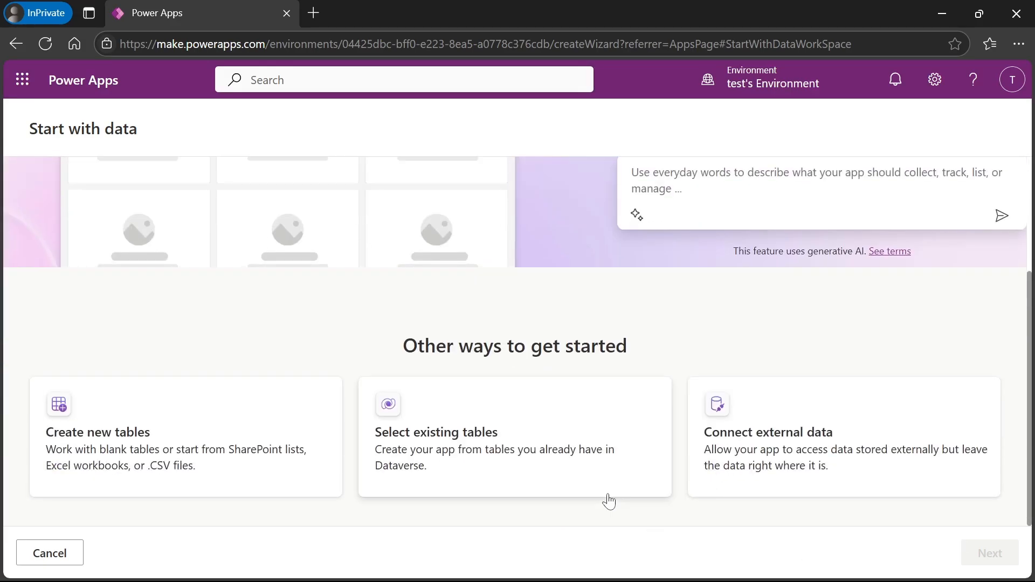
{"action": "left_click", "coordinate": [447, 440]}
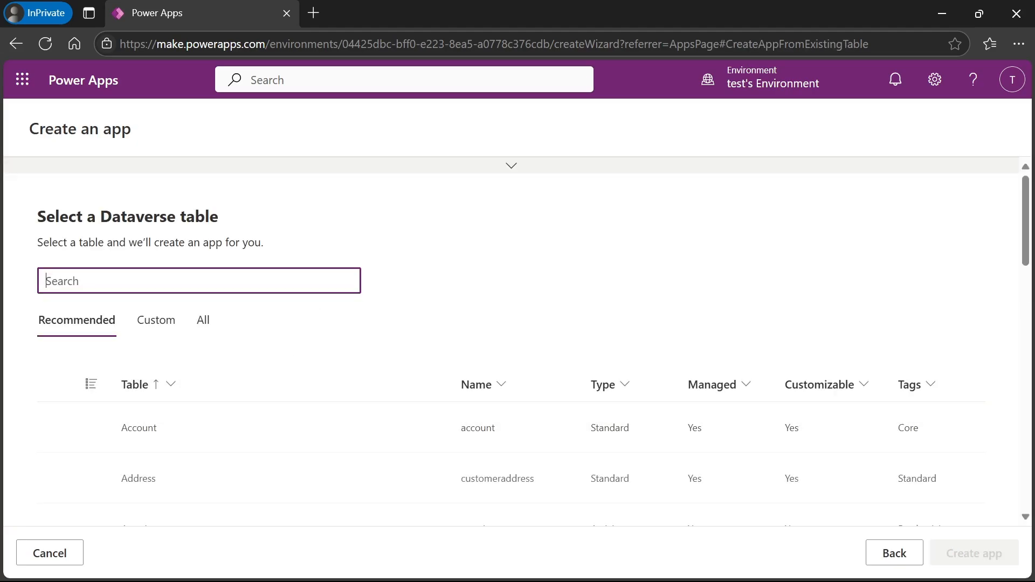
{"action": "type", "text": "educate"}
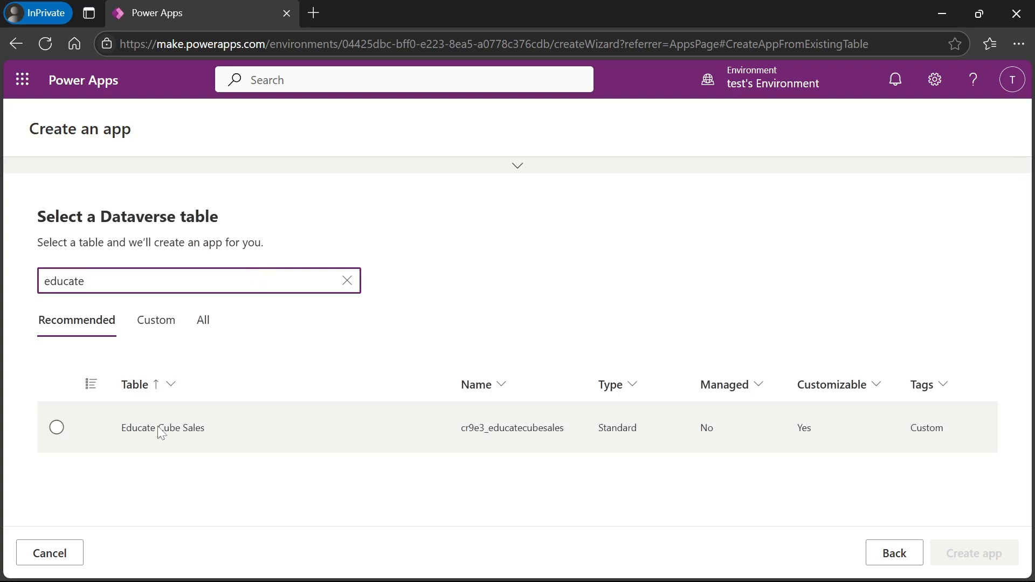
{"action": "left_click", "coordinate": [160, 431]}
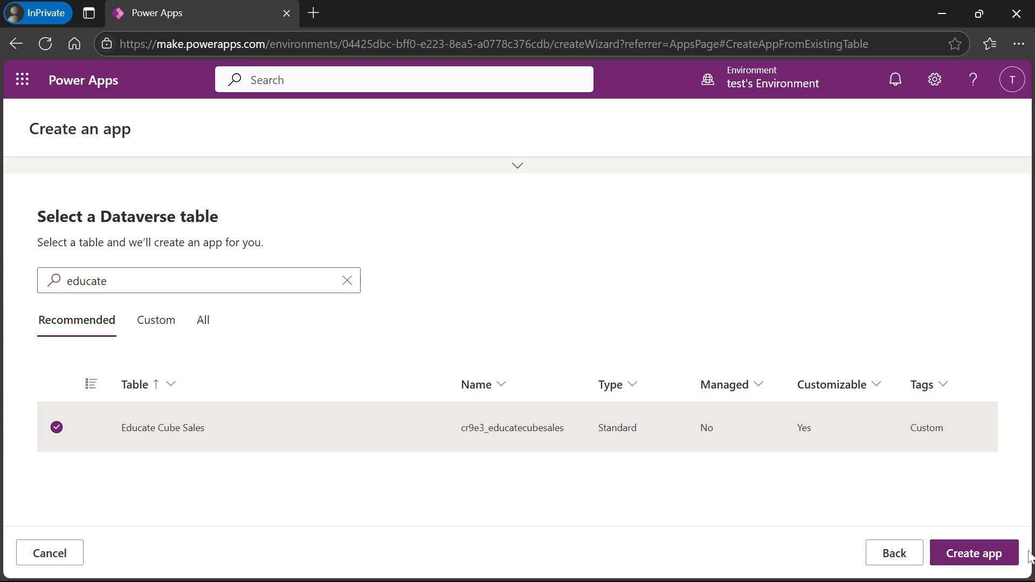
{"action": "left_click", "coordinate": [980, 553]}
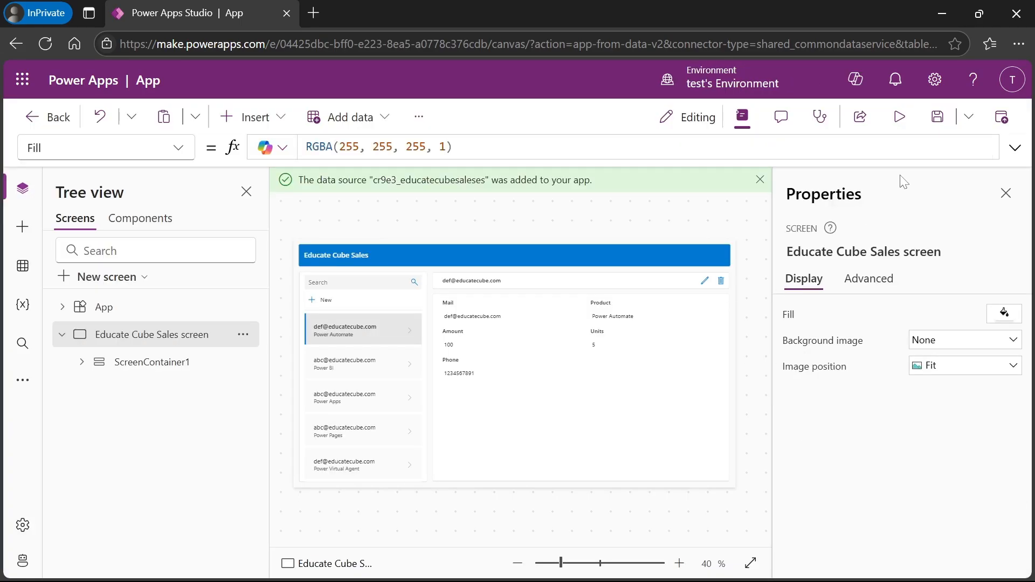
- Save the app under the name 'Educate Cube' and leave the studio
{"action": "left_click", "coordinate": [938, 125]}
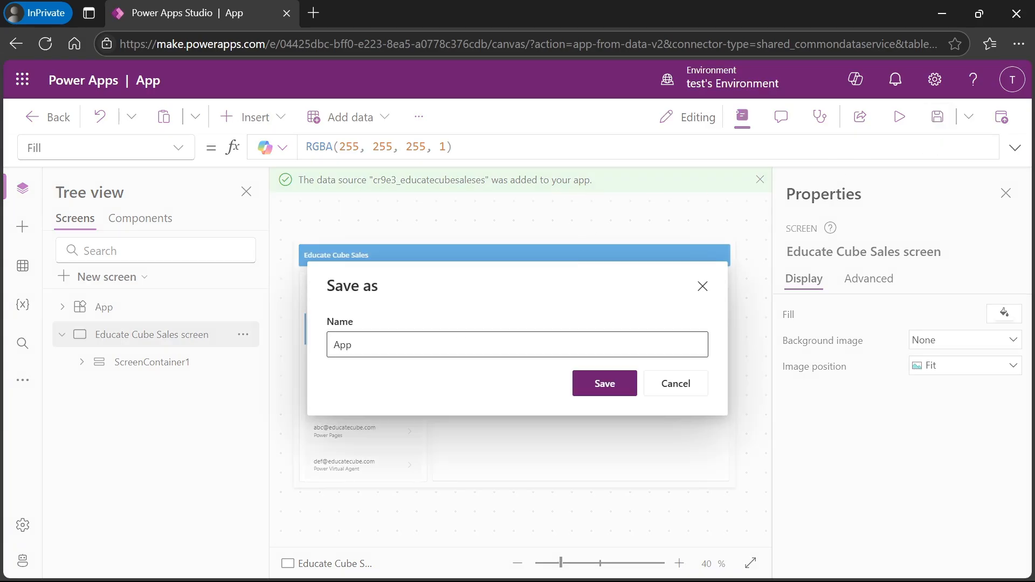
{"action": "left_click", "coordinate": [351, 345]}
{"action": "key", "text": "ctrl+a"}
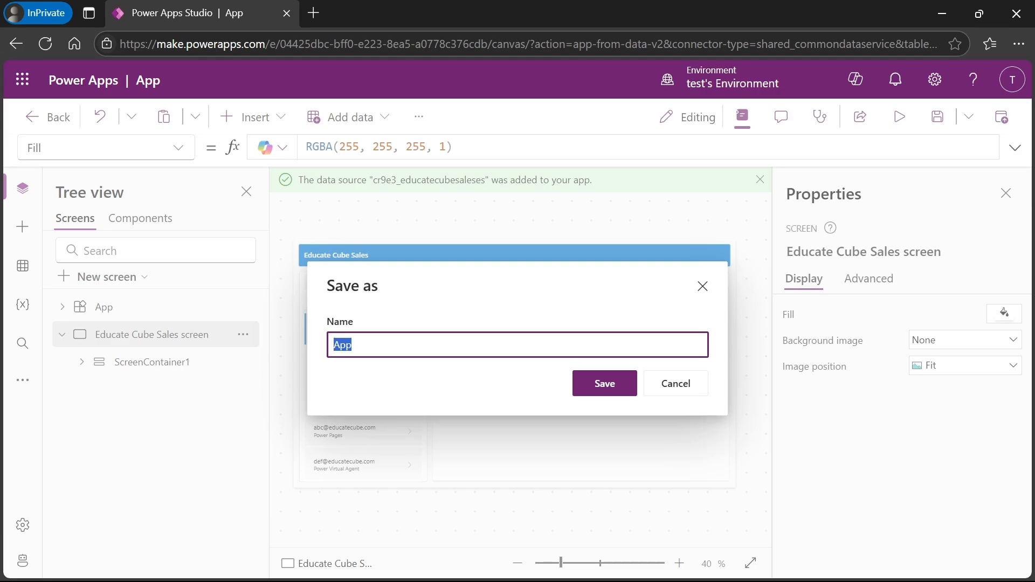
{"action": "type", "text": "Educate Cube"}
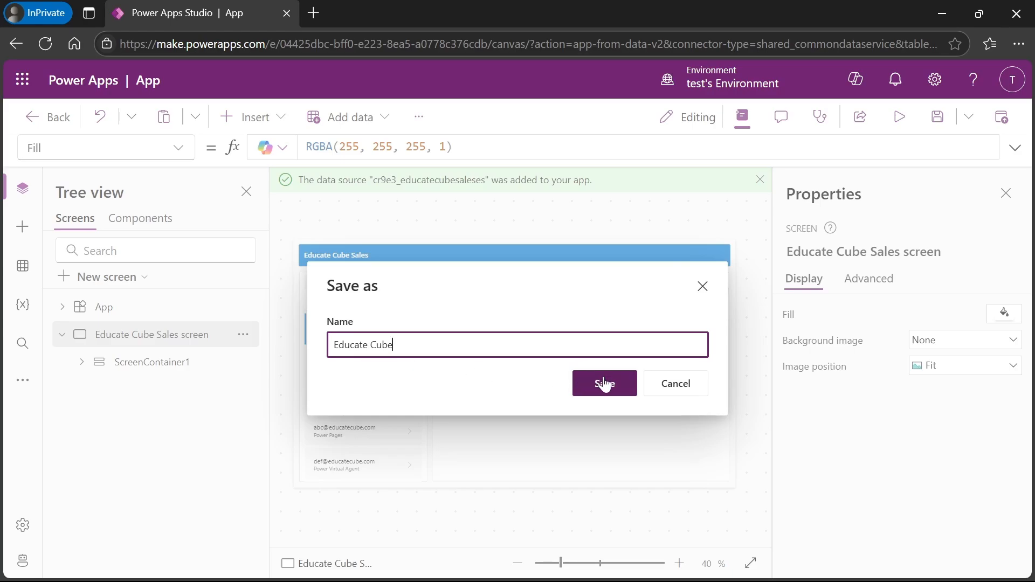
{"action": "left_click", "coordinate": [591, 389]}
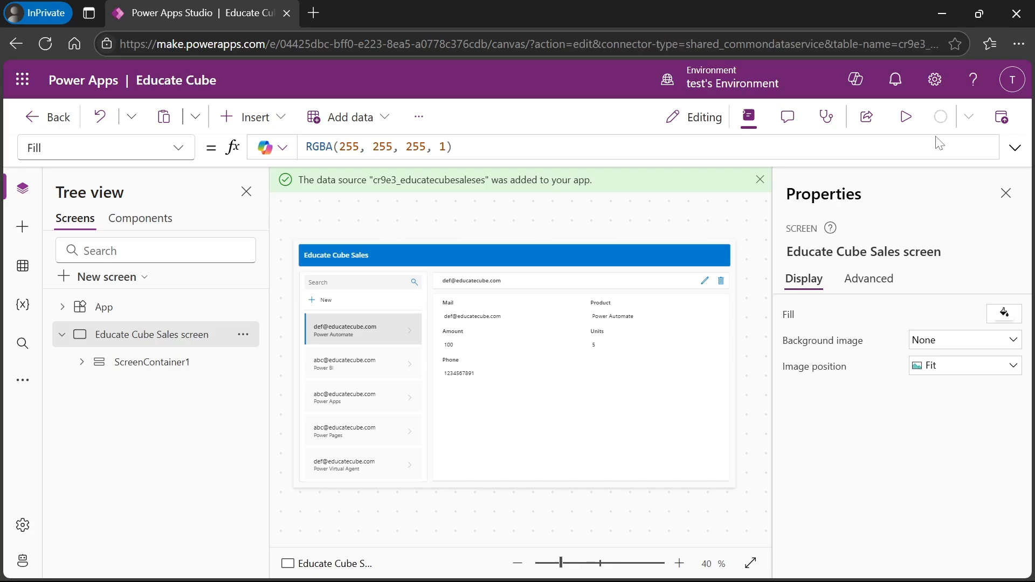
{"action": "left_click", "coordinate": [36, 127]}
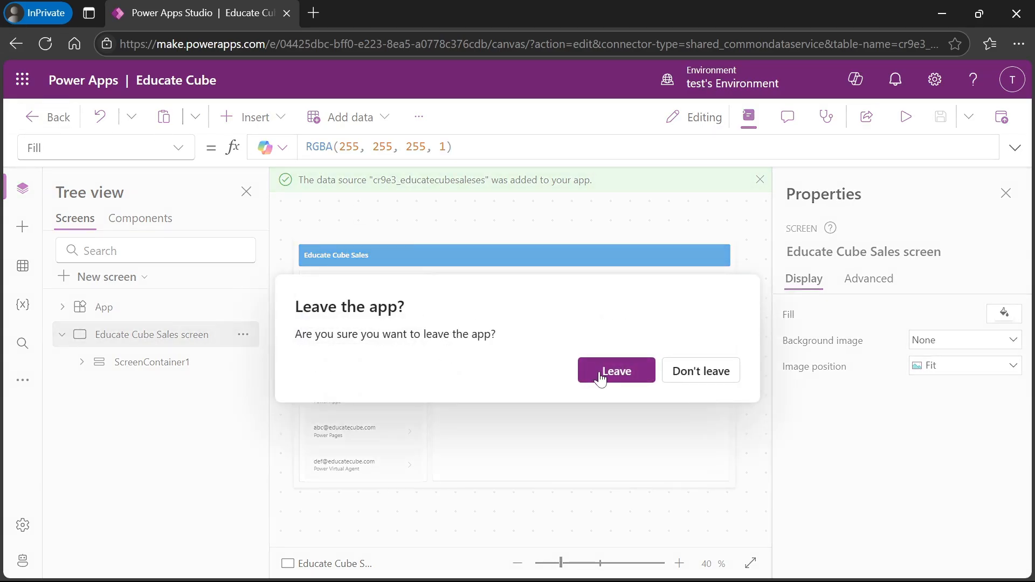
{"action": "left_click", "coordinate": [601, 373]}
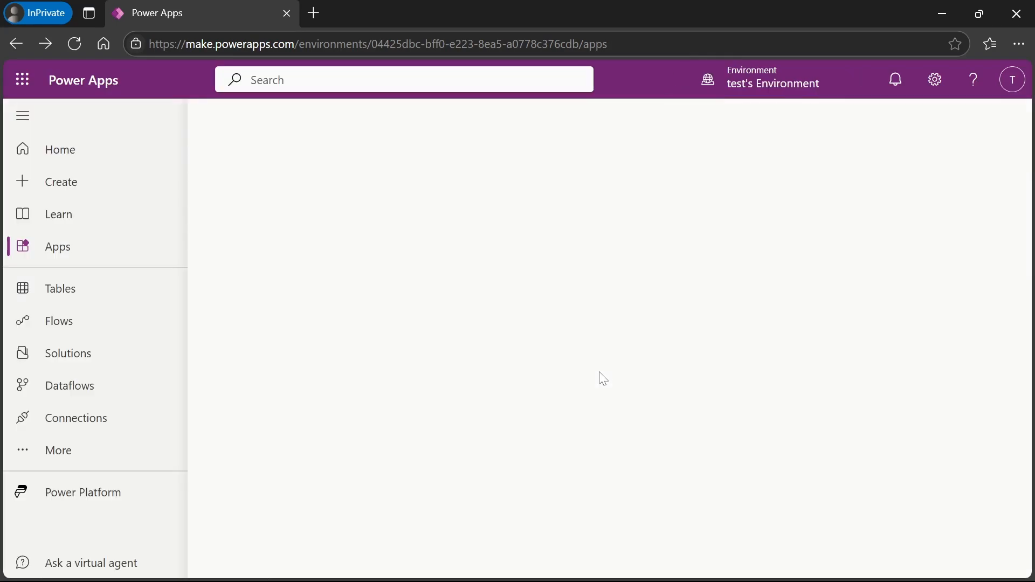
- From the Apps list, open the Power Platform admin center via Settings
{"action": "left_click", "coordinate": [40, 252]}
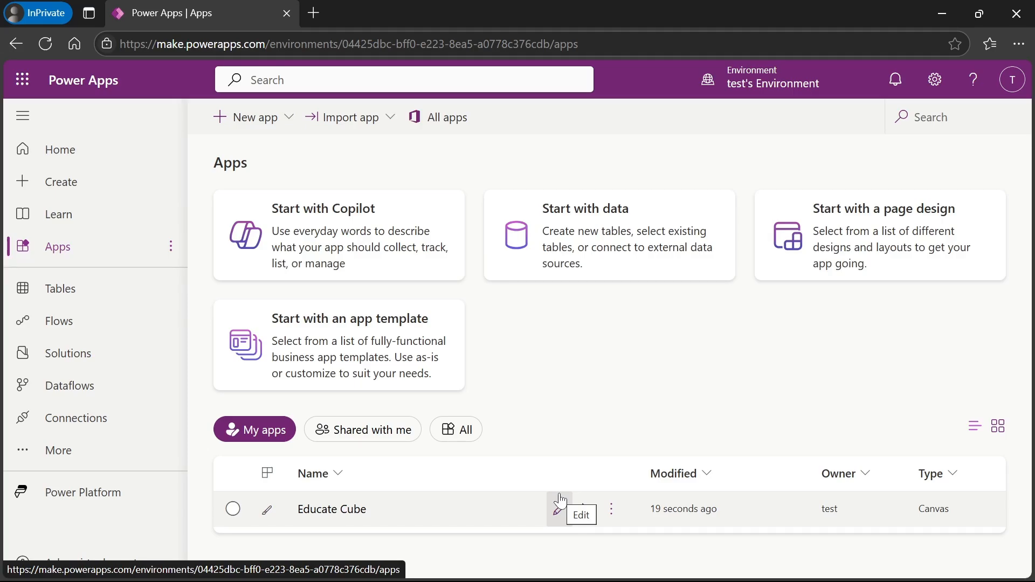
{"action": "left_click", "coordinate": [935, 80]}
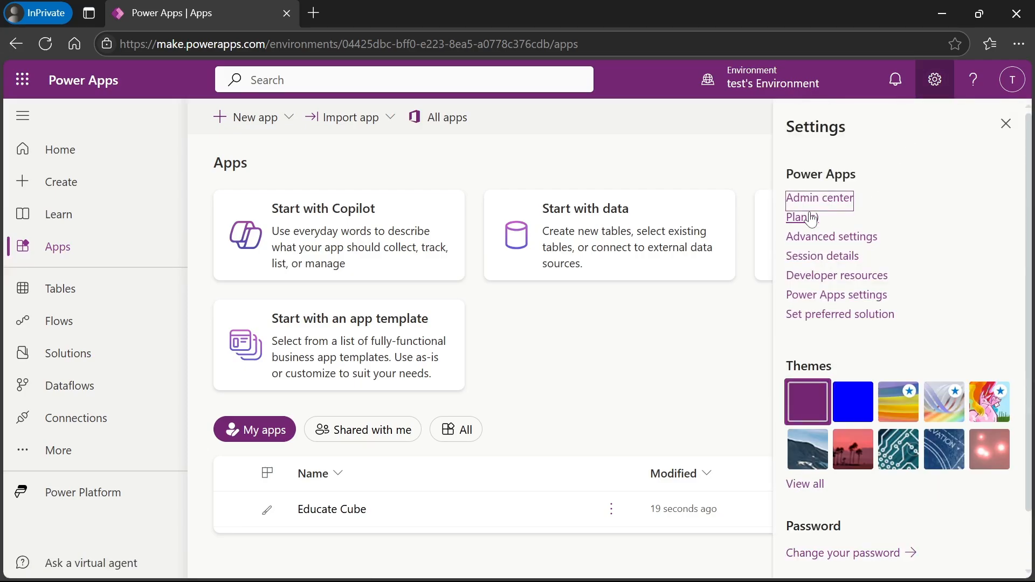
{"action": "left_click", "coordinate": [819, 198]}
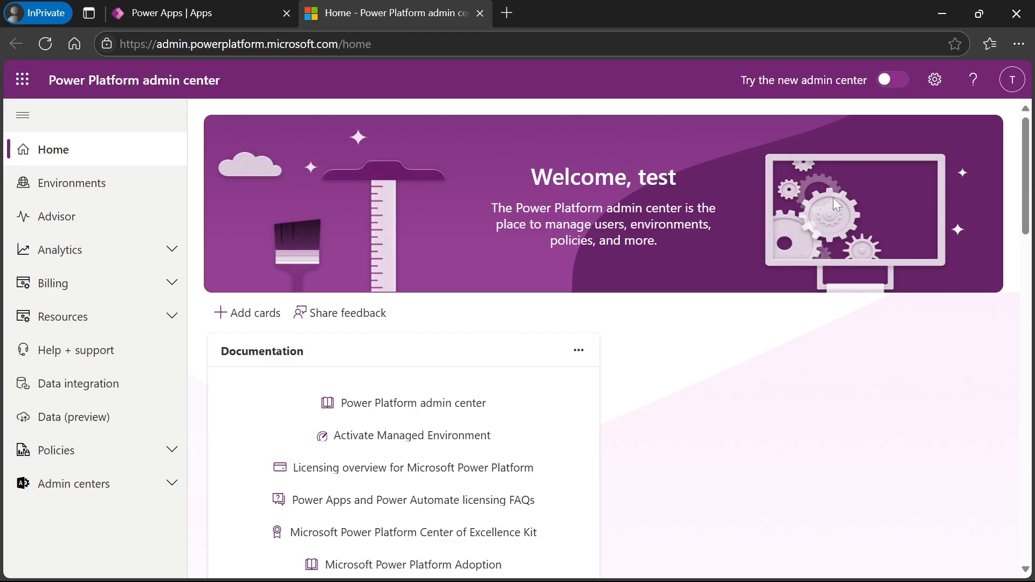
- Open test's Environment and view all of its security roles
{"action": "left_click", "coordinate": [70, 197]}
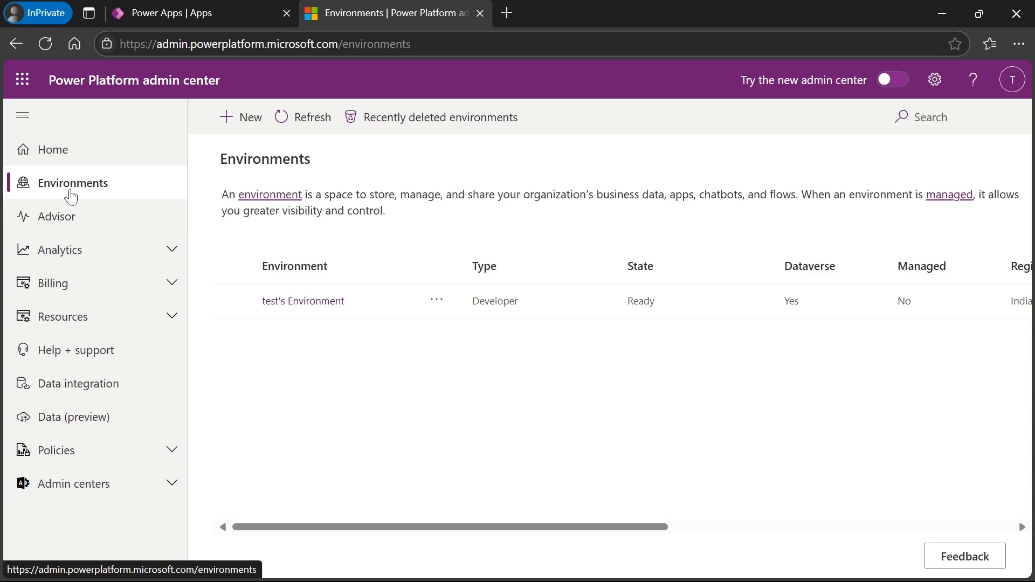
{"action": "left_click", "coordinate": [305, 302]}
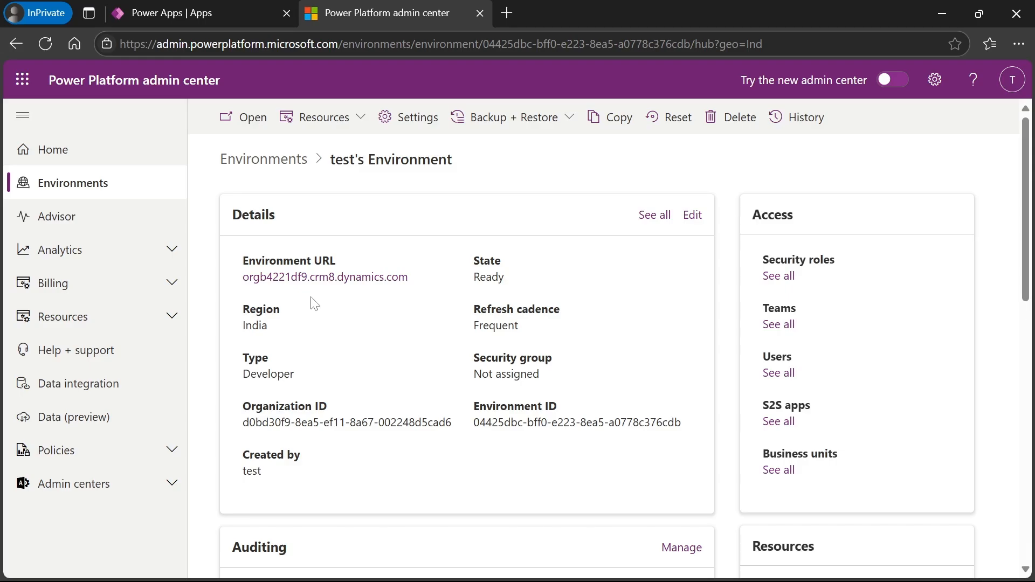
{"action": "left_click", "coordinate": [779, 276]}
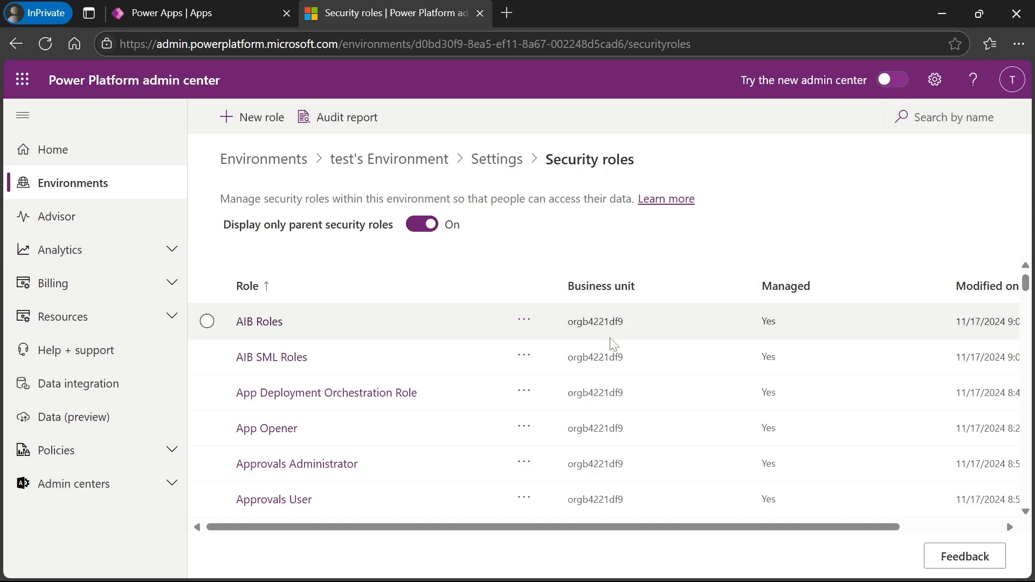
- Create 'Educate Cube Security role' in the environment's business unit with default direct user/team inheritance
{"action": "left_click", "coordinate": [254, 125]}
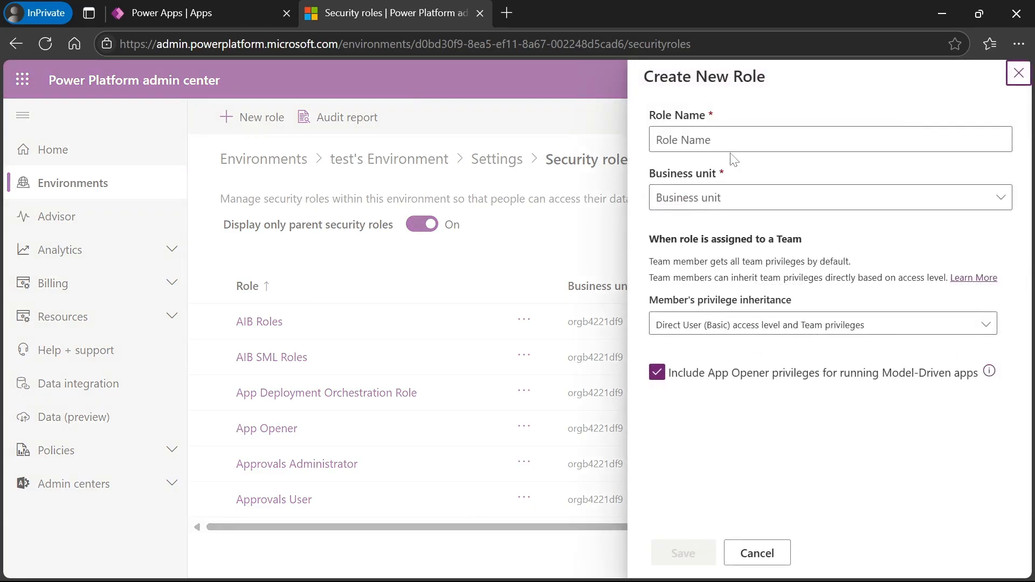
{"action": "left_click", "coordinate": [750, 141]}
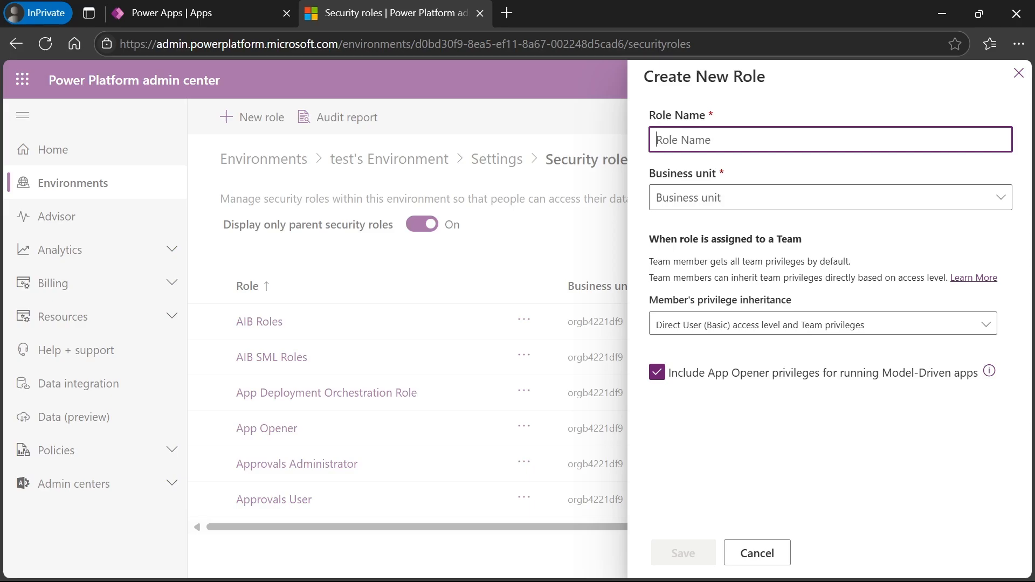
{"action": "type", "text": "Educate Cube Se"}
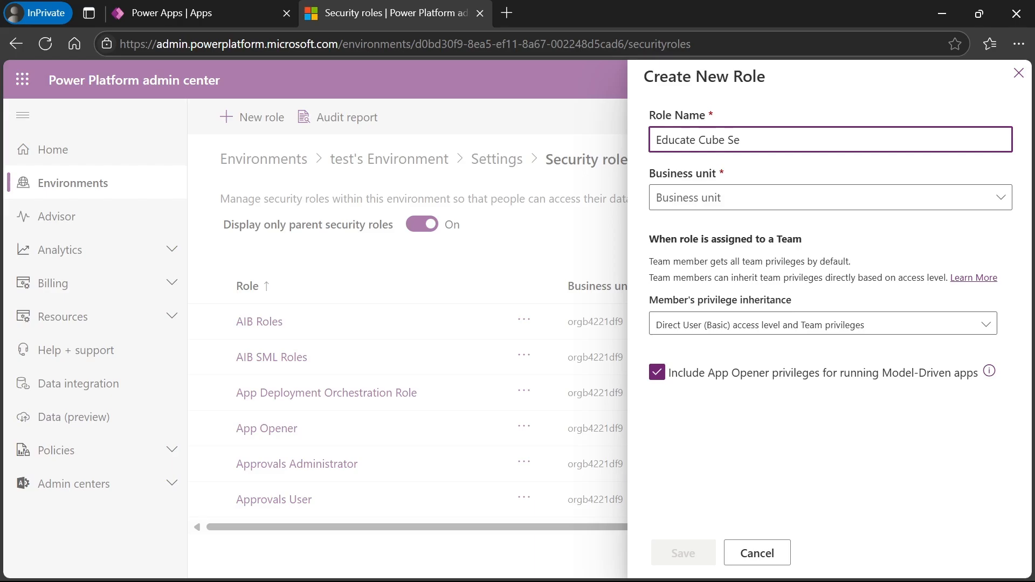
{"action": "type", "text": "curity role"}
{"action": "left_click", "coordinate": [734, 201]}
{"action": "left_click", "coordinate": [704, 227]}
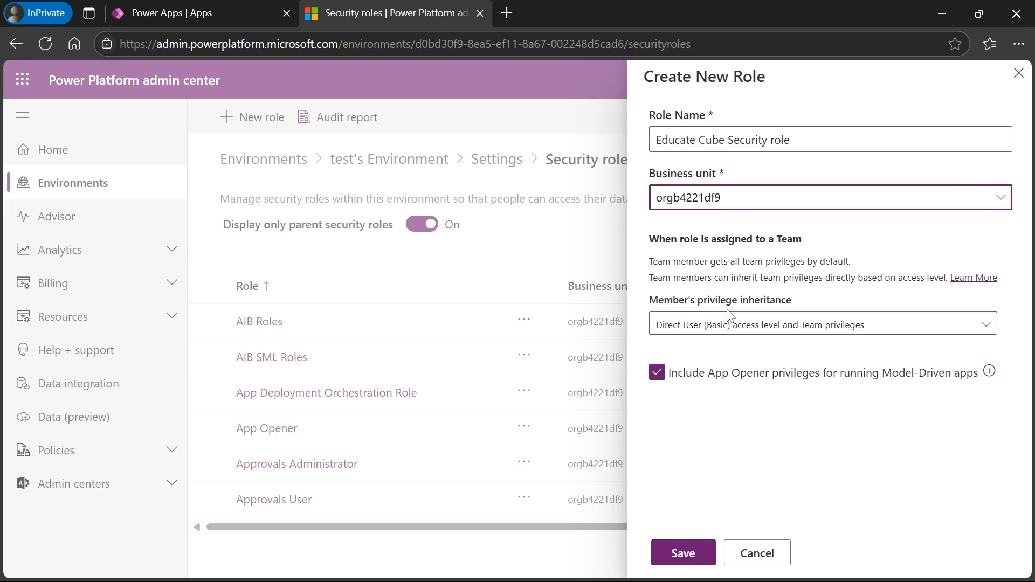
{"action": "left_click", "coordinate": [776, 327]}
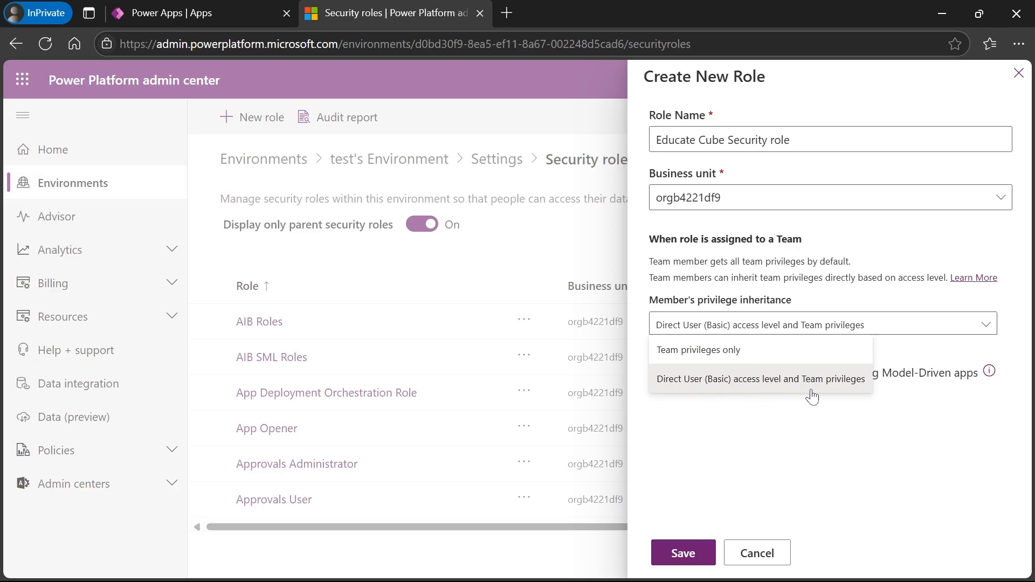
{"action": "left_click", "coordinate": [782, 441]}
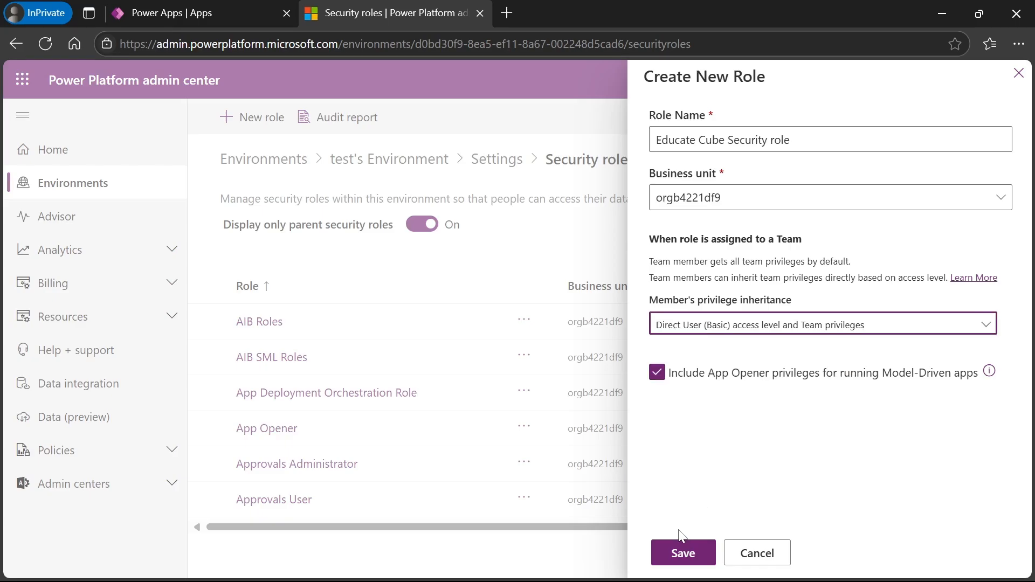
{"action": "left_click", "coordinate": [678, 556]}
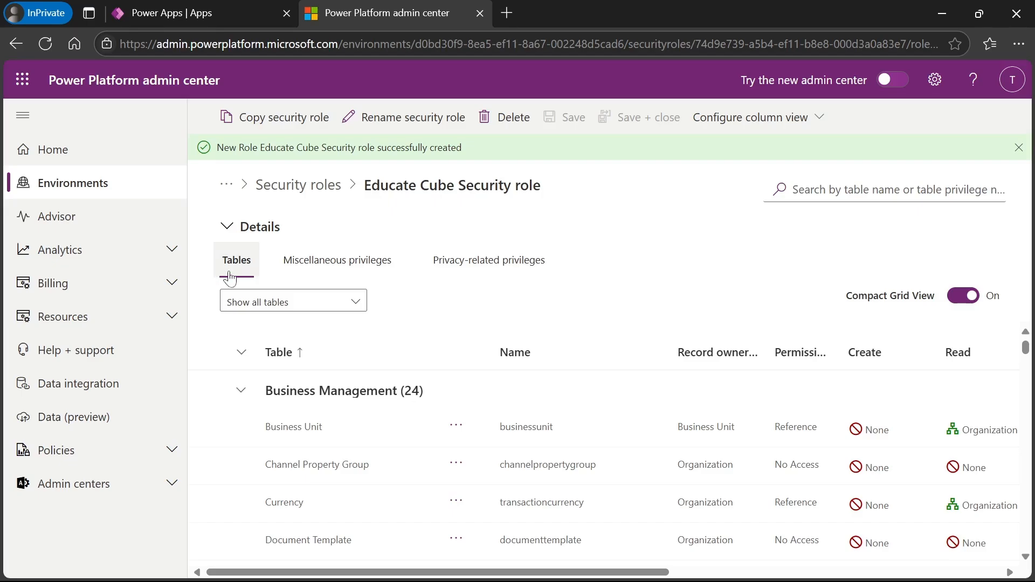
- Search the role's tables for 'educa' and select Educate Cube Sales to edit its privileges
{"action": "left_click", "coordinate": [285, 302]}
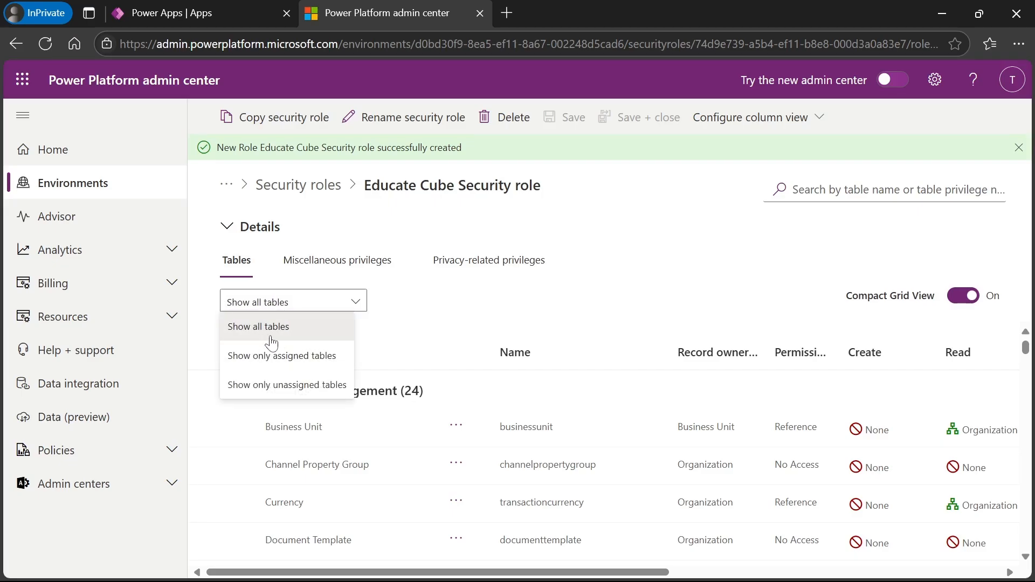
{"action": "left_click", "coordinate": [278, 336]}
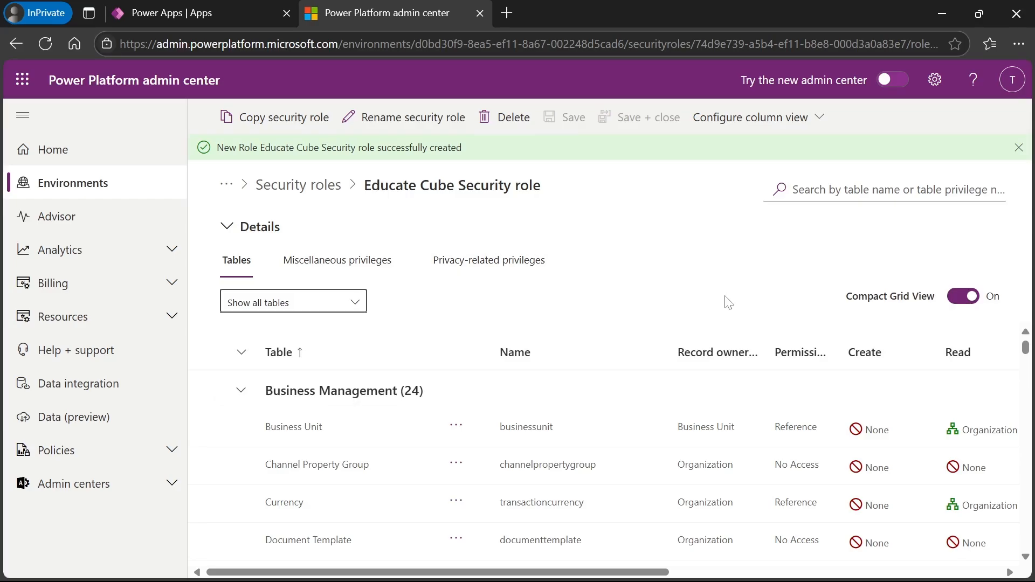
{"action": "left_click", "coordinate": [884, 189]}
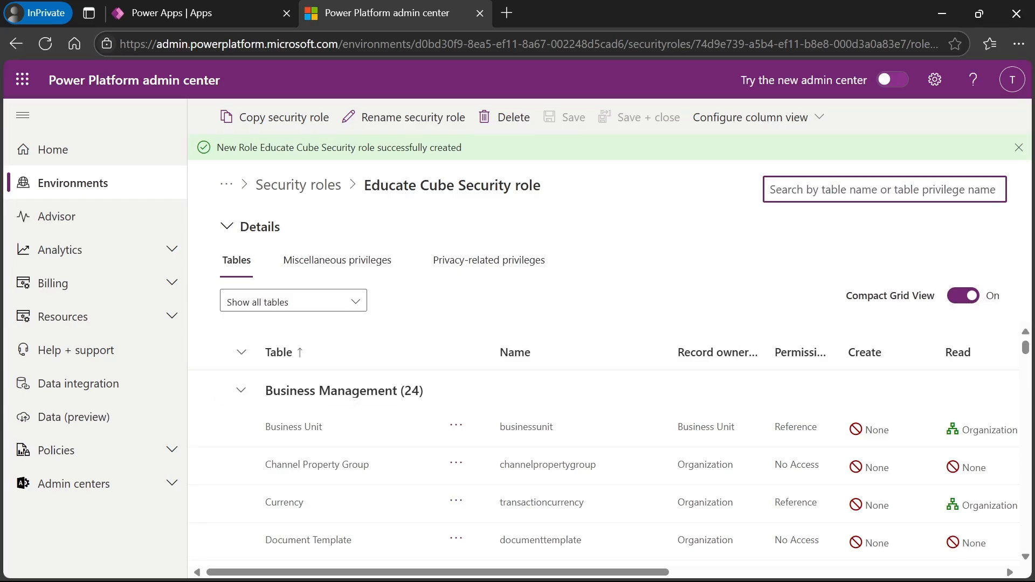
{"action": "type", "text": "educate"}
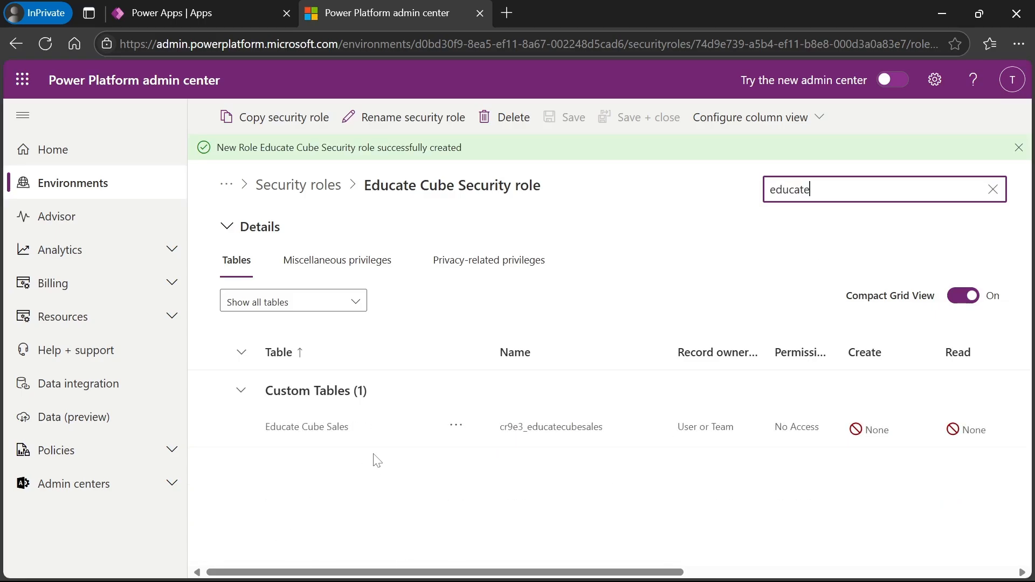
{"action": "left_click", "coordinate": [209, 427]}
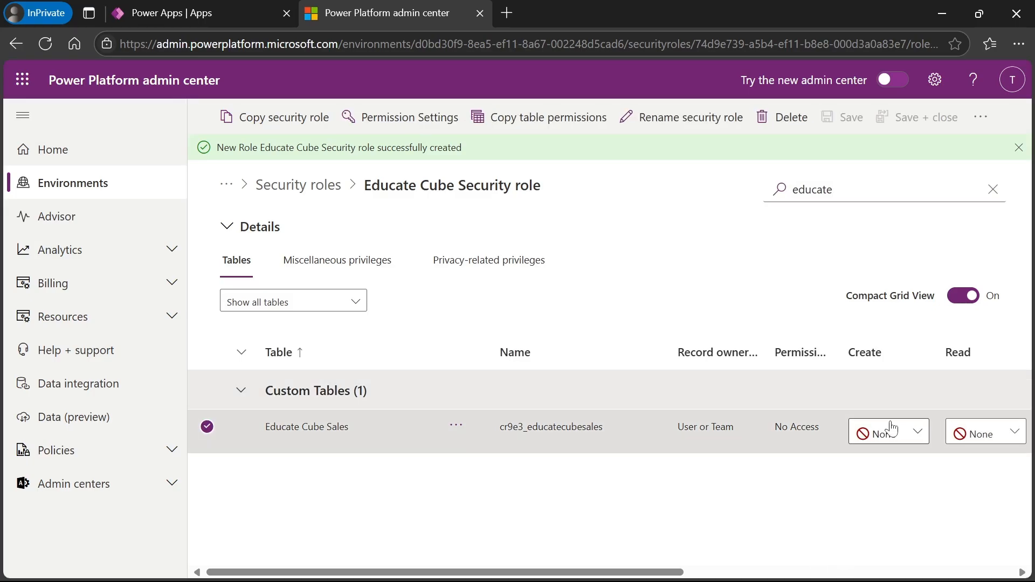
{"action": "left_click", "coordinate": [785, 576]}
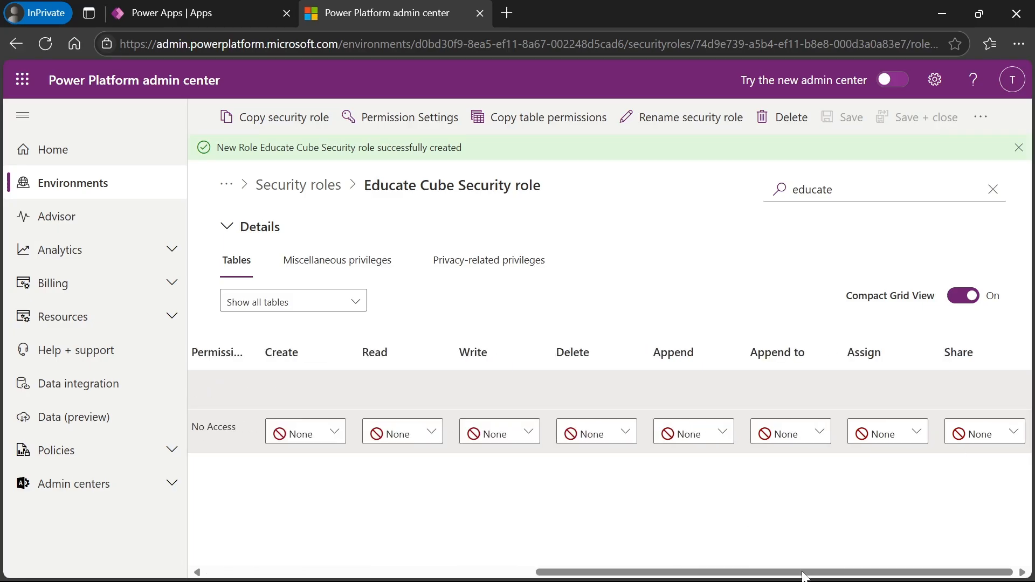
- Set Create, Read, Write and Delete access on Educate Cube Sales to Organization
{"action": "left_click", "coordinate": [317, 439]}
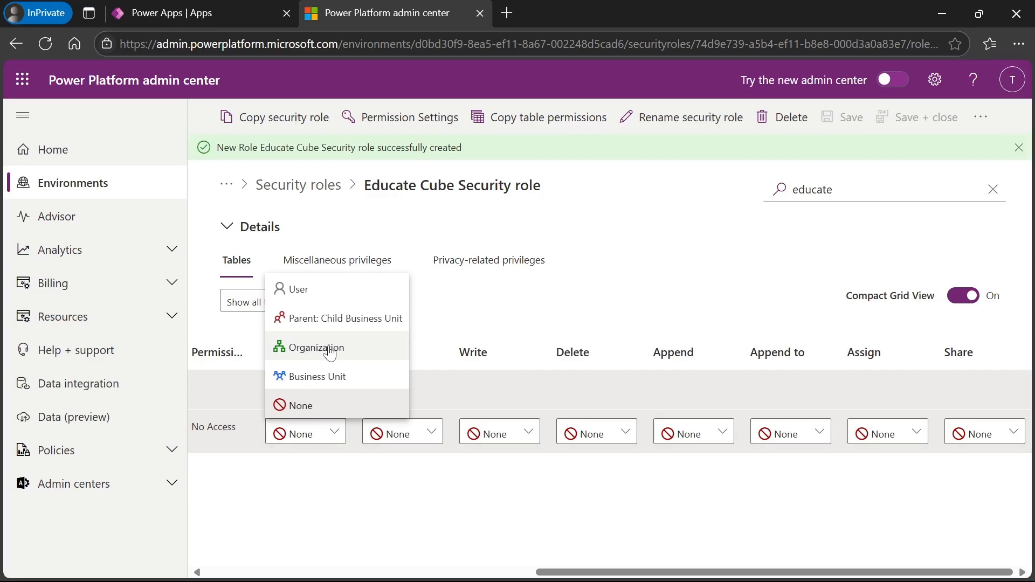
{"action": "left_click", "coordinate": [331, 353]}
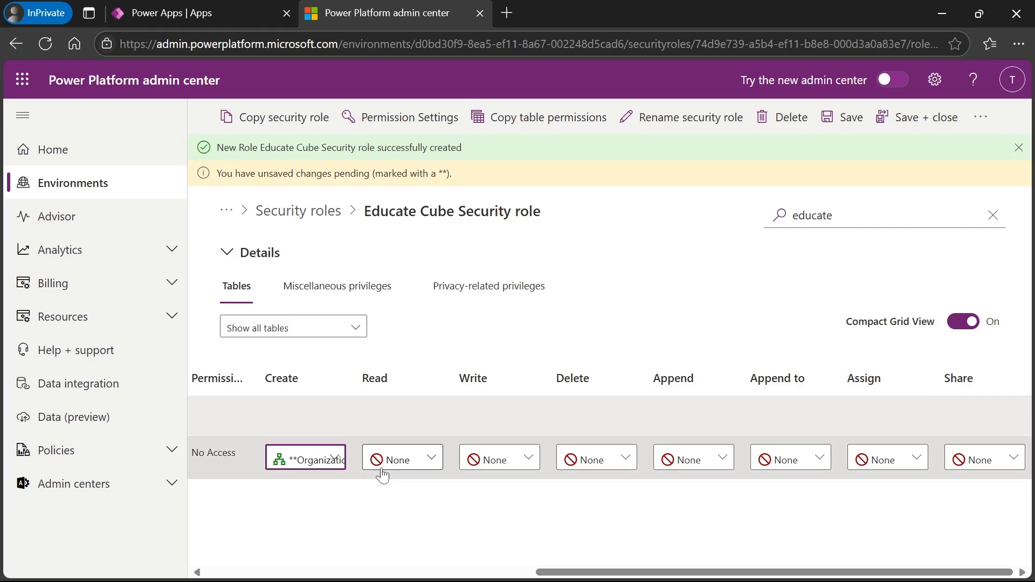
{"action": "left_click", "coordinate": [411, 469]}
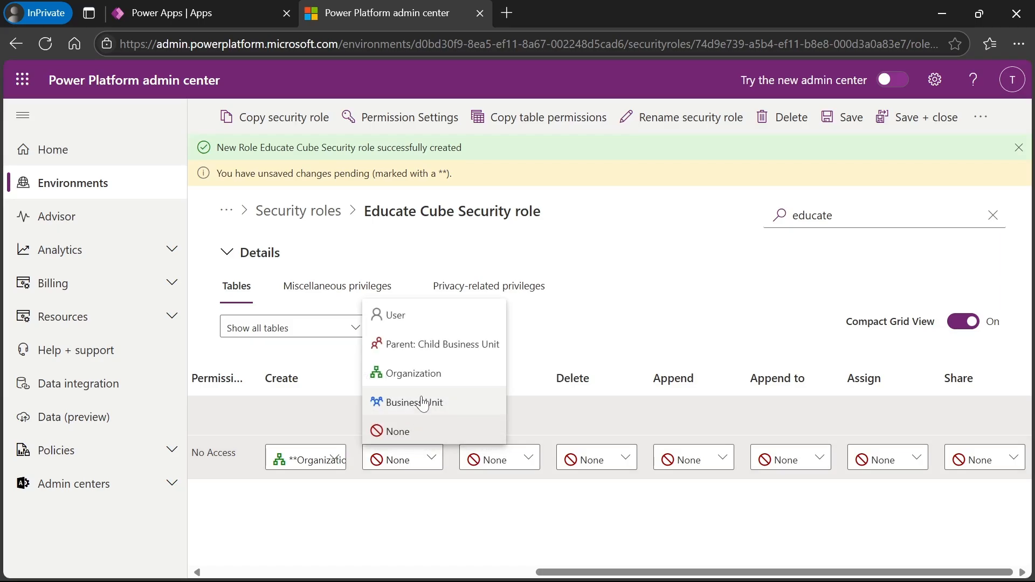
{"action": "left_click", "coordinate": [389, 371]}
{"action": "left_click", "coordinate": [527, 459]}
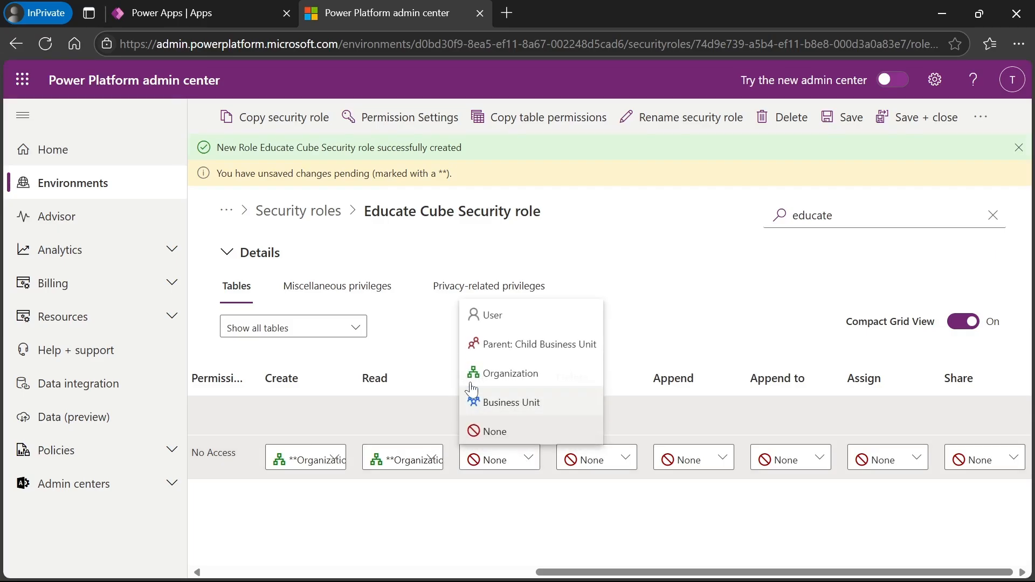
{"action": "left_click", "coordinate": [511, 378]}
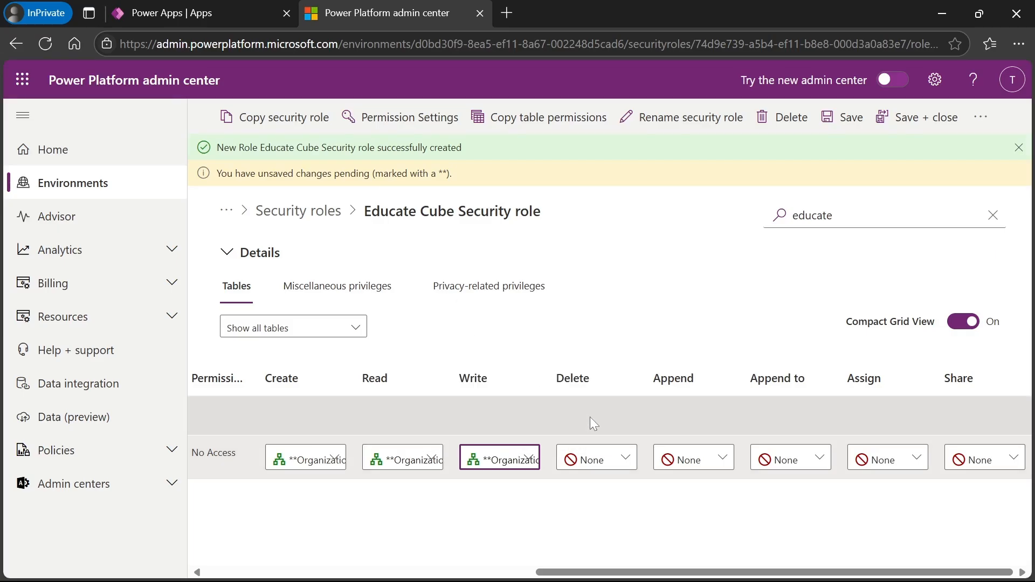
{"action": "left_click", "coordinate": [590, 460]}
{"action": "left_click", "coordinate": [608, 372]}
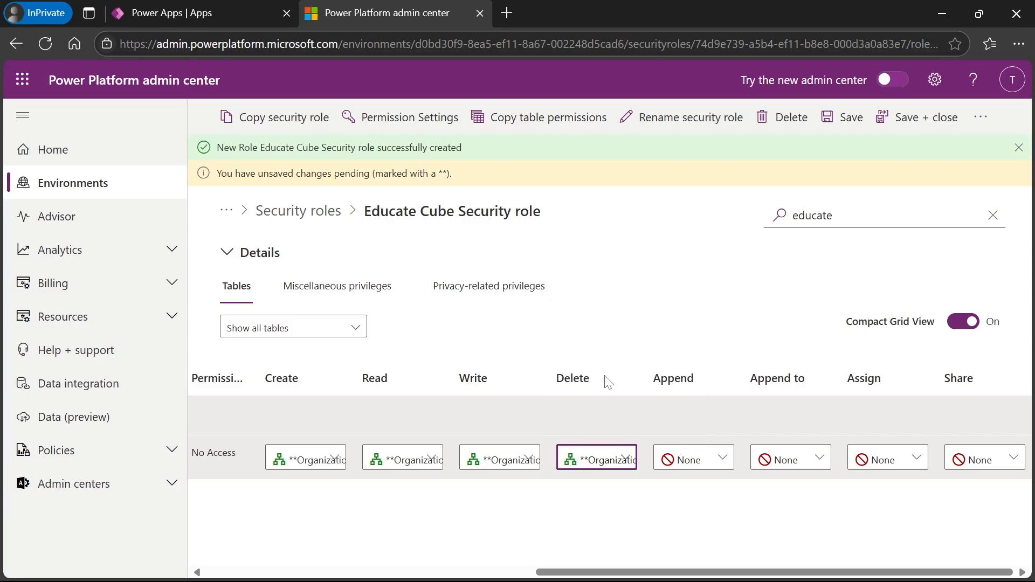
- Set Append, Append to, Assign and Share to Organization, save, and return to Security roles
{"action": "left_click", "coordinate": [697, 465]}
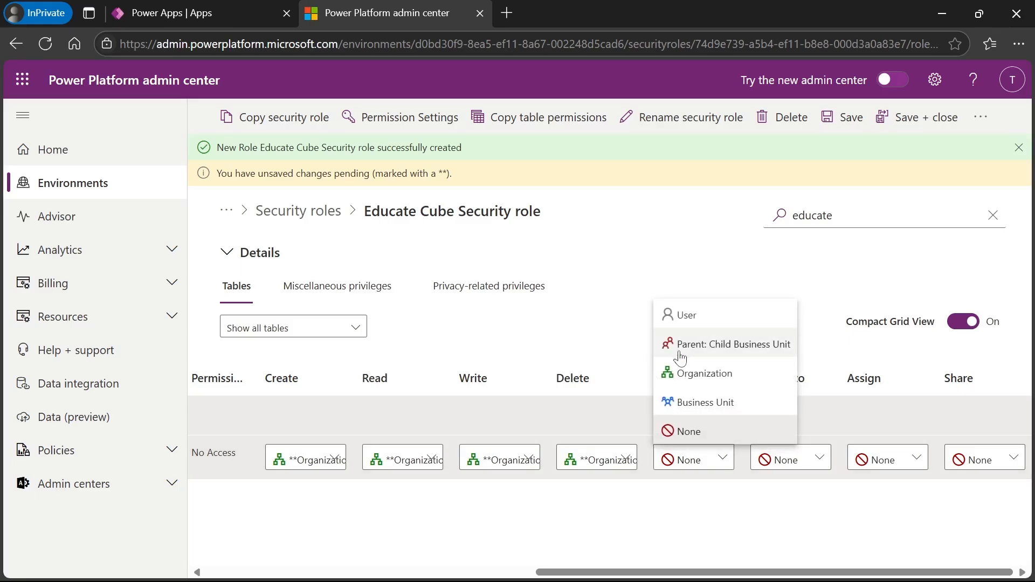
{"action": "left_click", "coordinate": [697, 376]}
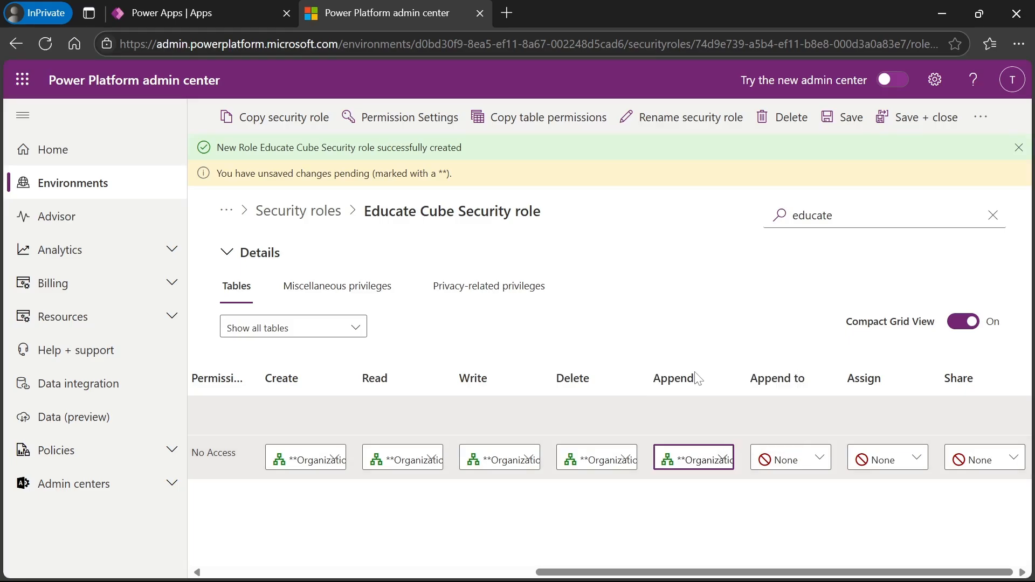
{"action": "left_click", "coordinate": [793, 472]}
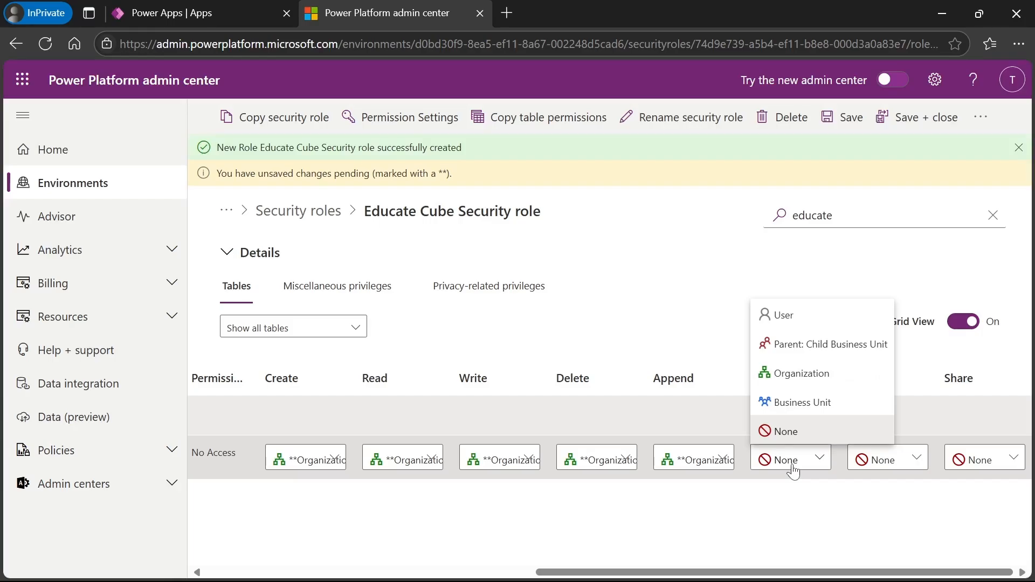
{"action": "left_click", "coordinate": [803, 374]}
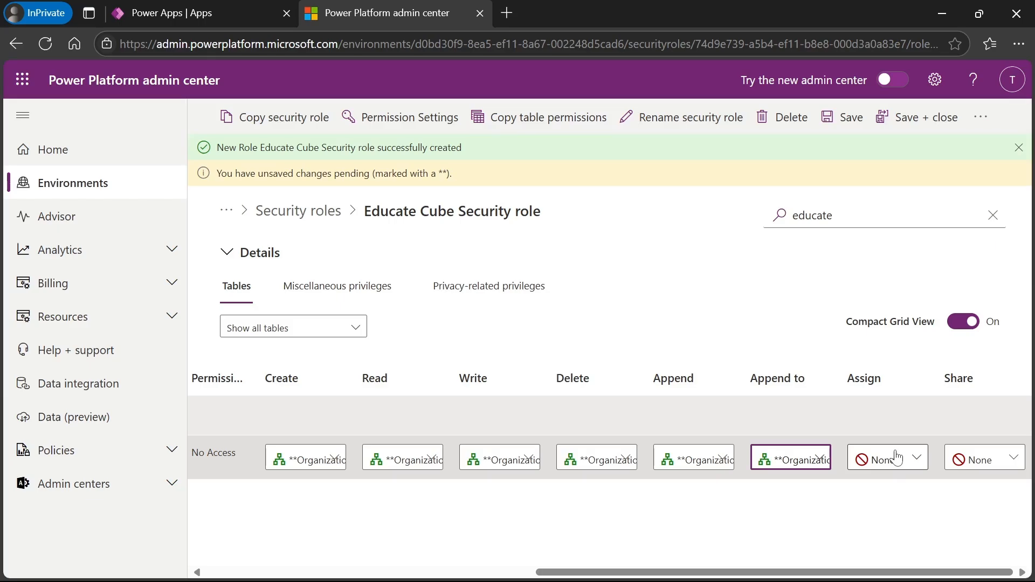
{"action": "left_click", "coordinate": [897, 459]}
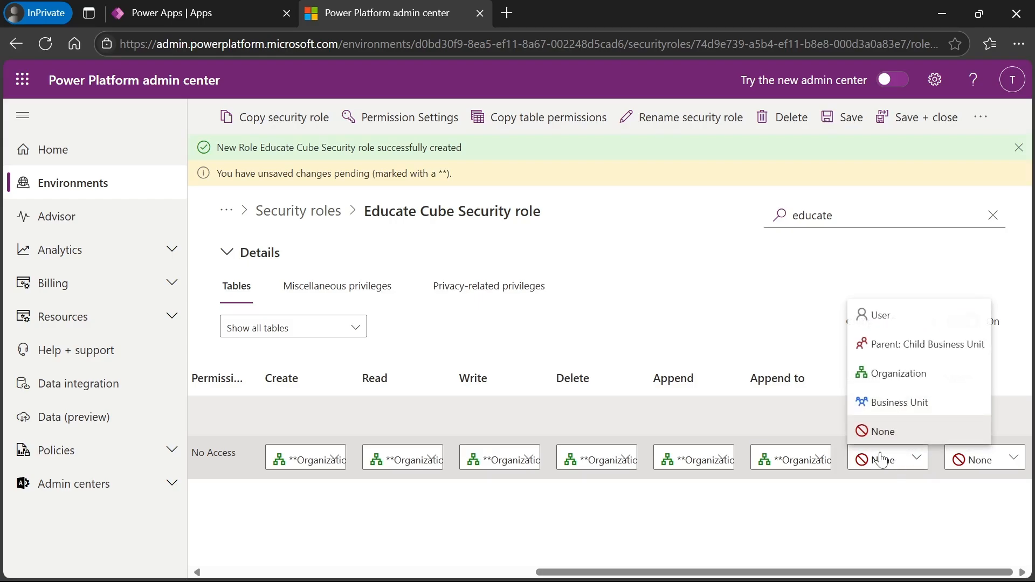
{"action": "left_click", "coordinate": [898, 377]}
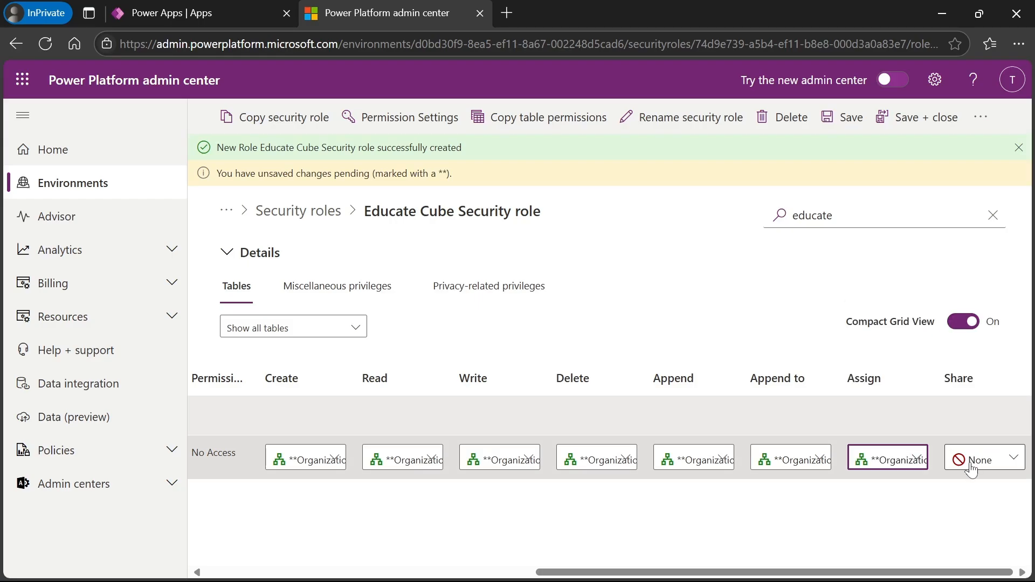
{"action": "left_click", "coordinate": [970, 467]}
{"action": "left_click", "coordinate": [938, 373]}
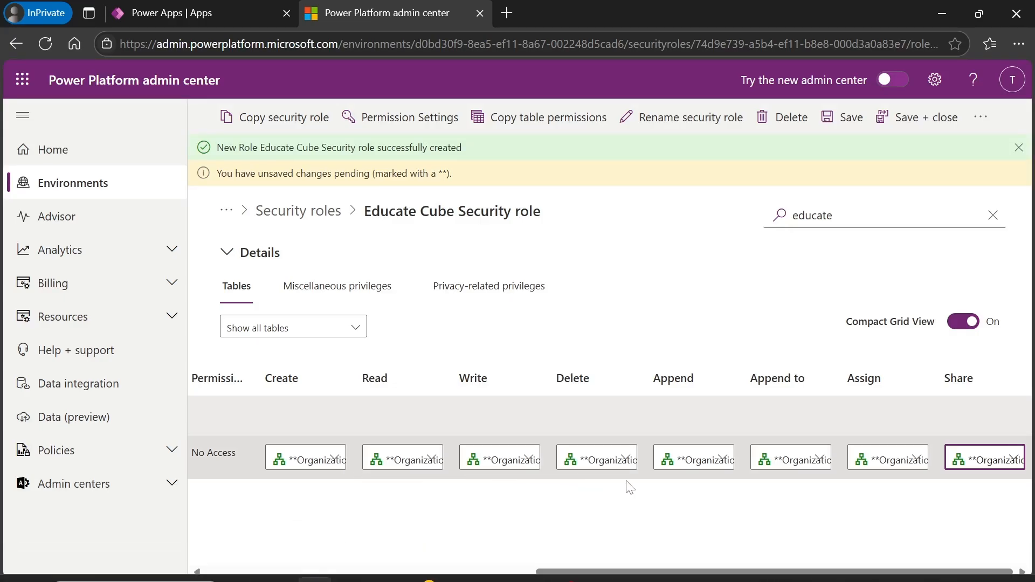
{"action": "left_click", "coordinate": [854, 125]}
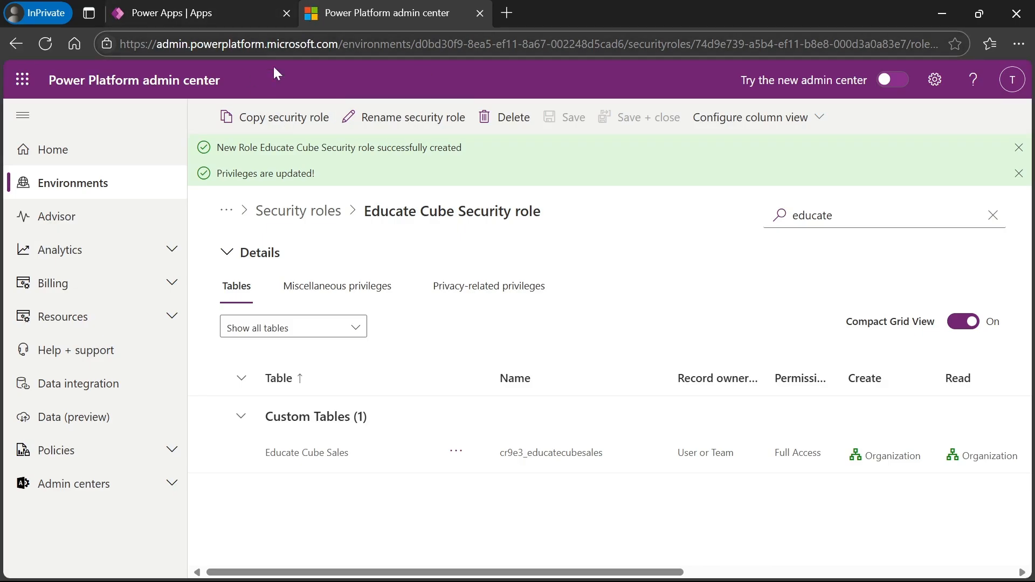
{"action": "left_click", "coordinate": [302, 219]}
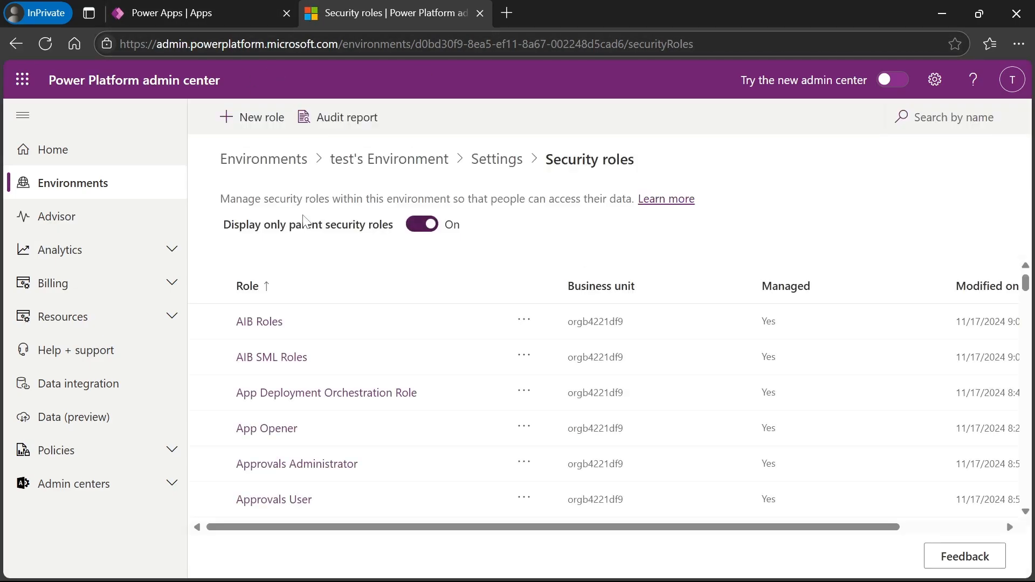
- Search roles for 'educate' and open the Educate Cube Security role's Members page
{"action": "left_click", "coordinate": [927, 117]}
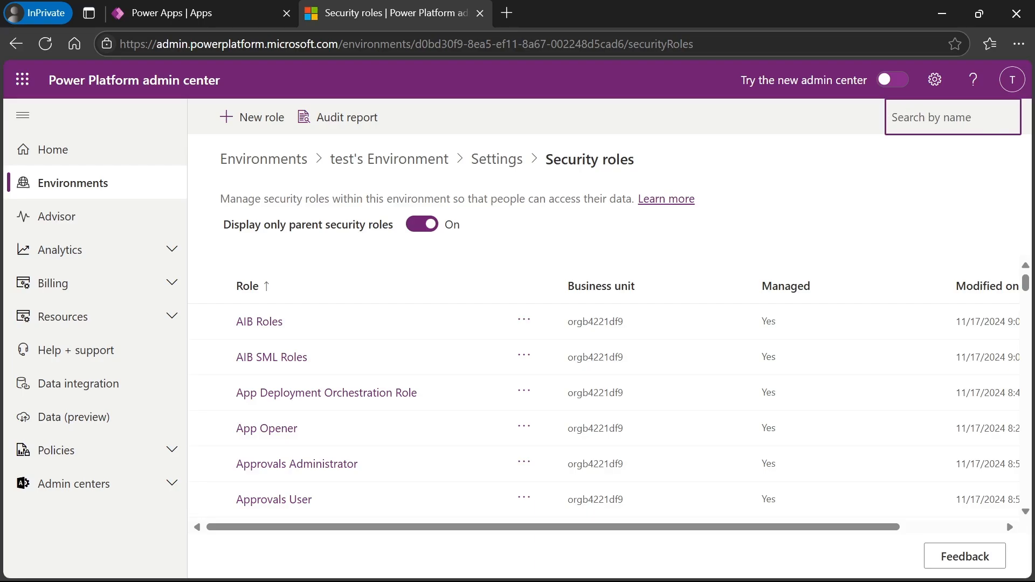
{"action": "type", "text": "educat"}
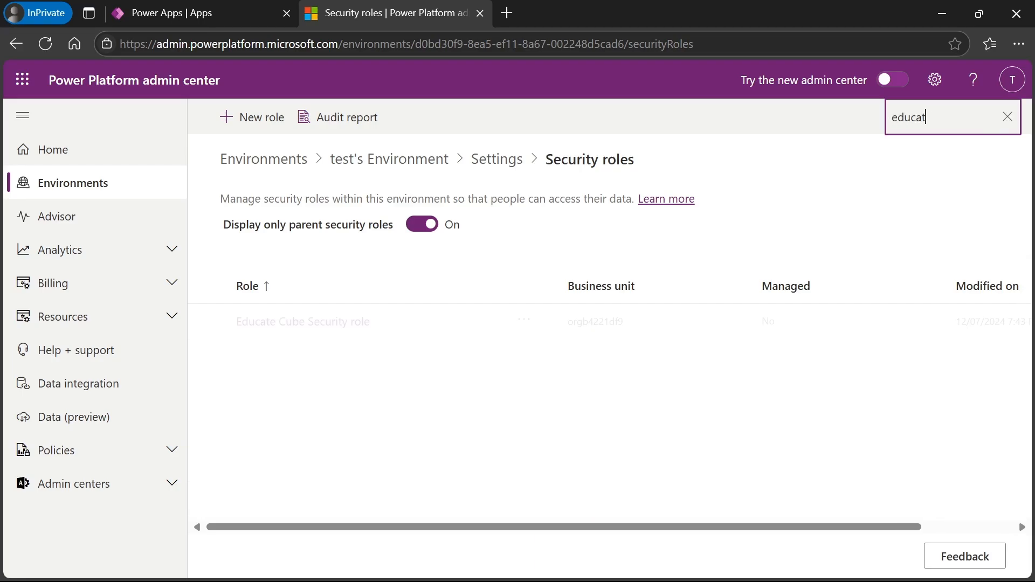
{"action": "type", "text": "e"}
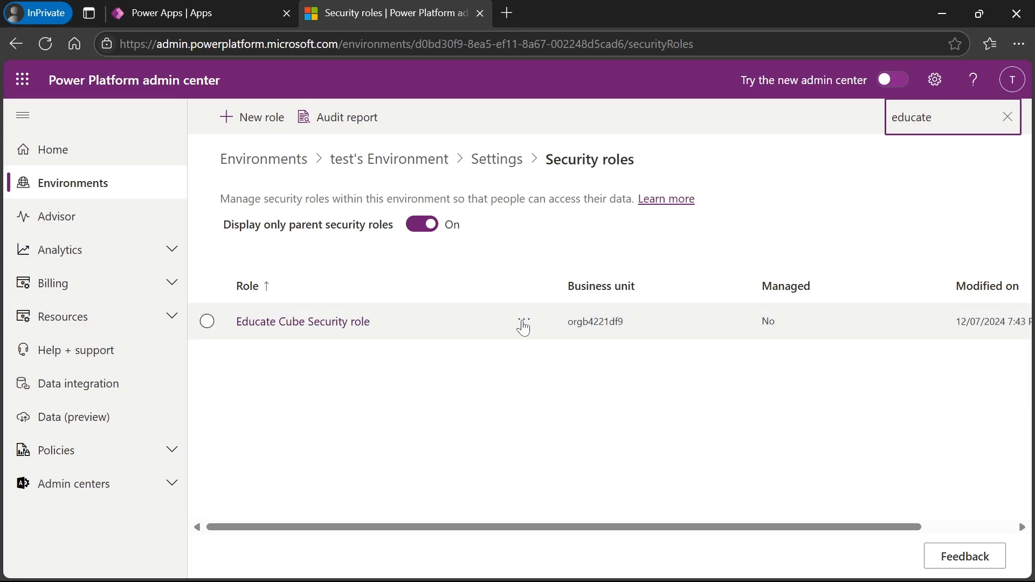
{"action": "left_click", "coordinate": [523, 324]}
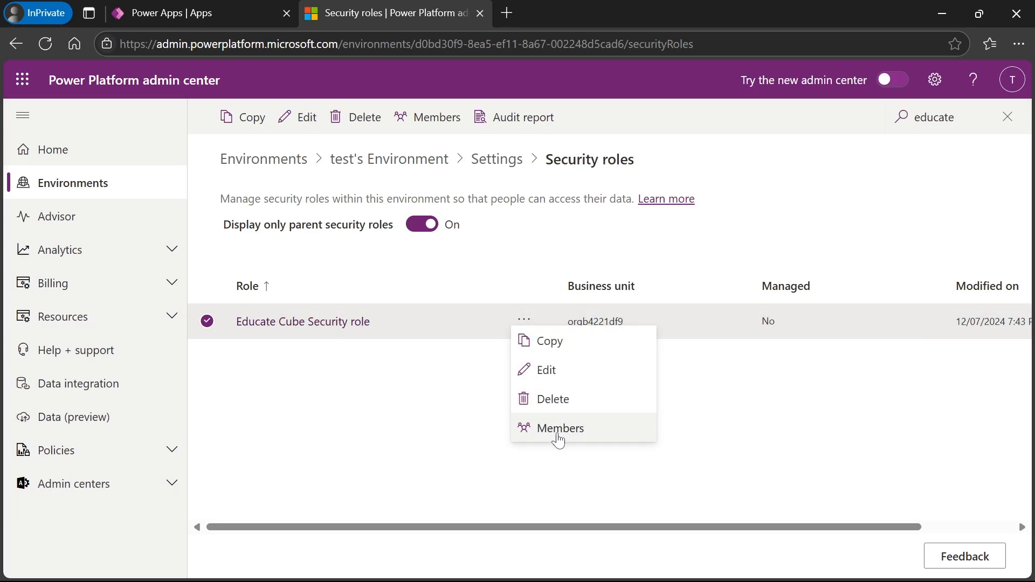
{"action": "left_click", "coordinate": [559, 440]}
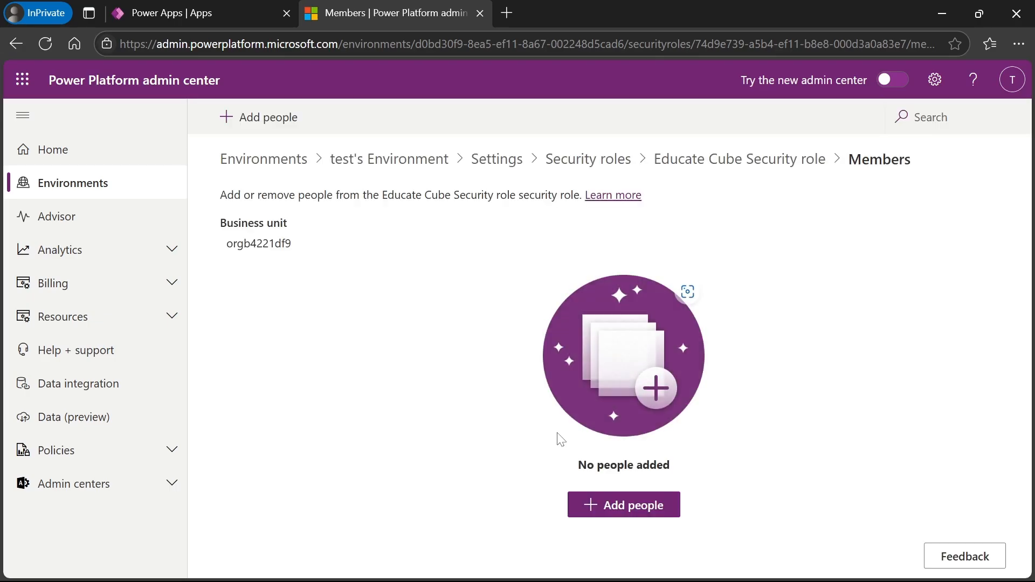
- Open the Add people panel, then cancel without adding anyone
{"action": "left_click", "coordinate": [632, 517]}
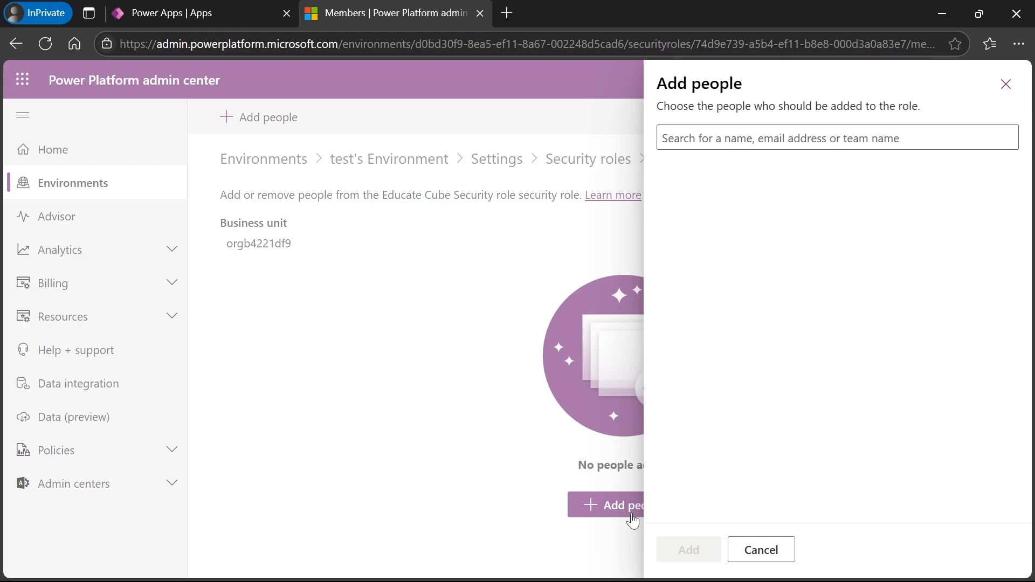
{"action": "left_click", "coordinate": [792, 138]}
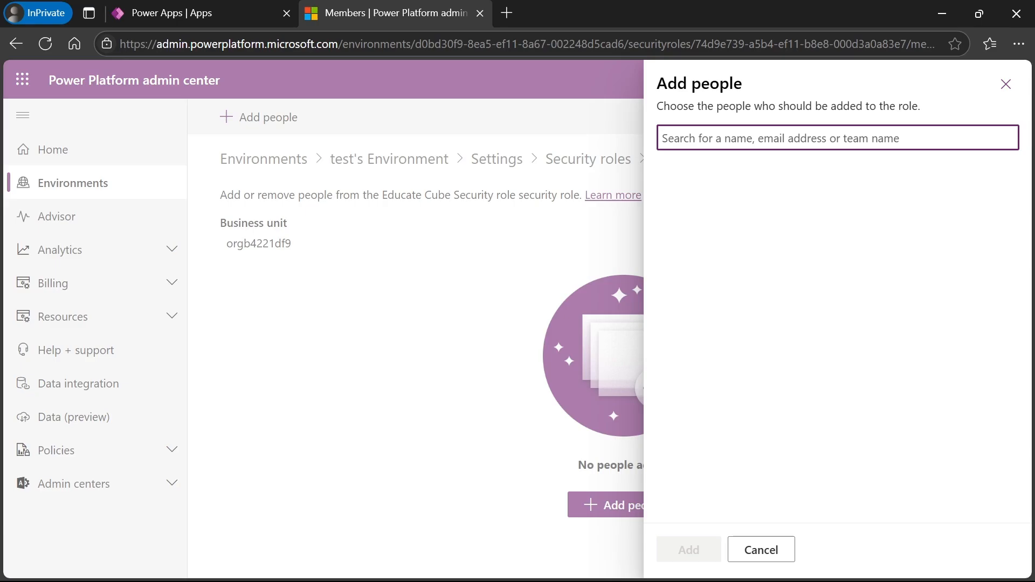
{"action": "left_click", "coordinate": [760, 549]}
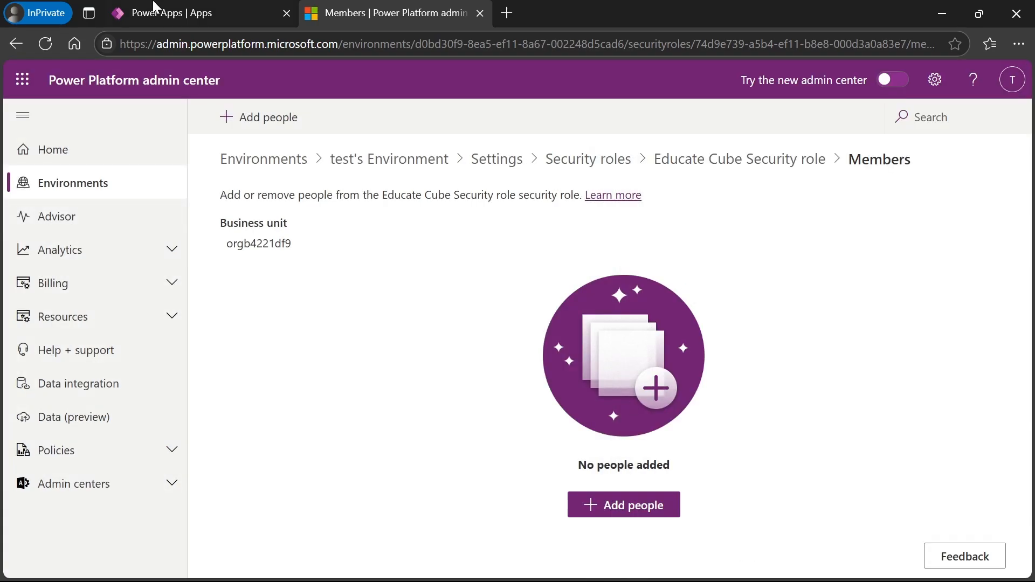
- From the apps list, open Educate Cube's sharing and switch to the classic sharing experience
{"action": "left_click", "coordinate": [185, 8]}
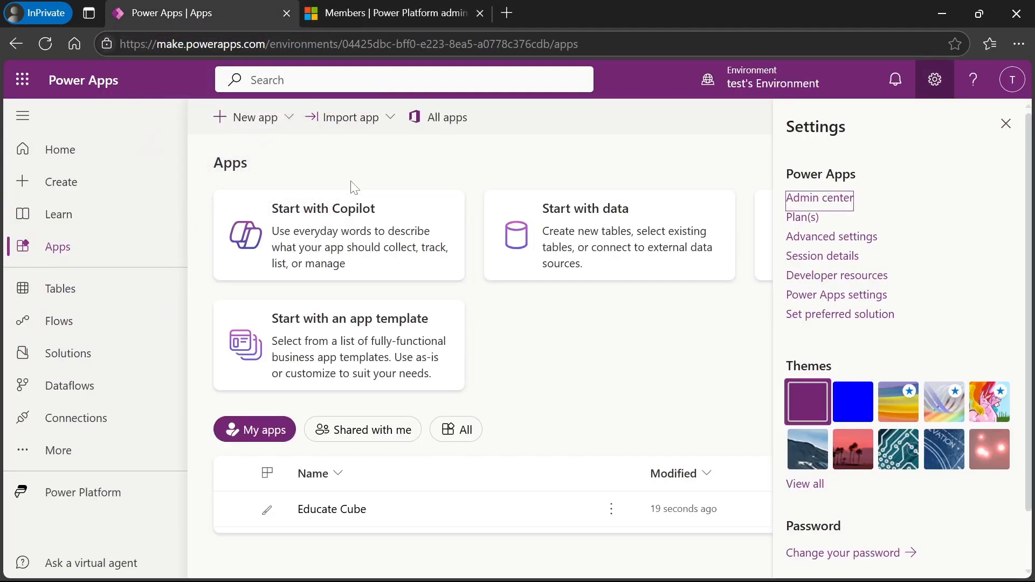
{"action": "left_click", "coordinate": [613, 512]}
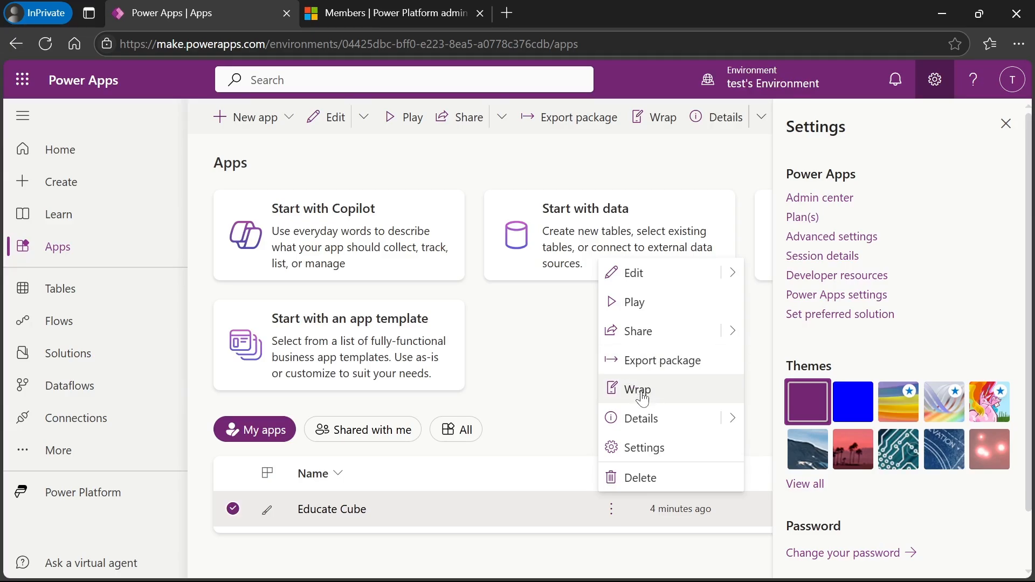
{"action": "left_click", "coordinate": [645, 333]}
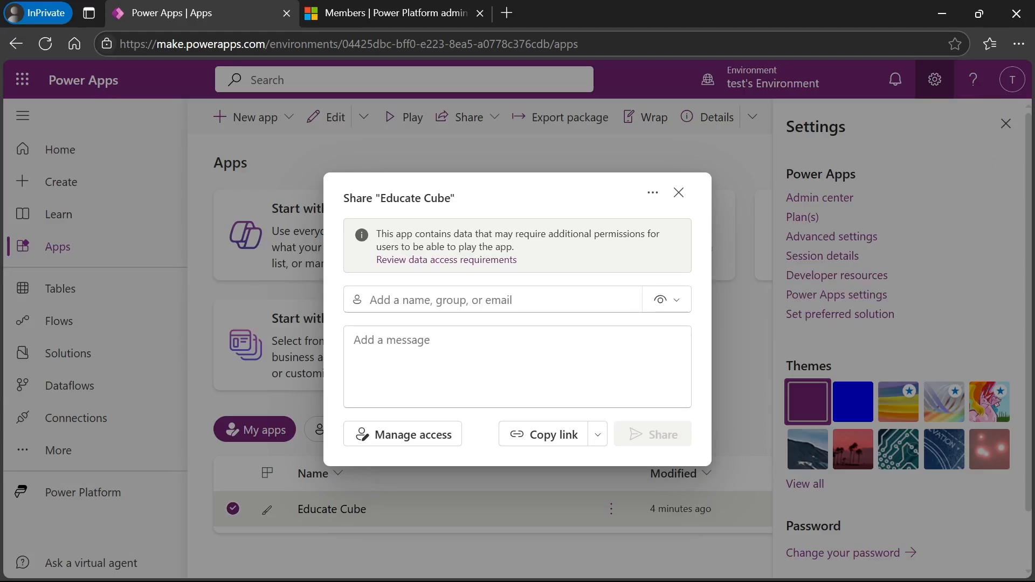
{"action": "left_click", "coordinate": [653, 194]}
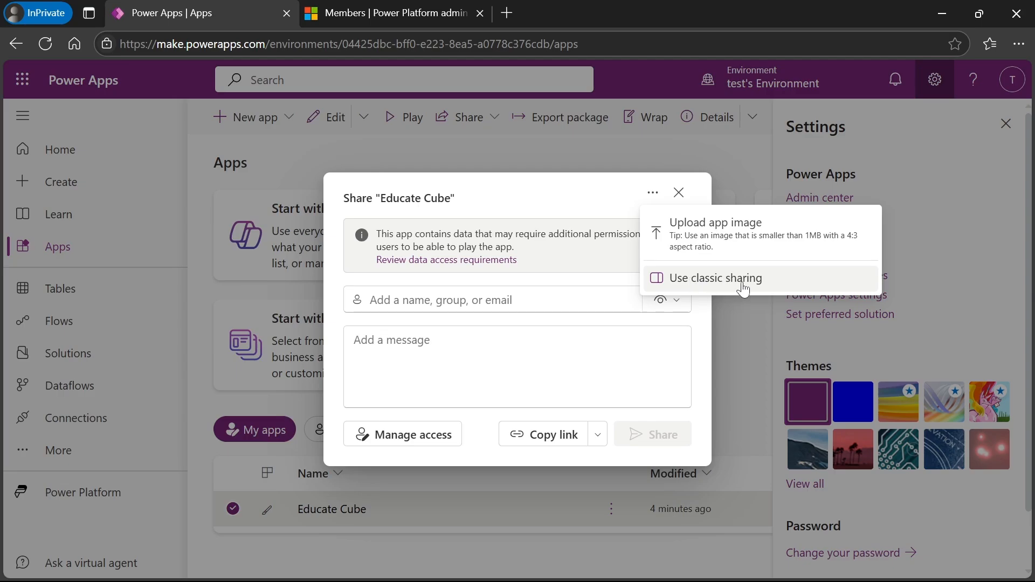
{"action": "left_click", "coordinate": [773, 290]}
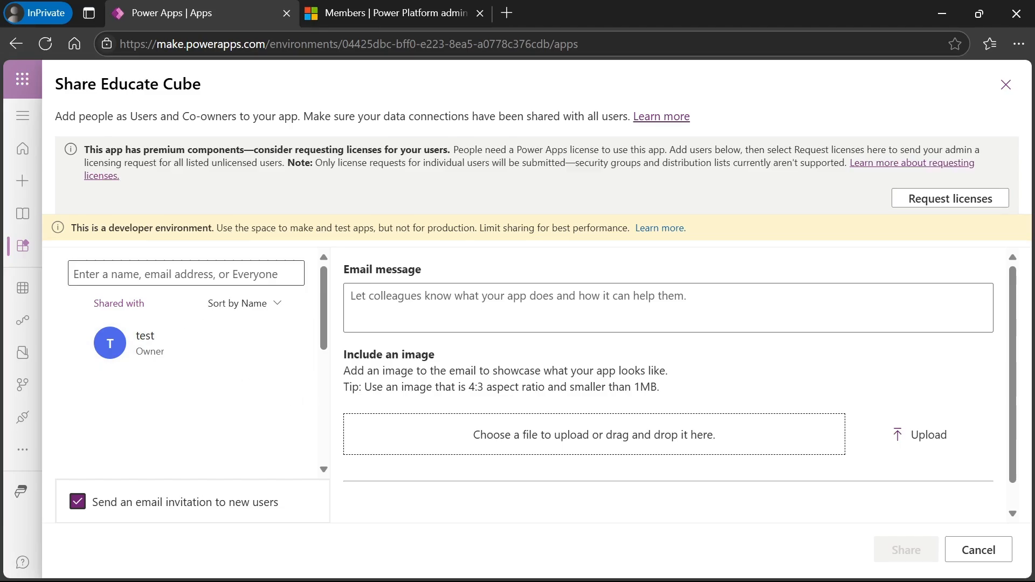
- Search for the new user by e-mail and add the suggested person as a User
{"action": "left_click", "coordinate": [186, 274]}
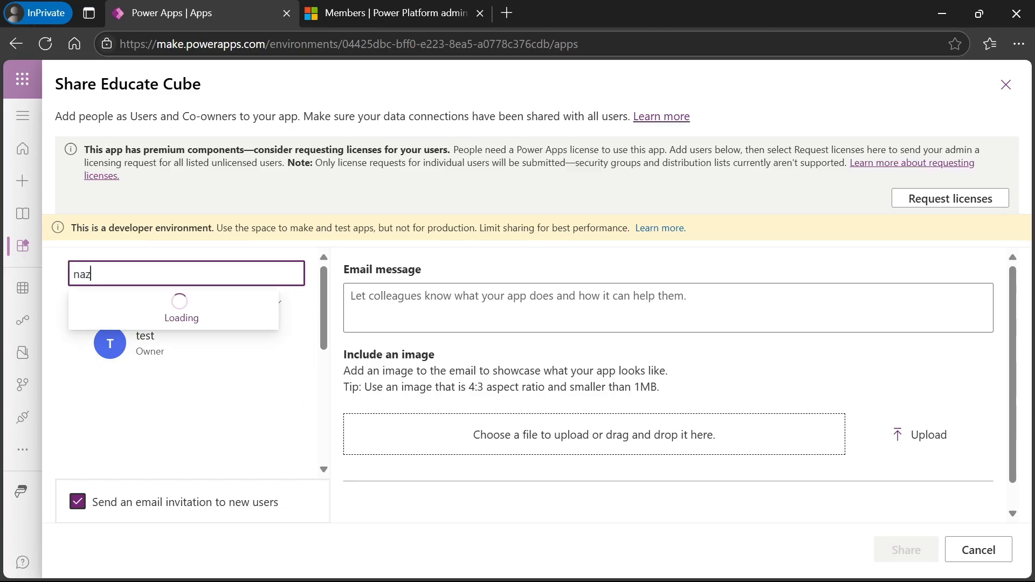
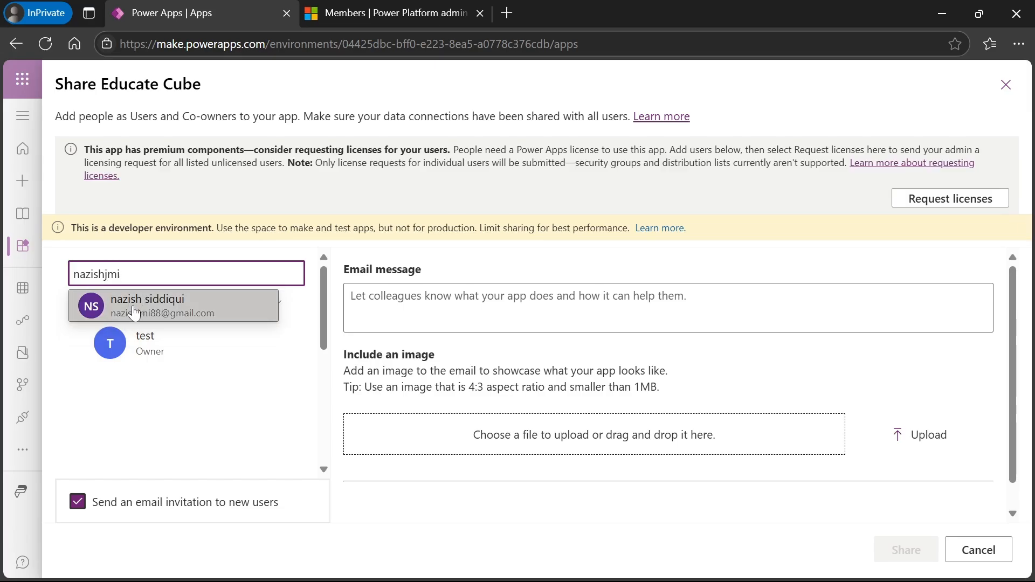
{"action": "left_click", "coordinate": [153, 308]}
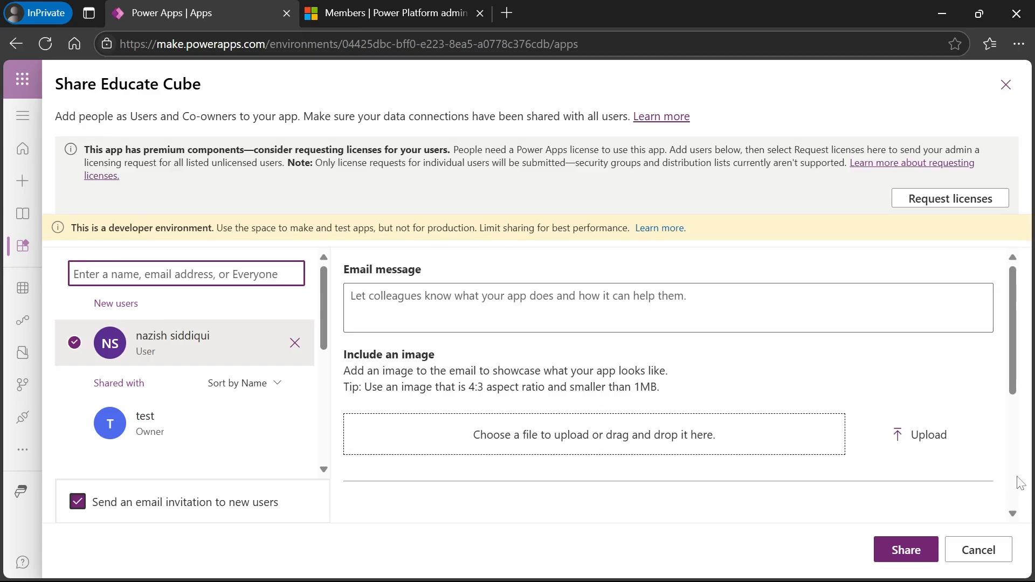
- Scroll down to the Data permissions section and dismiss the two WhatsApp sync notifications
{"action": "scroll", "coordinate": [1016, 518], "scroll_direction": "down", "scroll_amount": 3}
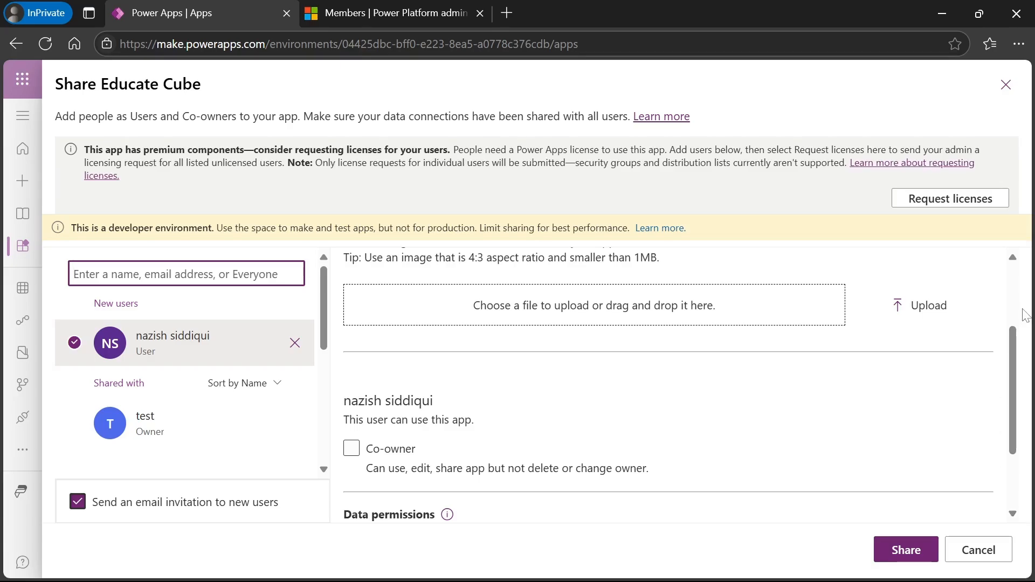
{"action": "left_click", "coordinate": [1012, 284]}
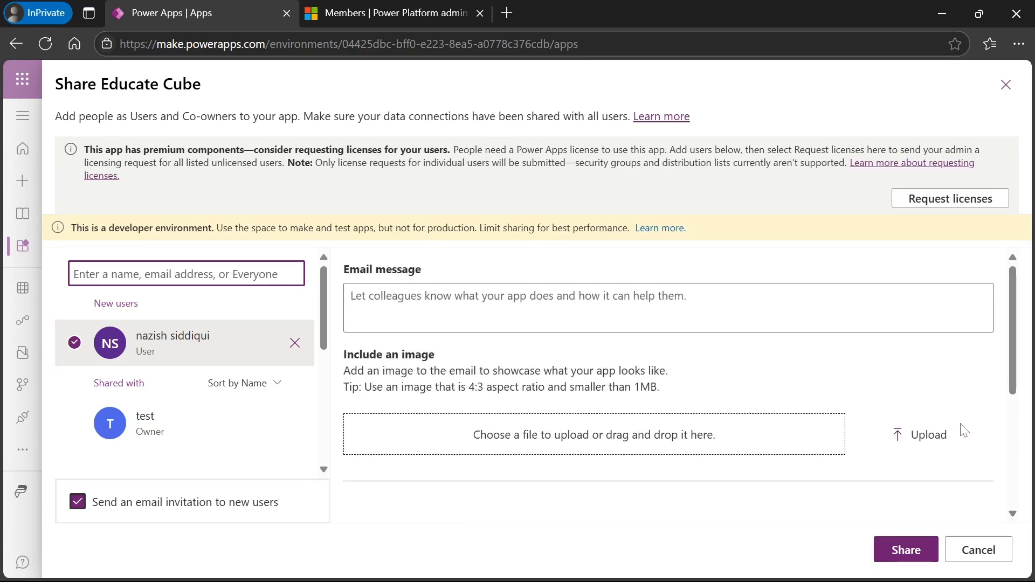
{"action": "scroll", "coordinate": [1016, 518], "scroll_direction": "down", "scroll_amount": 3}
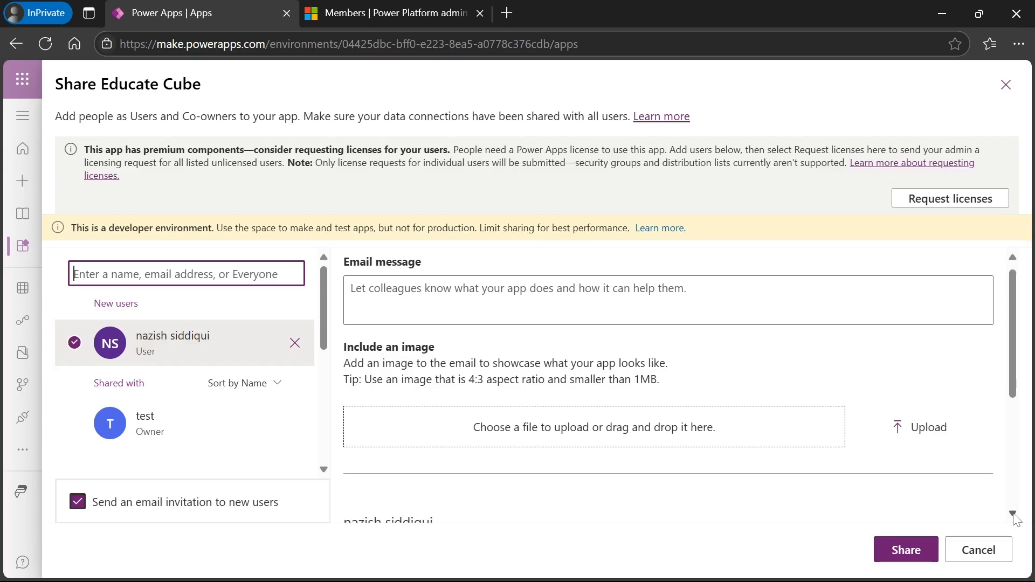
{"action": "scroll", "coordinate": [1016, 519], "scroll_direction": "down", "scroll_amount": 2}
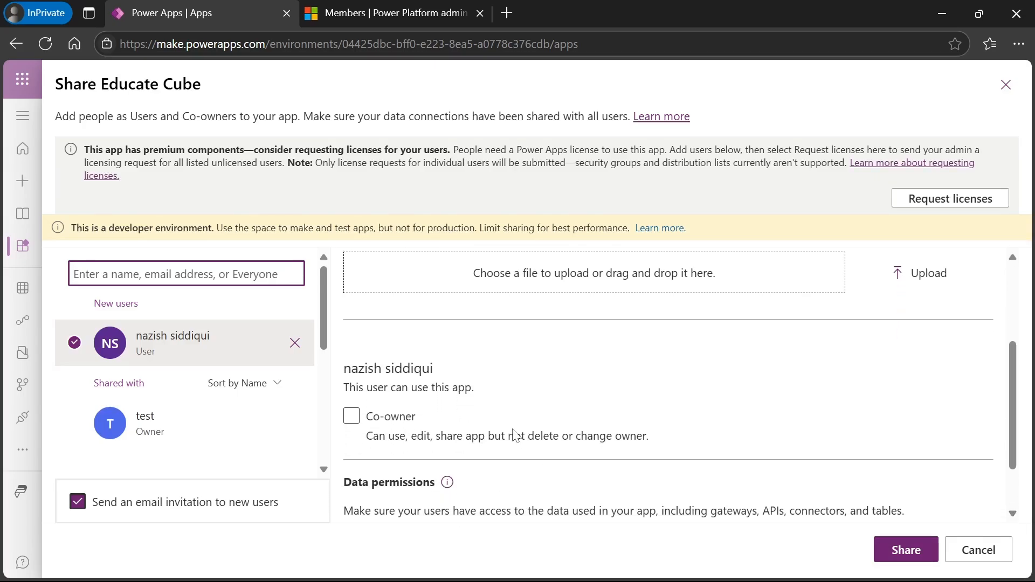
{"action": "left_click", "coordinate": [354, 421]}
{"action": "left_click", "coordinate": [1013, 514]}
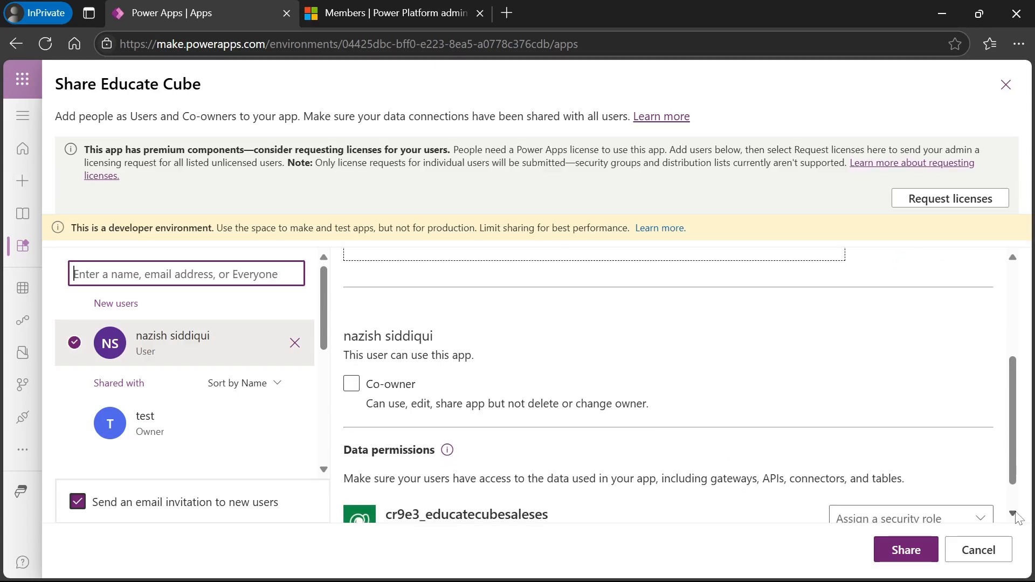
{"action": "left_click", "coordinate": [1014, 514]}
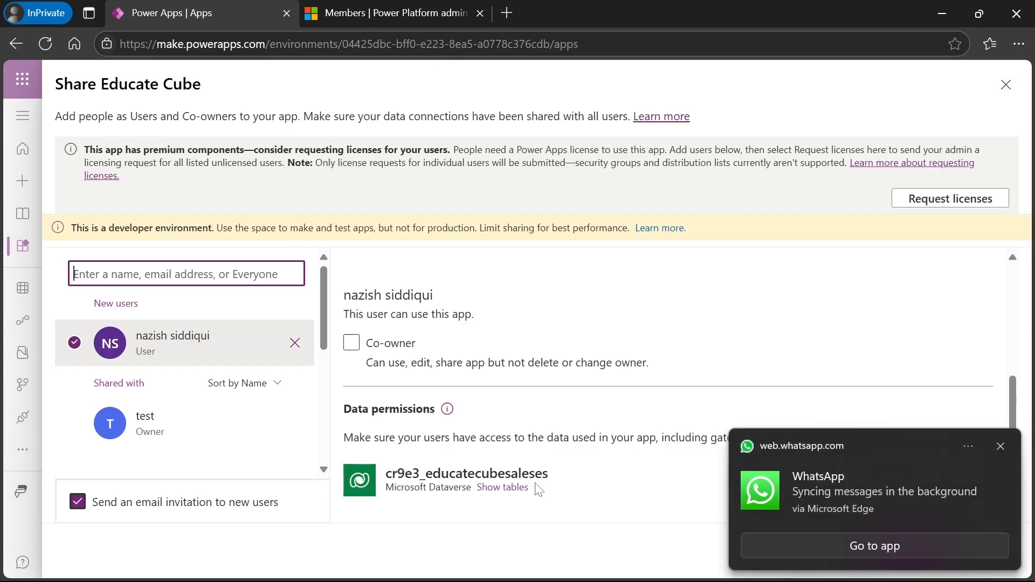
{"action": "left_click", "coordinate": [1001, 448]}
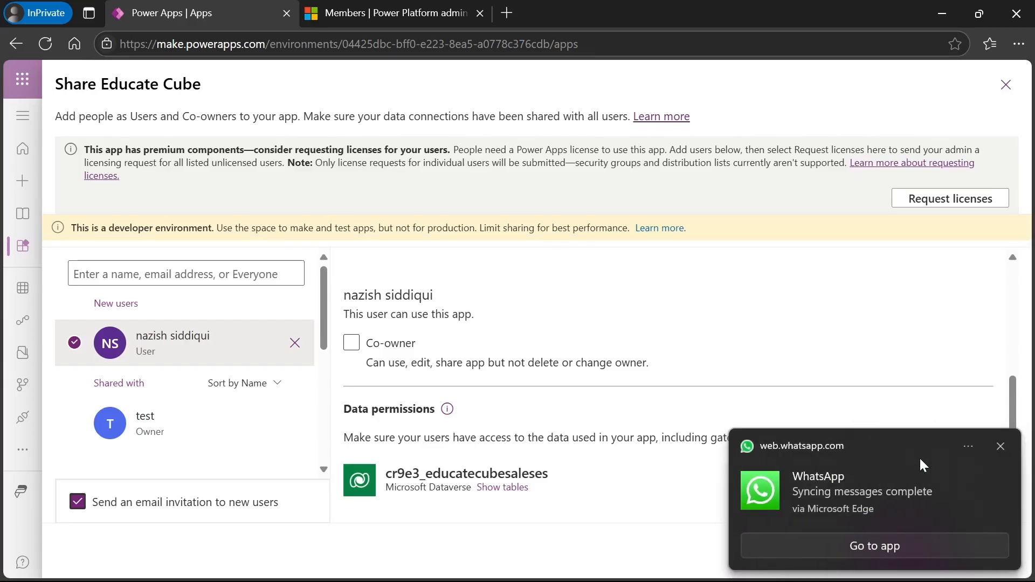
{"action": "left_click", "coordinate": [1001, 448]}
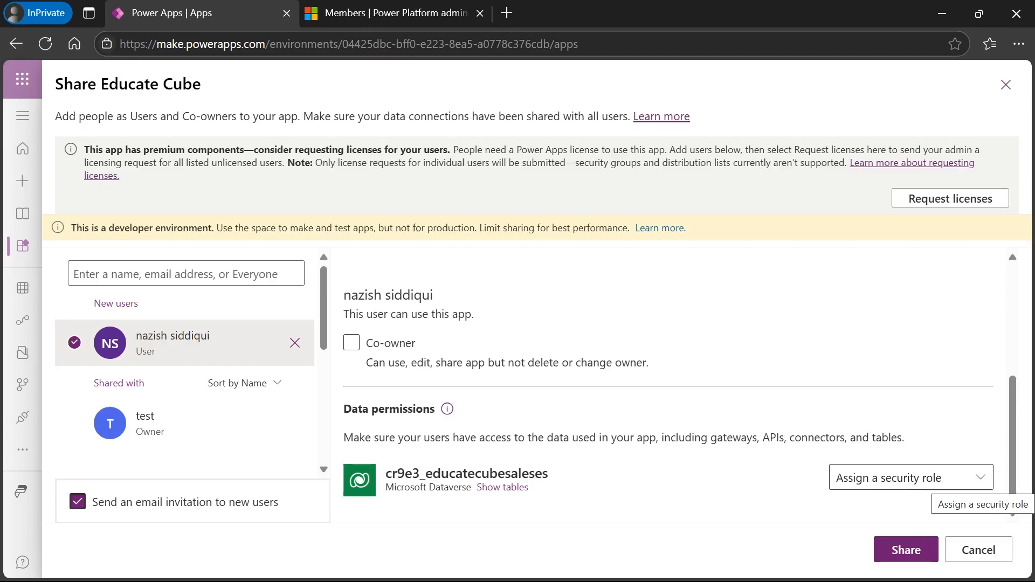
- Assign the Educate Cube Security role to the sales table, then cancel the share
{"action": "left_click", "coordinate": [977, 484]}
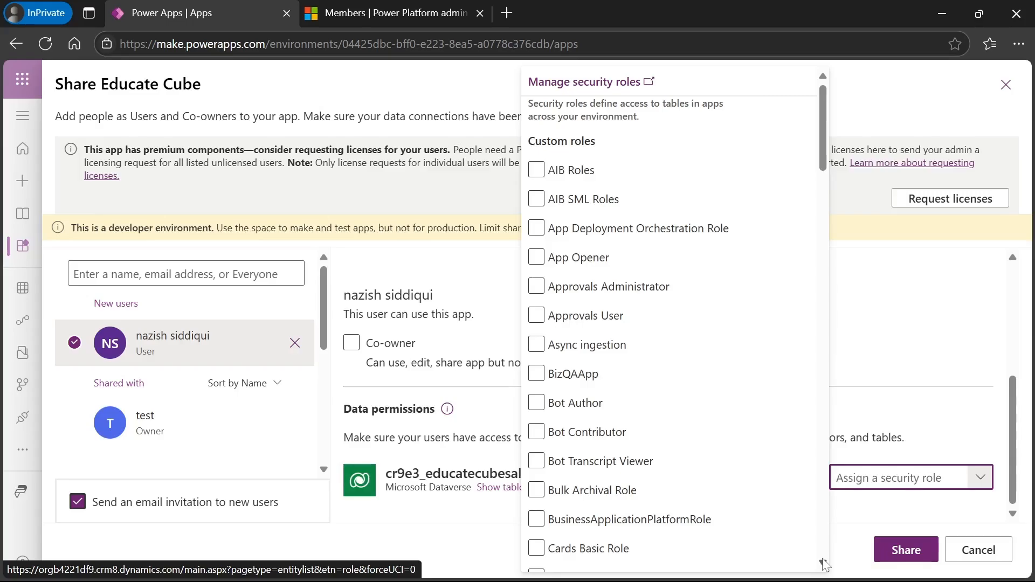
{"action": "scroll", "coordinate": [823, 567], "scroll_direction": "down", "scroll_amount": 3}
{"action": "scroll", "coordinate": [824, 563], "scroll_direction": "down", "scroll_amount": 10}
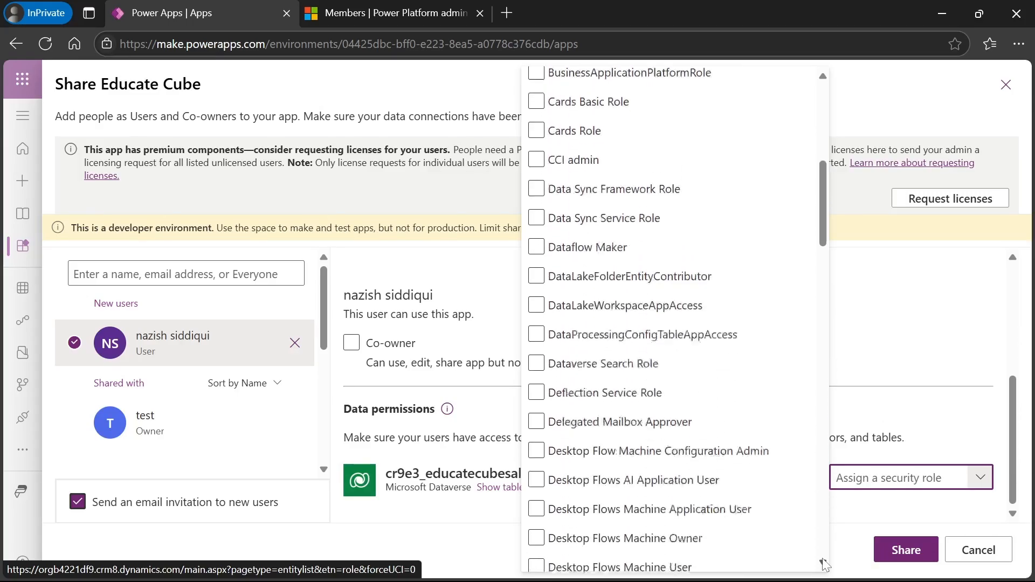
{"action": "scroll", "coordinate": [824, 564], "scroll_direction": "down", "scroll_amount": 8}
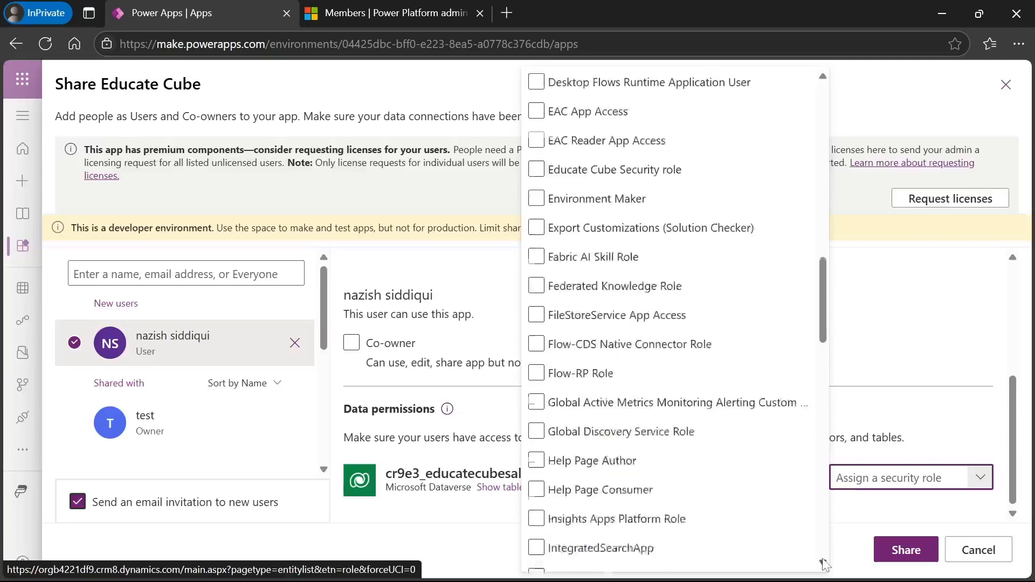
{"action": "scroll", "coordinate": [824, 563], "scroll_direction": "down", "scroll_amount": 2}
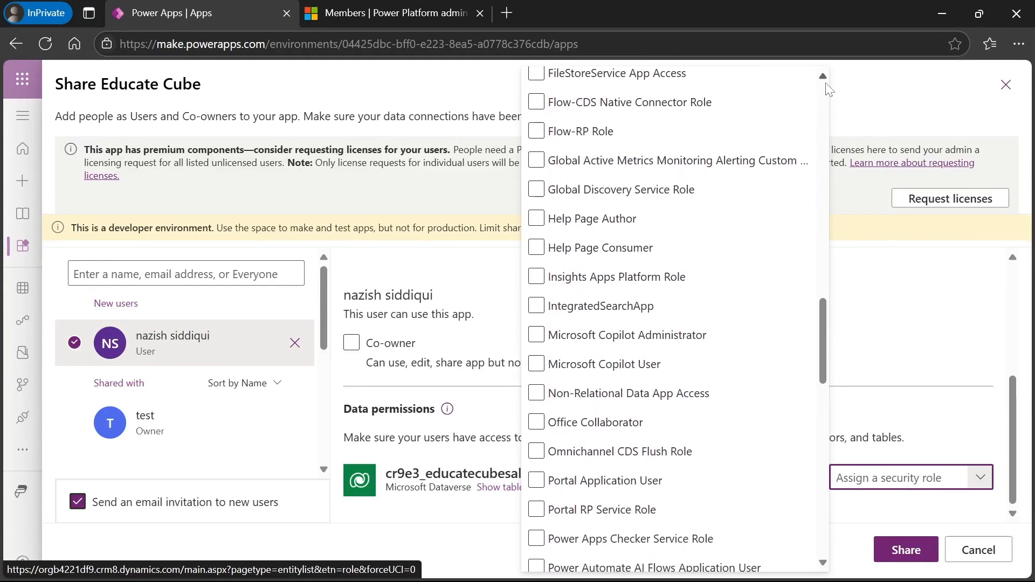
{"action": "scroll", "coordinate": [828, 84], "scroll_direction": "up", "scroll_amount": 3}
{"action": "scroll", "coordinate": [828, 86], "scroll_direction": "up", "scroll_amount": 1}
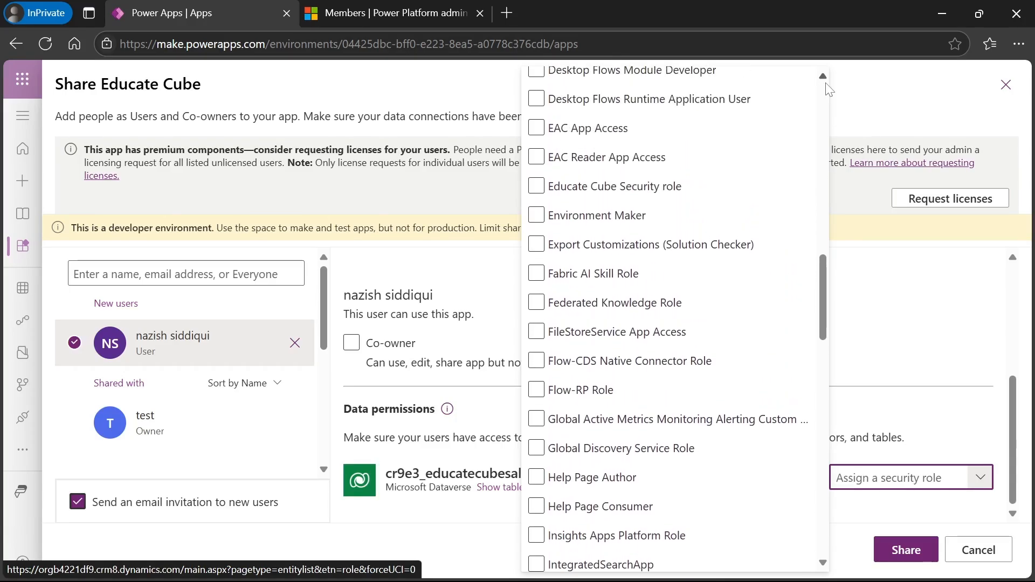
{"action": "left_click", "coordinate": [536, 187]}
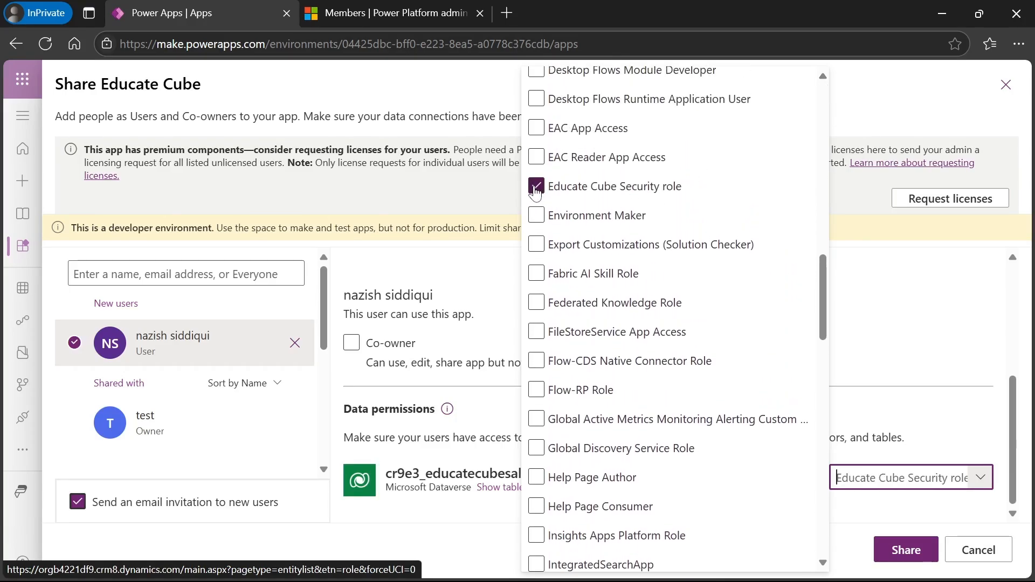
{"action": "left_click", "coordinate": [915, 357]}
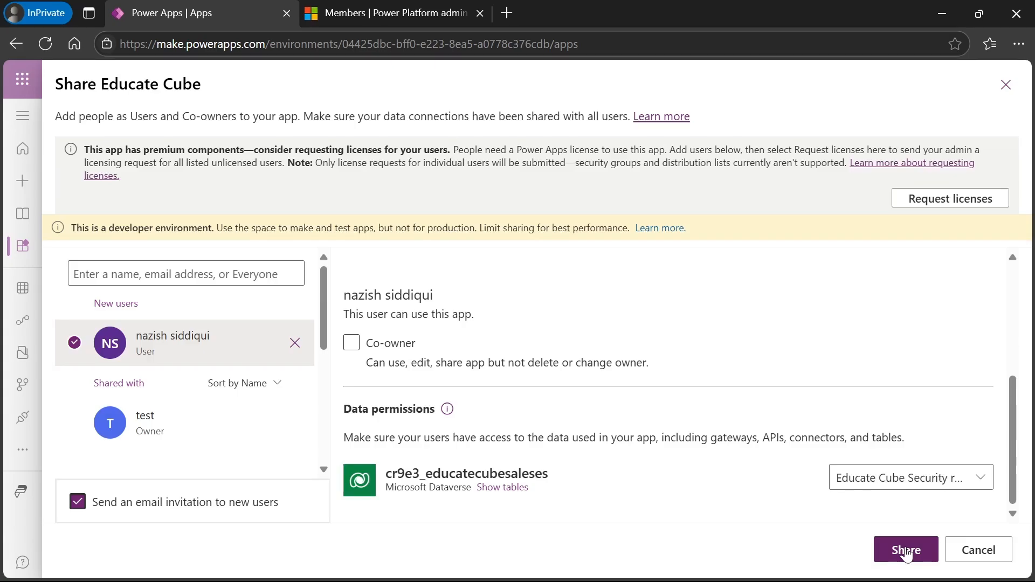
{"action": "left_click", "coordinate": [994, 554]}
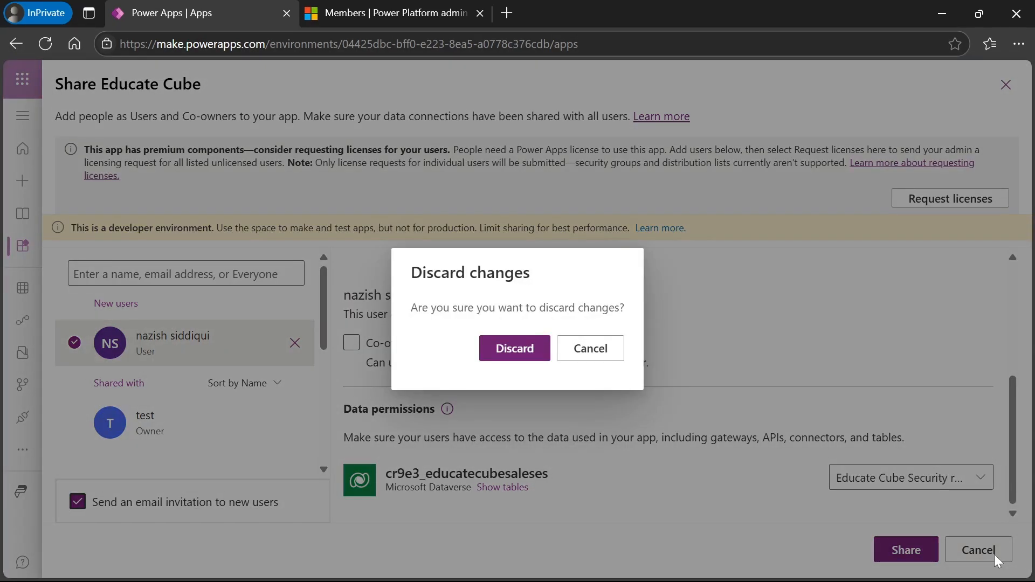
- Discard the sharing changes and advance the slide show to the Dataverse security benefits slide
{"action": "left_click", "coordinate": [514, 349]}
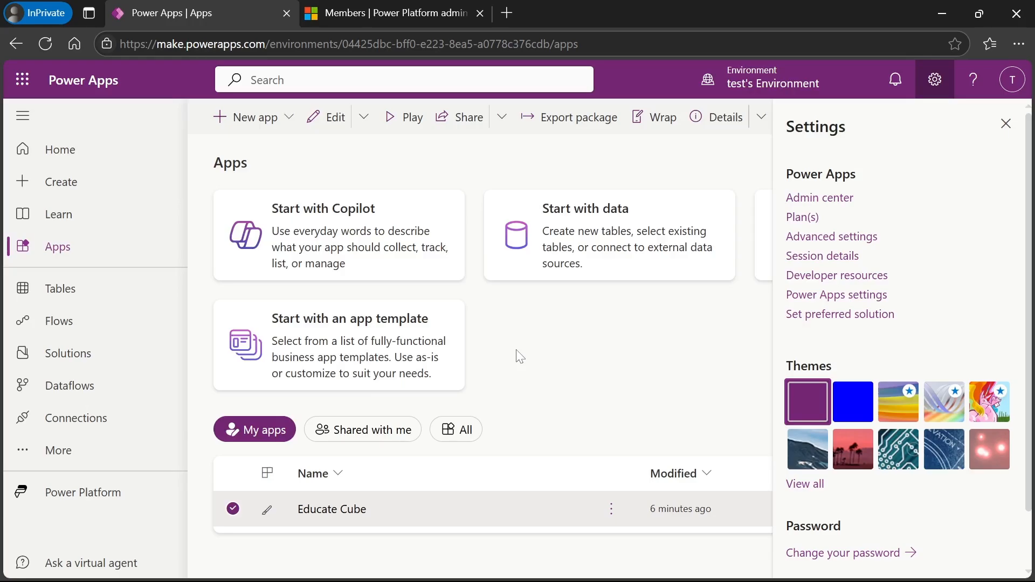
{"action": "key", "text": "alt+Tab"}
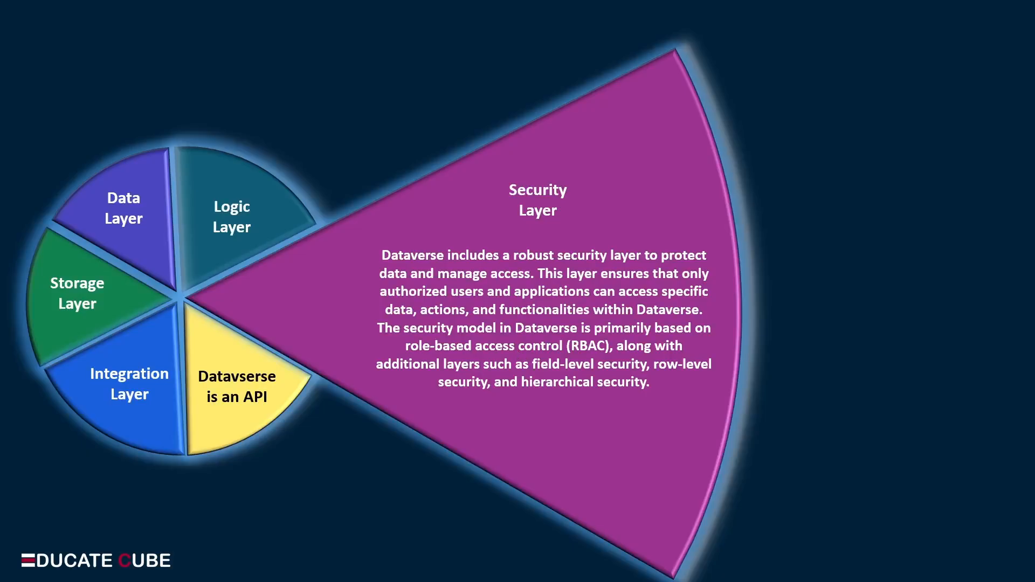
{"action": "key", "text": "Right"}
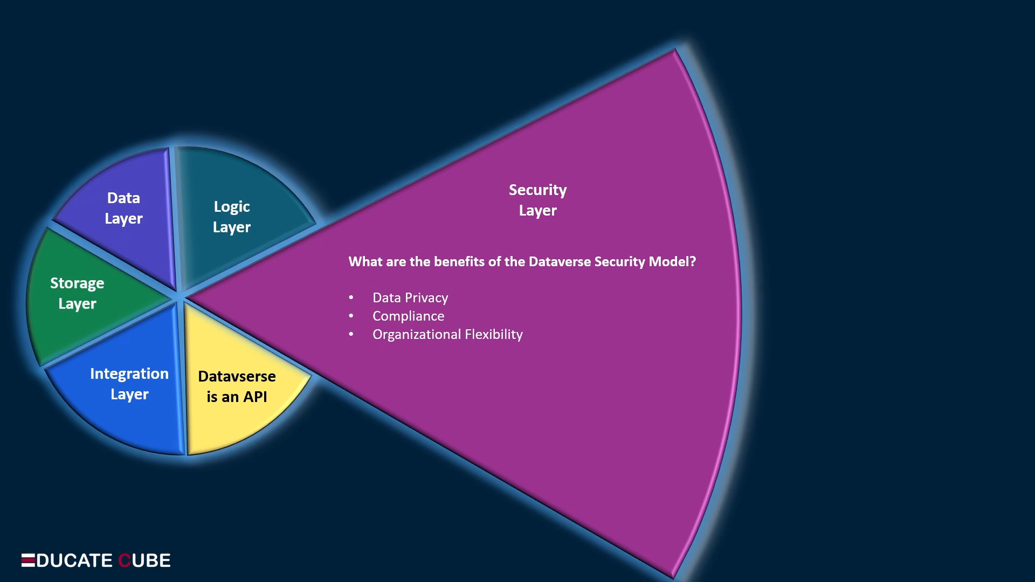
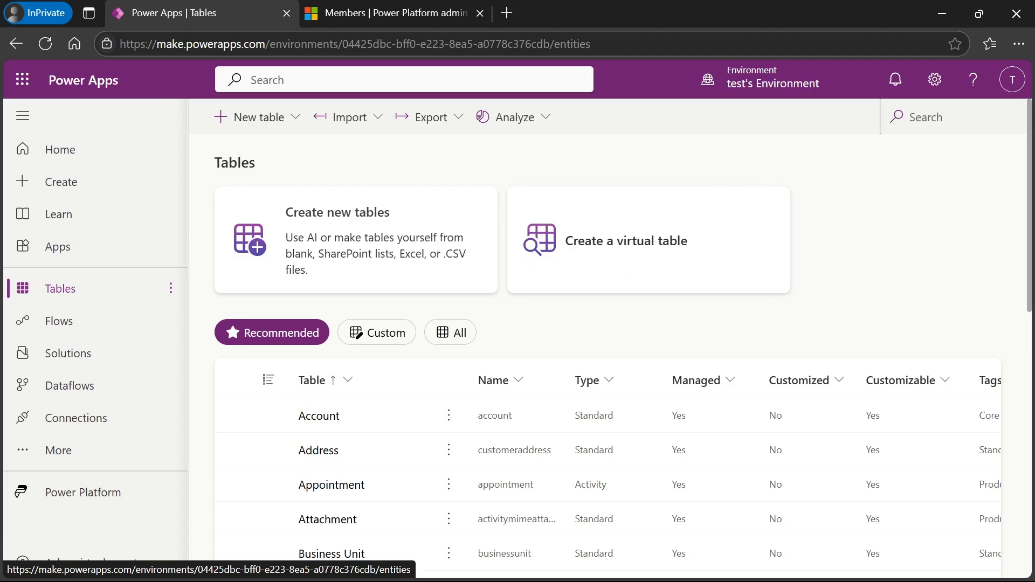
- Start a search in the Tables list
{"action": "left_click", "coordinate": [926, 117]}
- Filter tables by 'educate' and open the Educate Cube Sales table's business rules
{"action": "type", "text": "educate"}
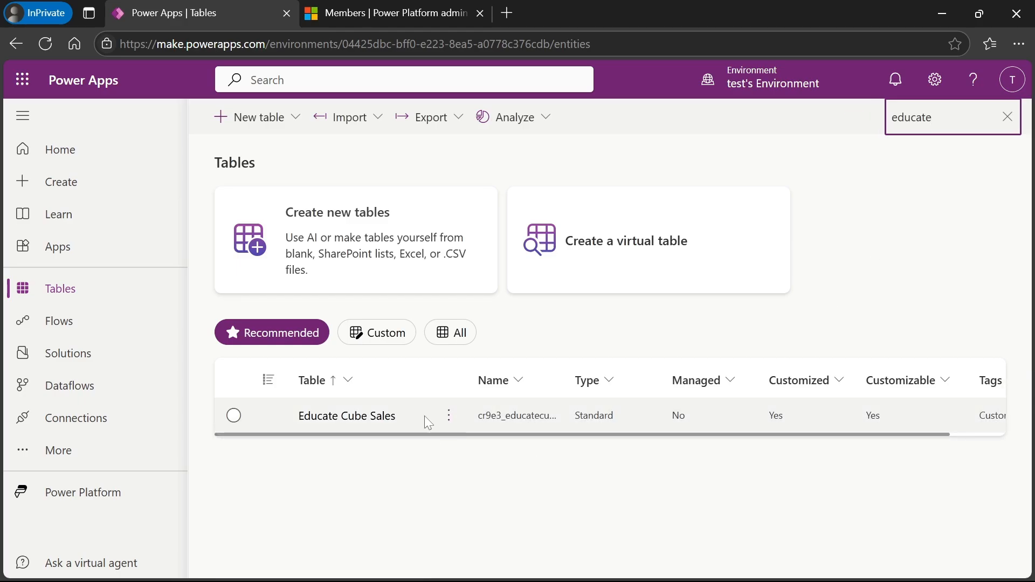
{"action": "left_click", "coordinate": [372, 420]}
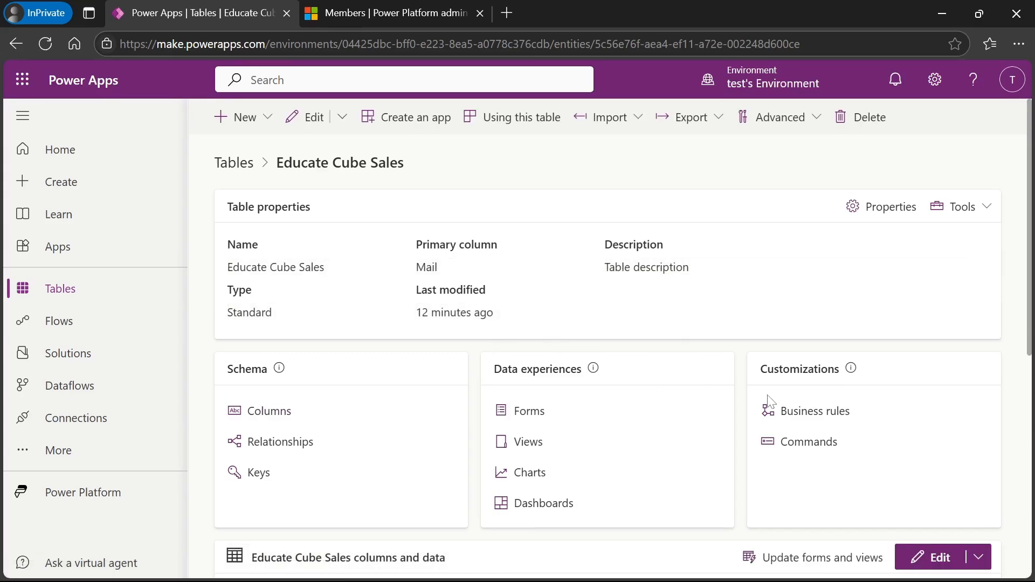
{"action": "left_click", "coordinate": [810, 418]}
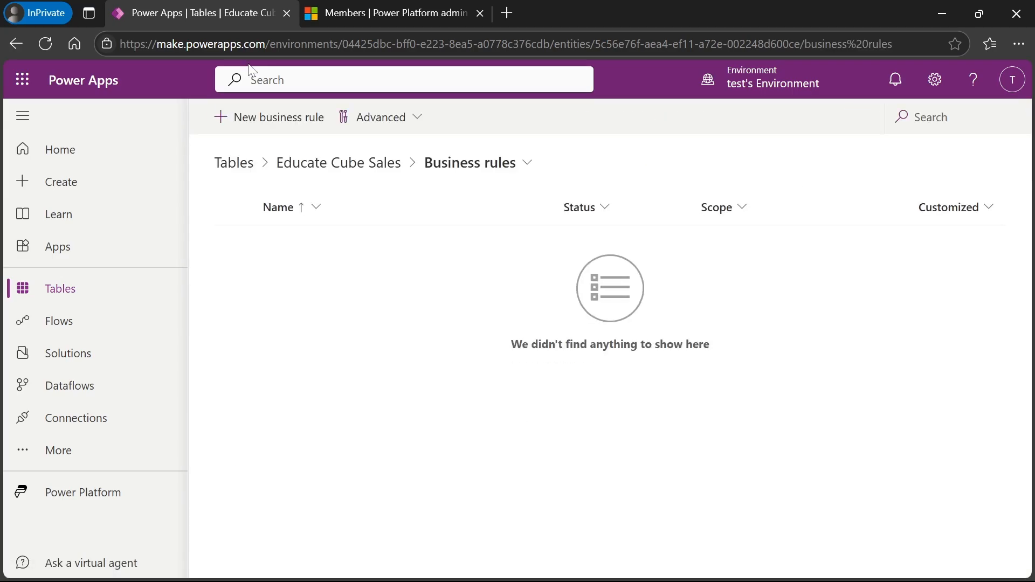
- Create a new business rule and select its condition in the Properties panel
{"action": "left_click", "coordinate": [252, 124]}
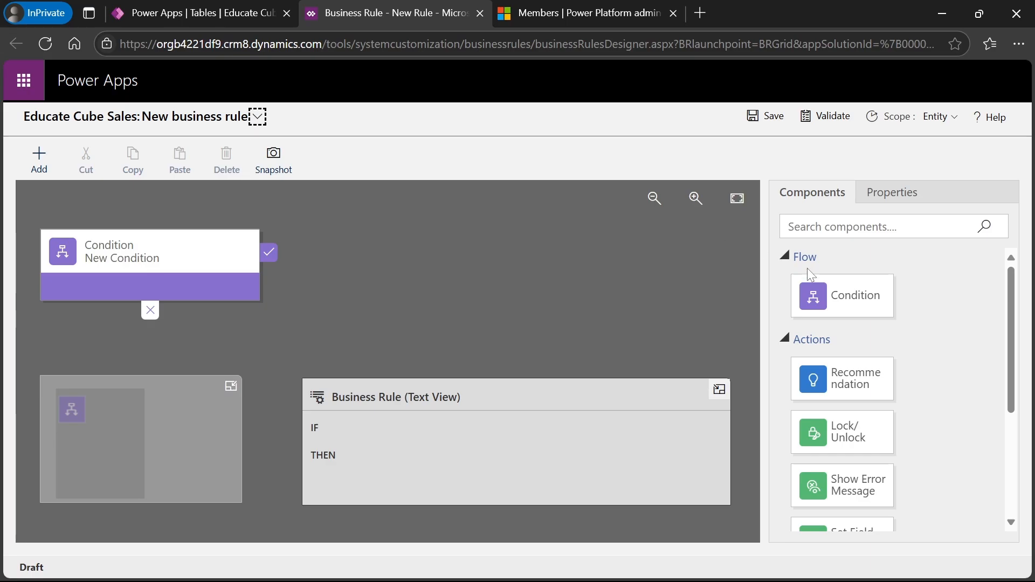
{"action": "left_click", "coordinate": [901, 200]}
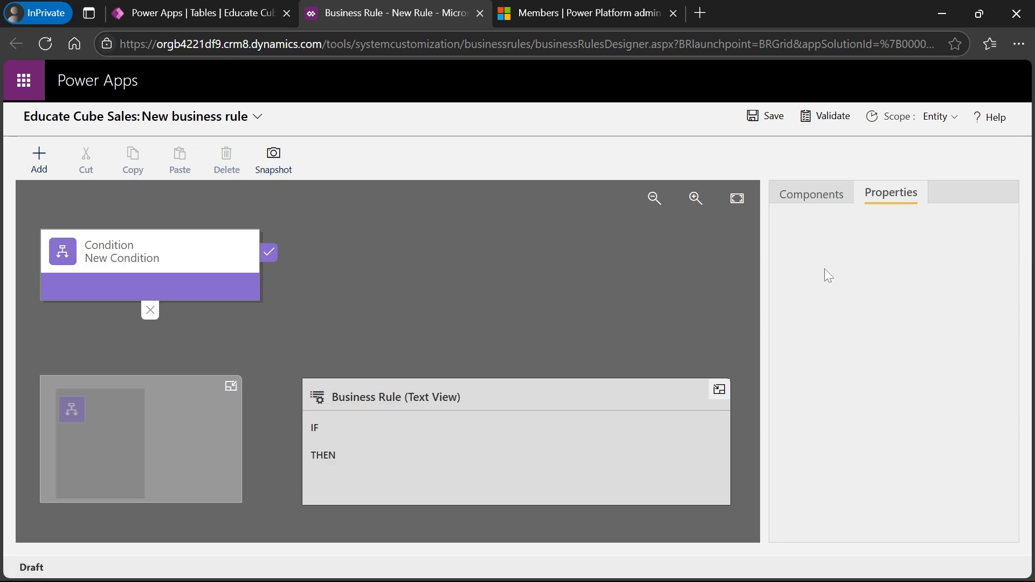
{"action": "left_click", "coordinate": [242, 254]}
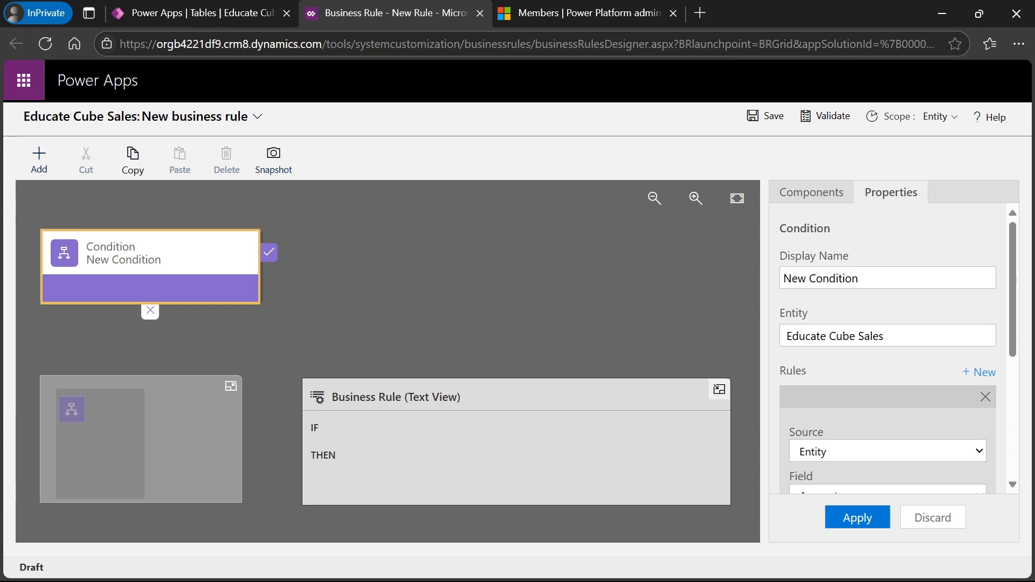
- Rename the condition to 'Educate Cube Sales Validation'
{"action": "left_click", "coordinate": [893, 278]}
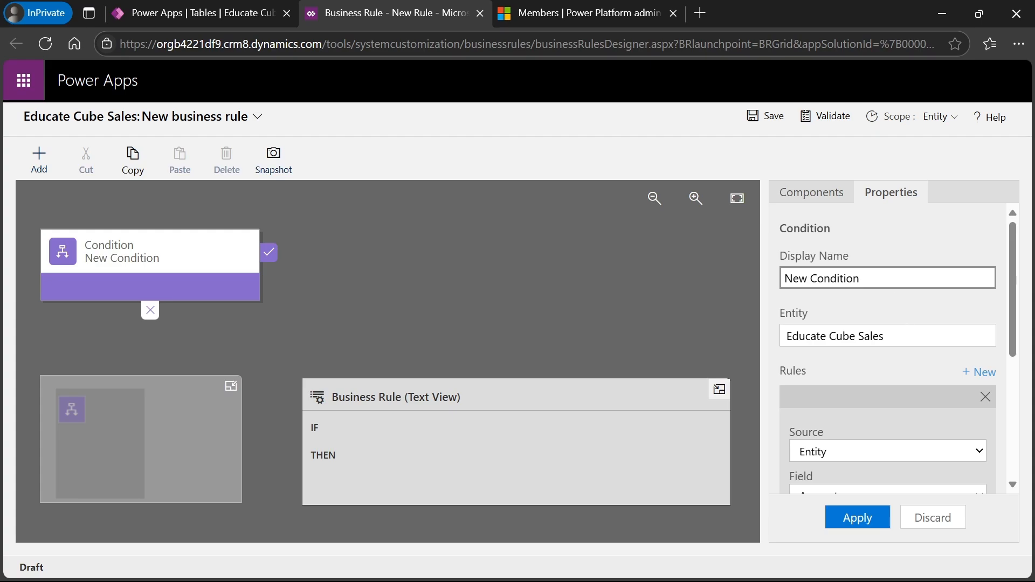
{"action": "left_click", "coordinate": [887, 336]}
{"action": "key", "text": "ctrl+a"}
{"action": "key", "text": "ctrl+c"}
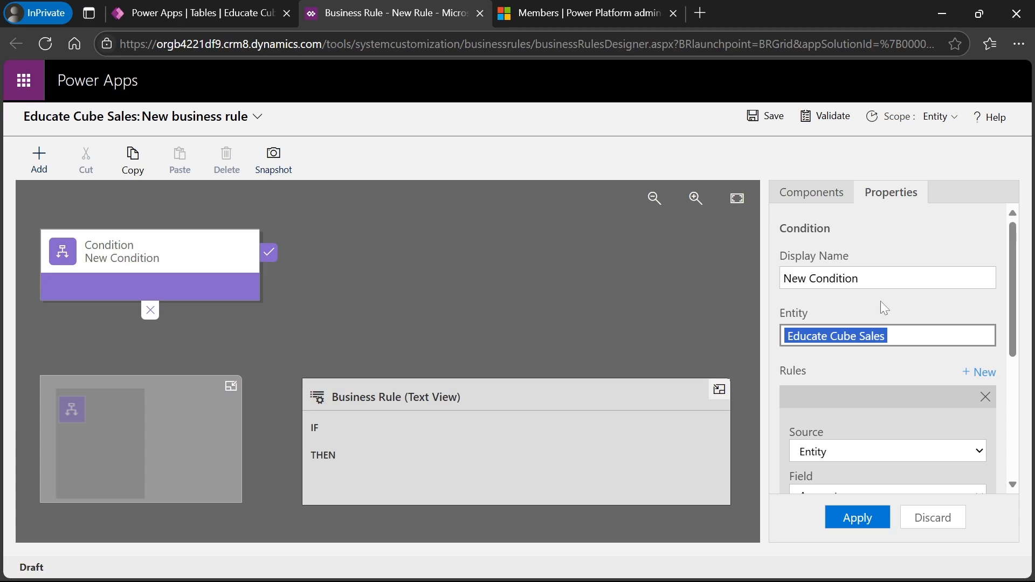
{"action": "left_click", "coordinate": [879, 278]}
{"action": "key", "text": "ctrl+a"}
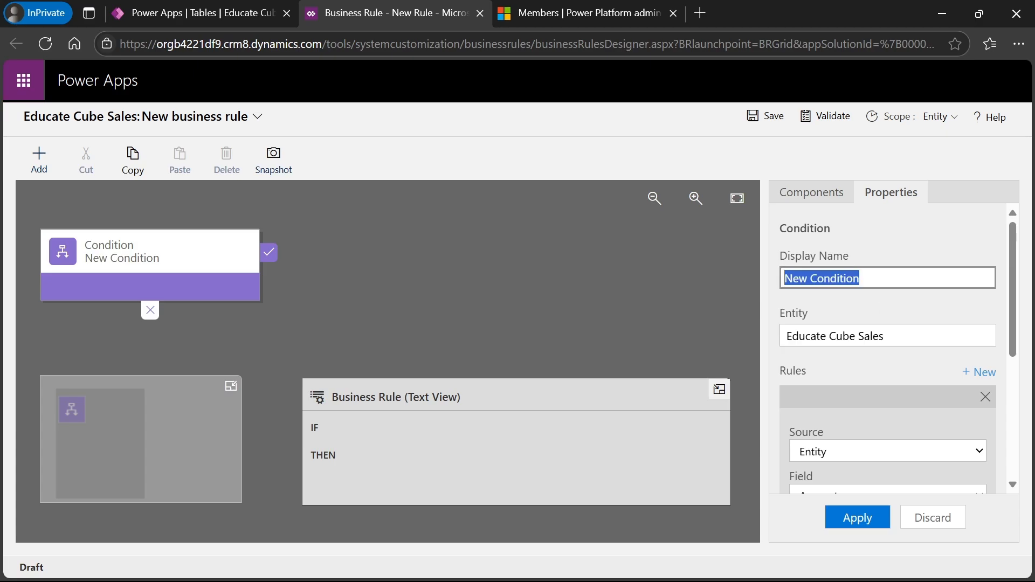
{"action": "key", "text": "ctrl+v"}
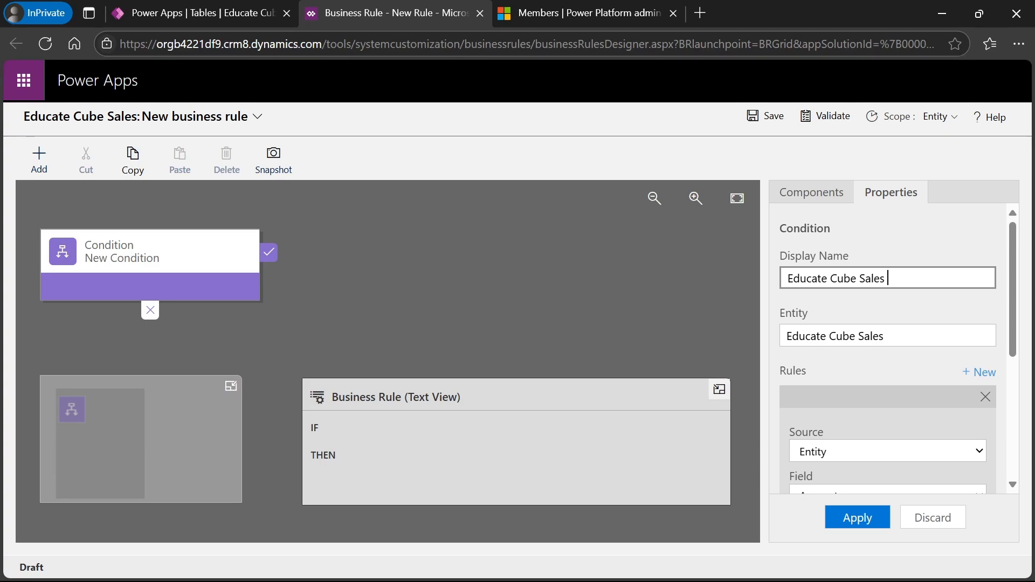
{"action": "type", "text": "Validation"}
- Set the condition to Entity source, field Mail, operator 'Does not contain data', and apply it
{"action": "left_click", "coordinate": [899, 318]}
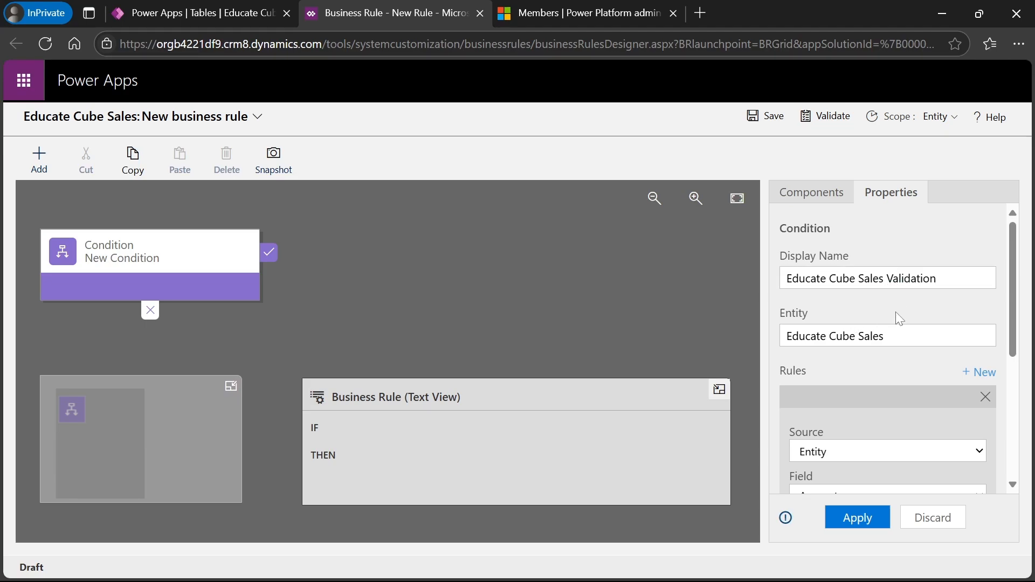
{"action": "scroll", "coordinate": [1013, 485], "scroll_direction": "down", "scroll_amount": 3}
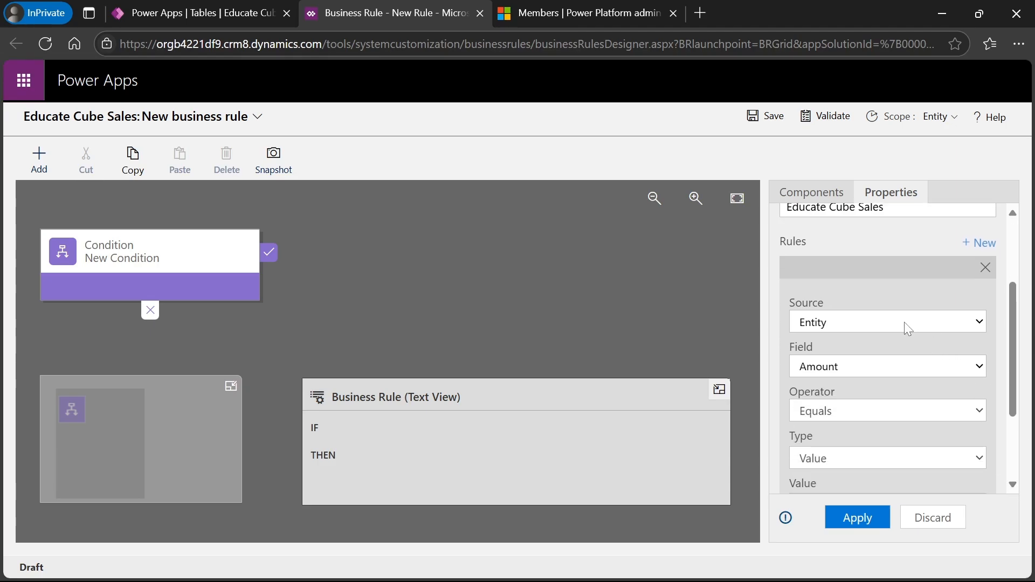
{"action": "left_click", "coordinate": [904, 322]}
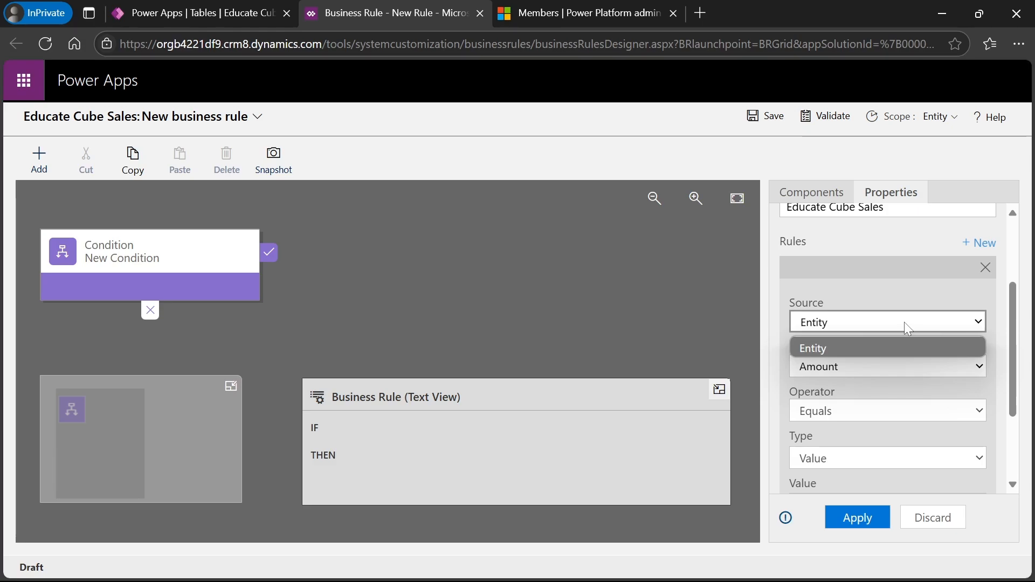
{"action": "left_click", "coordinate": [905, 322]}
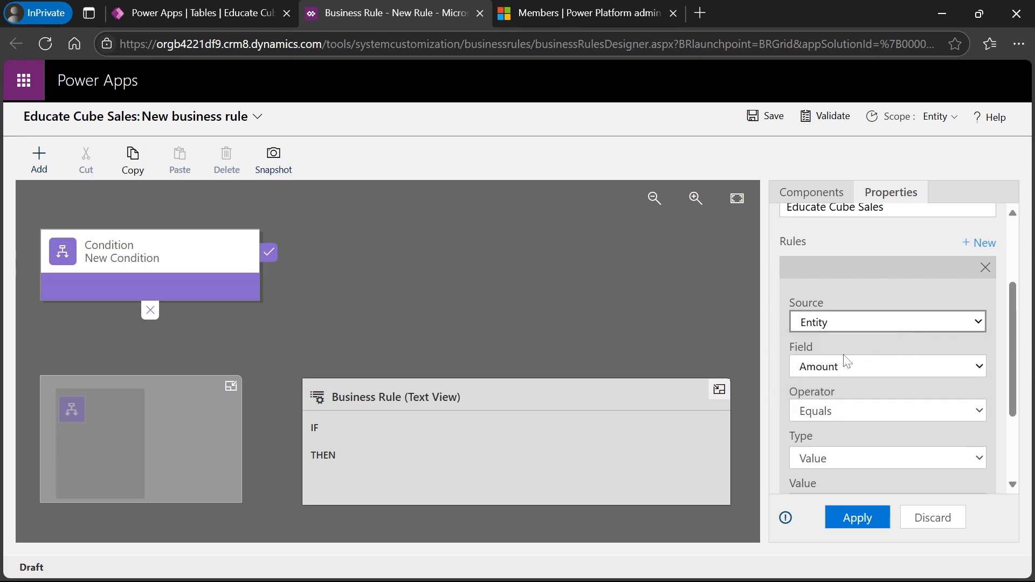
{"action": "left_click", "coordinate": [899, 370]}
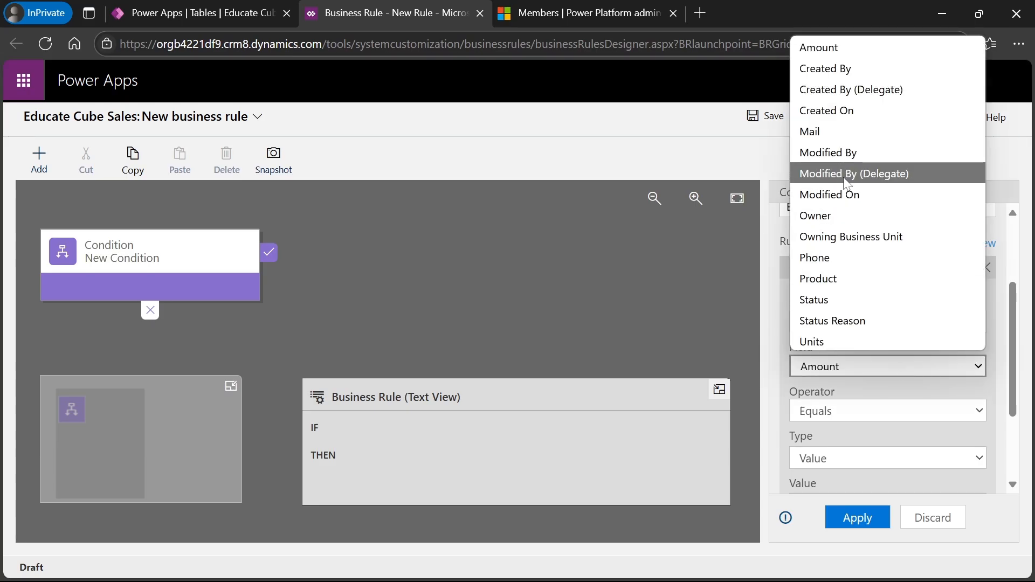
{"action": "left_click", "coordinate": [834, 132]}
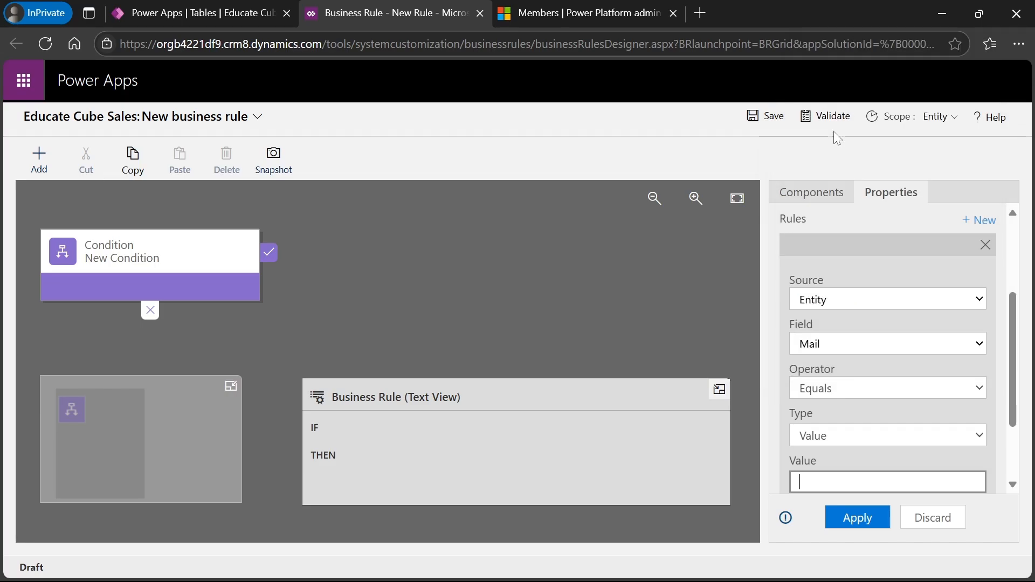
{"action": "left_click", "coordinate": [1013, 485]}
{"action": "left_click", "coordinate": [932, 357]}
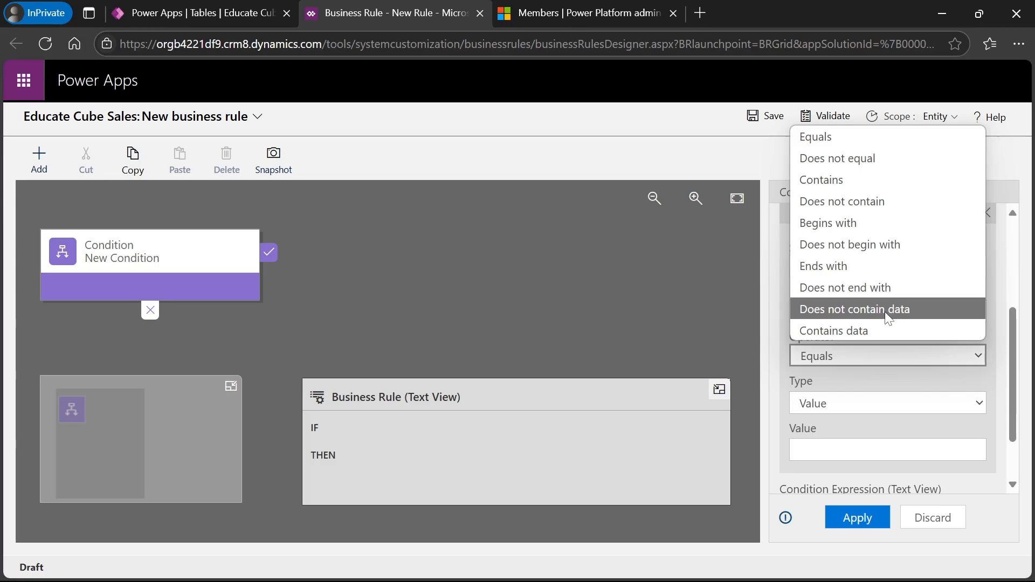
{"action": "left_click", "coordinate": [860, 315]}
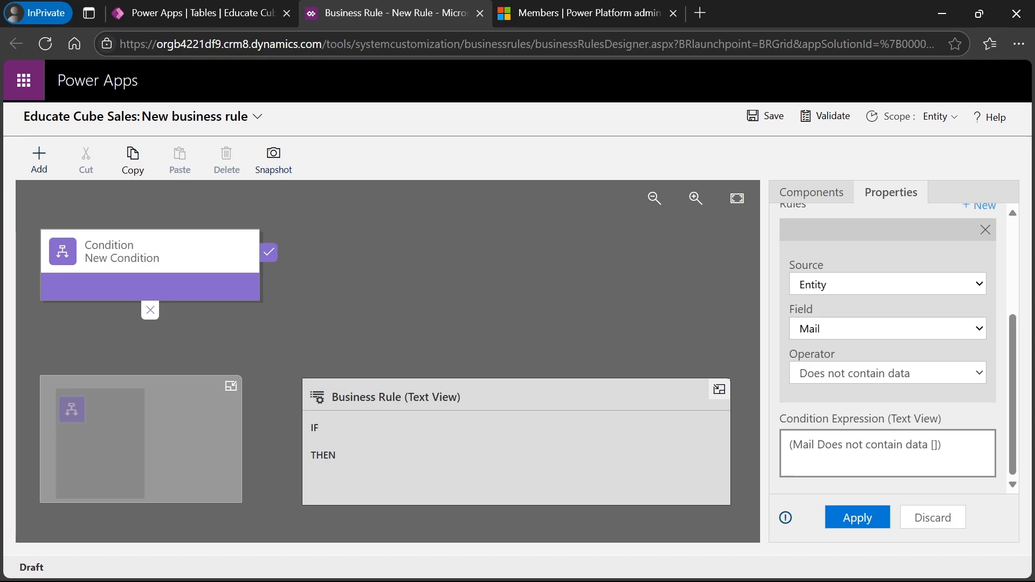
{"action": "left_click", "coordinate": [856, 519]}
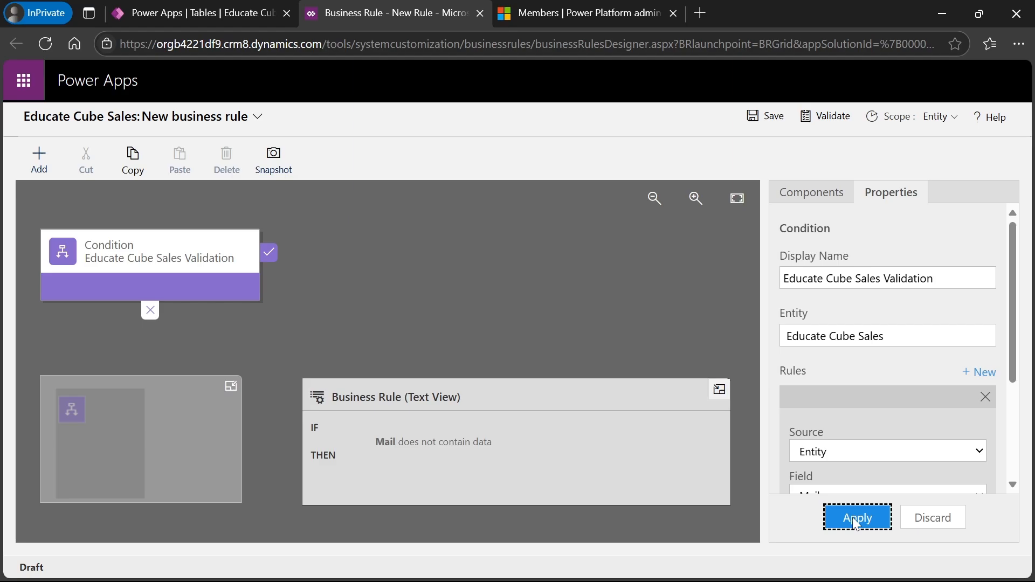
{"action": "left_click", "coordinate": [1013, 485]}
- Attach a Show Error Message action to the condition's true branch
{"action": "scroll", "coordinate": [1013, 484], "scroll_direction": "down", "scroll_amount": 3}
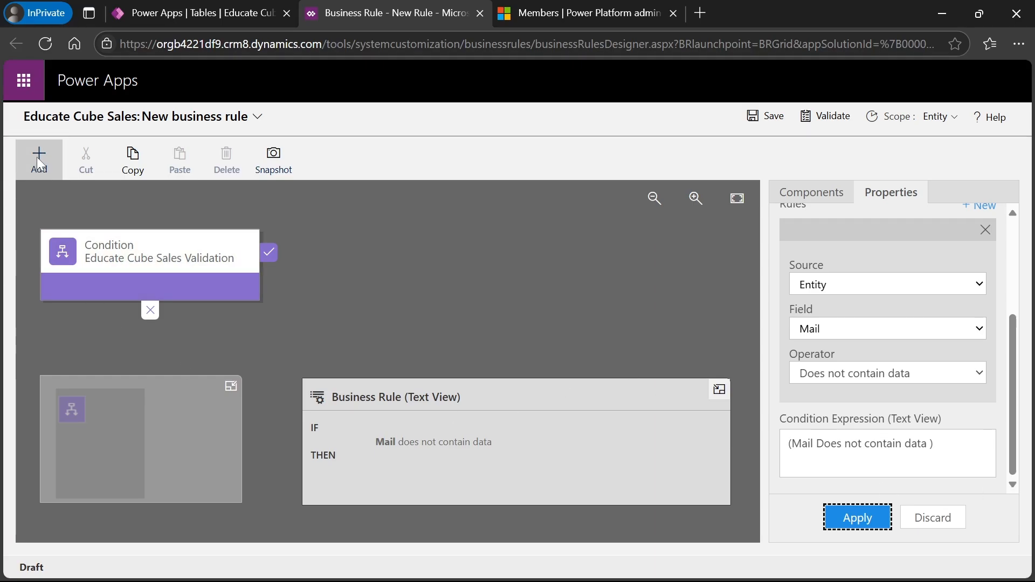
{"action": "left_click", "coordinate": [165, 254]}
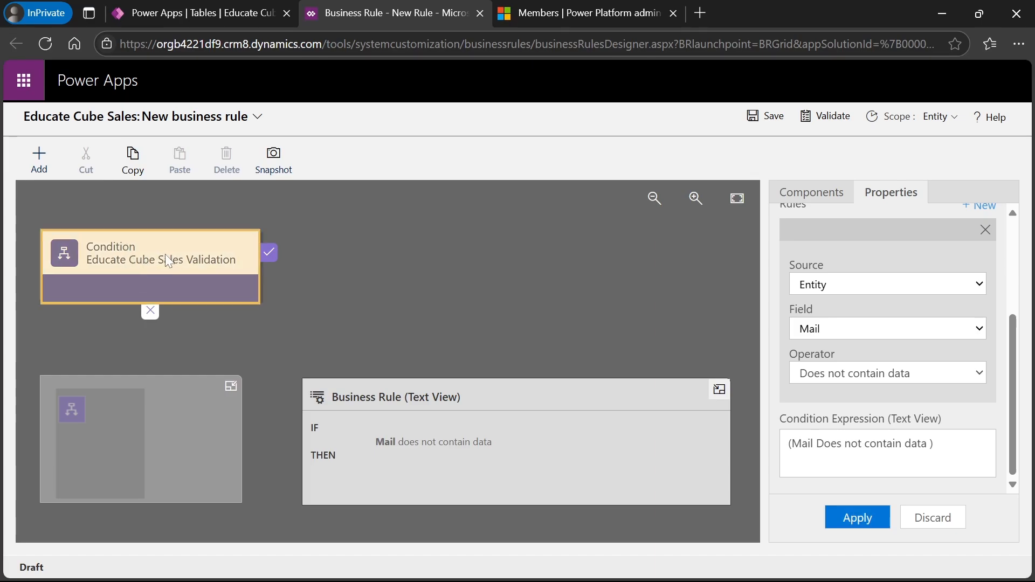
{"action": "left_click", "coordinate": [42, 160]}
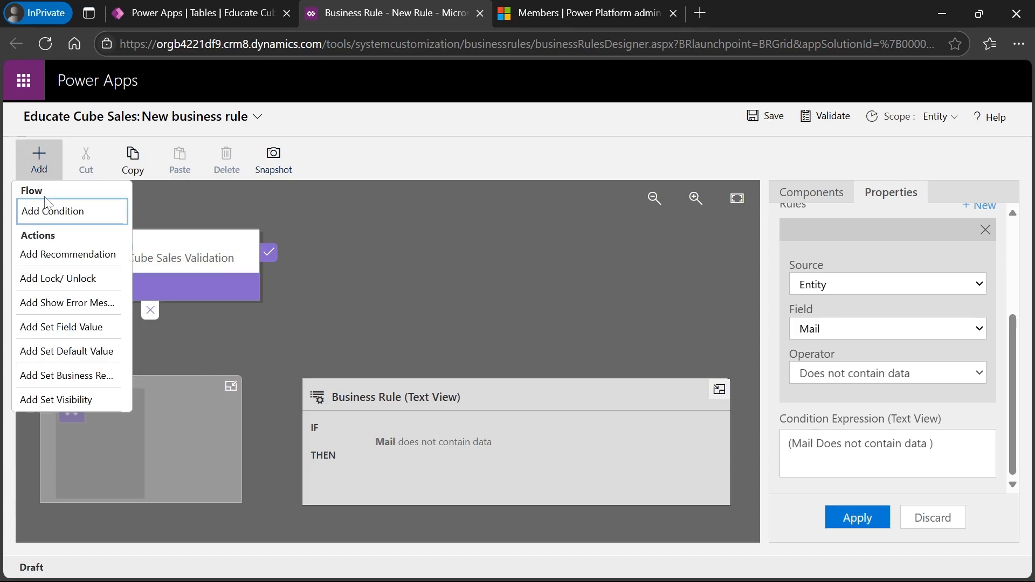
{"action": "left_click", "coordinate": [47, 305]}
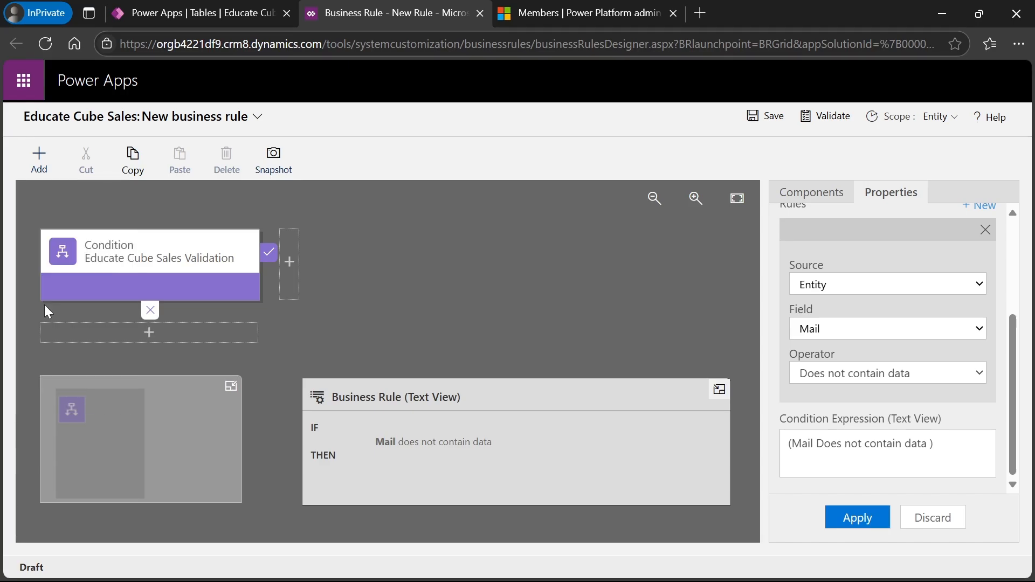
{"action": "left_click", "coordinate": [289, 264]}
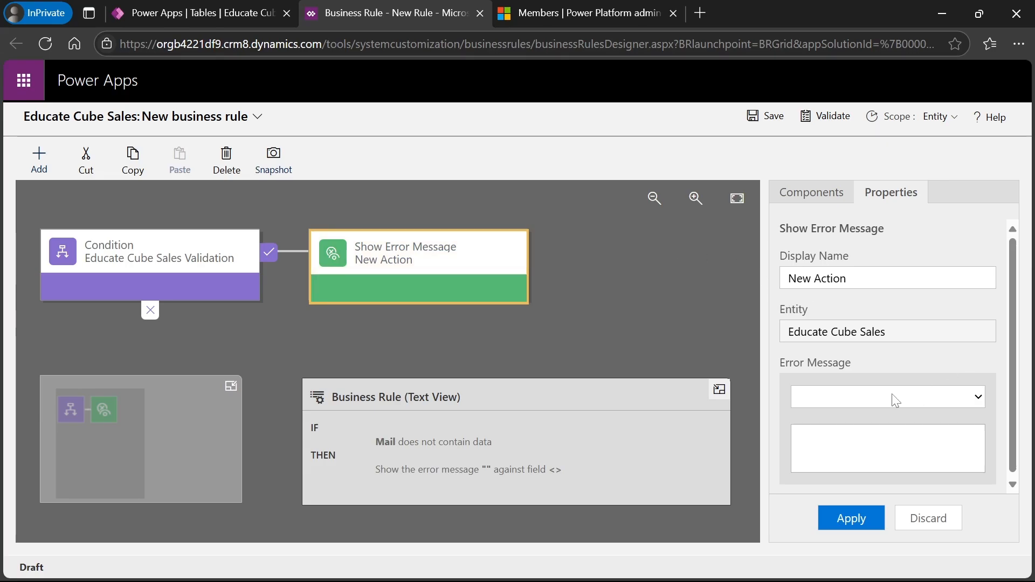
- Target the error message at the Mail field
{"action": "left_click", "coordinate": [898, 402]}
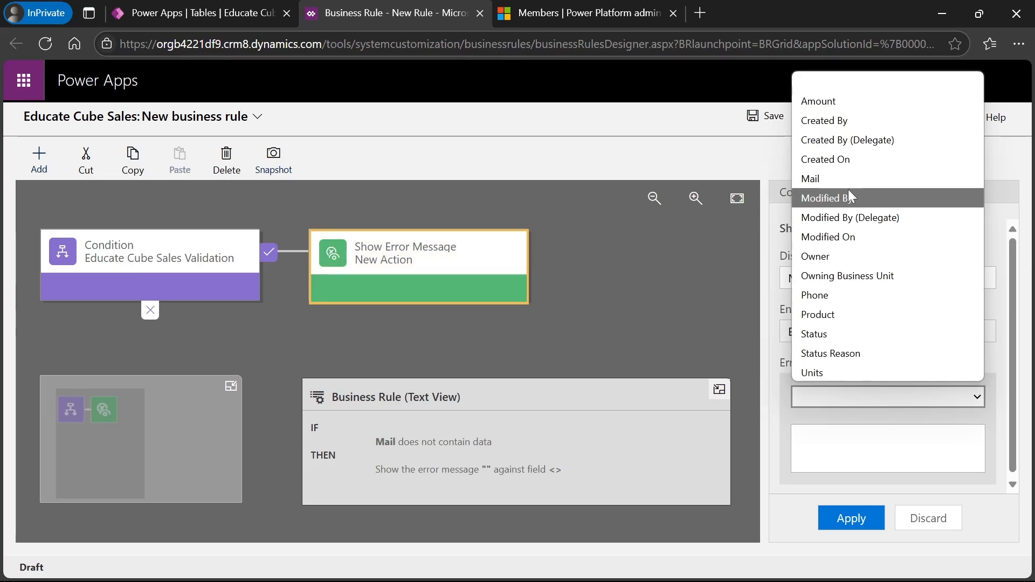
{"action": "left_click", "coordinate": [895, 415]}
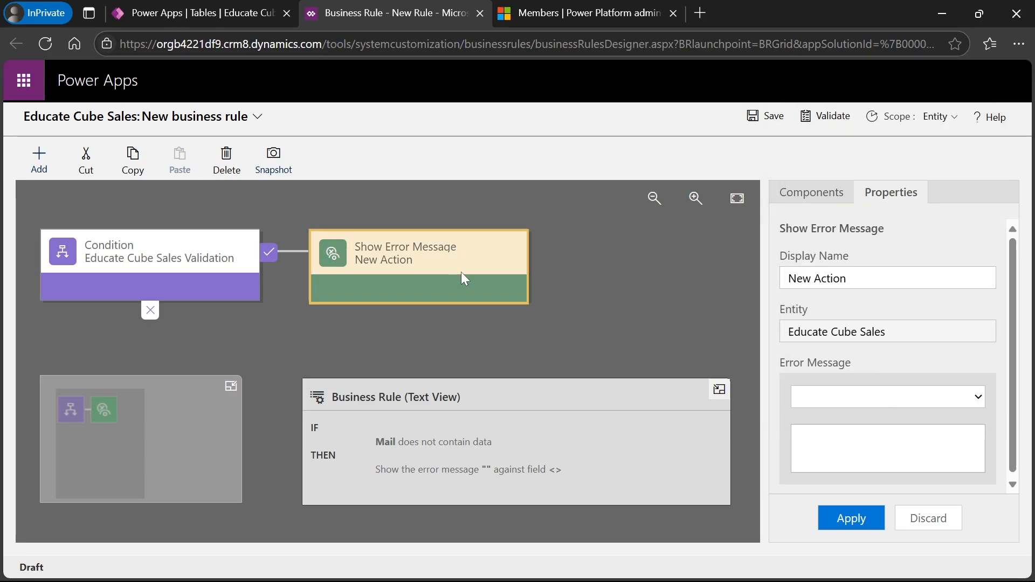
{"action": "left_click", "coordinate": [1013, 486]}
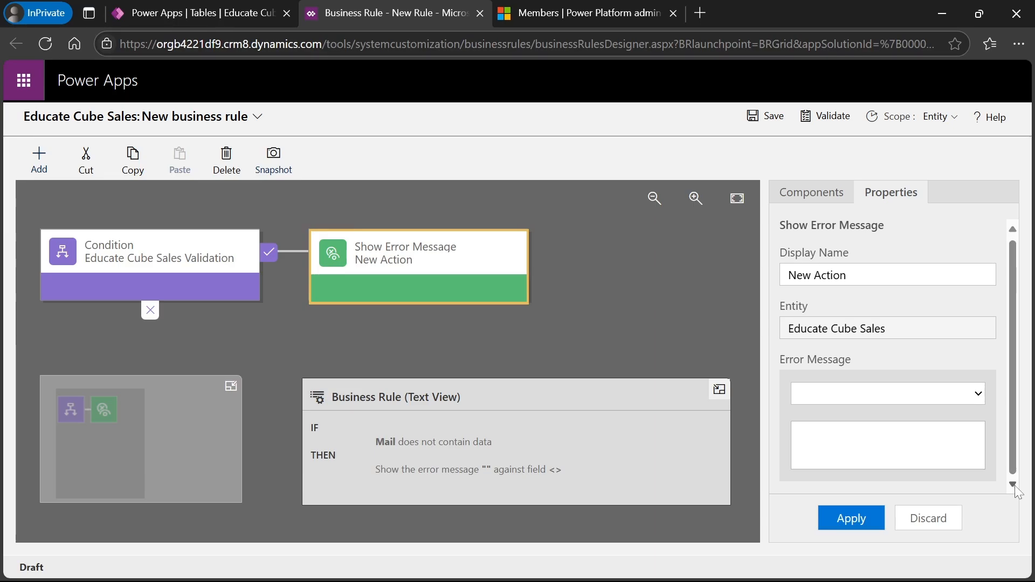
{"action": "left_click", "coordinate": [908, 396]}
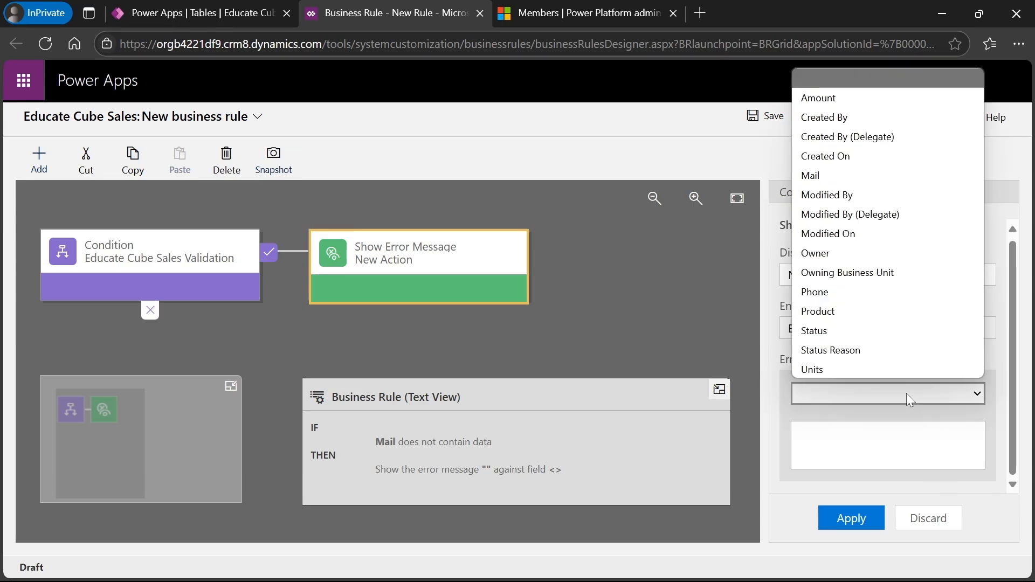
{"action": "left_click", "coordinate": [855, 177]}
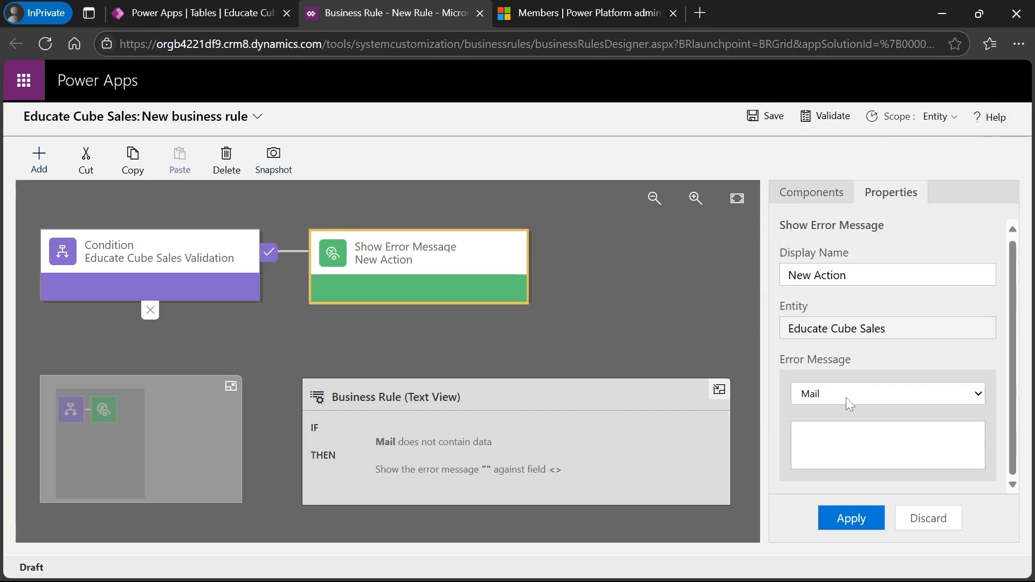
{"action": "left_click", "coordinate": [831, 394]}
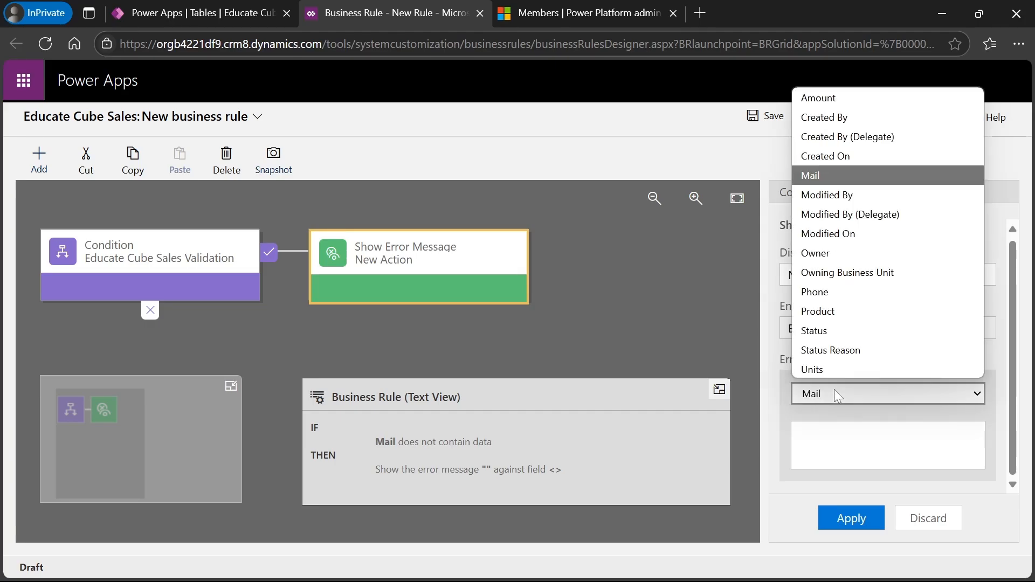
{"action": "left_click", "coordinate": [833, 393]}
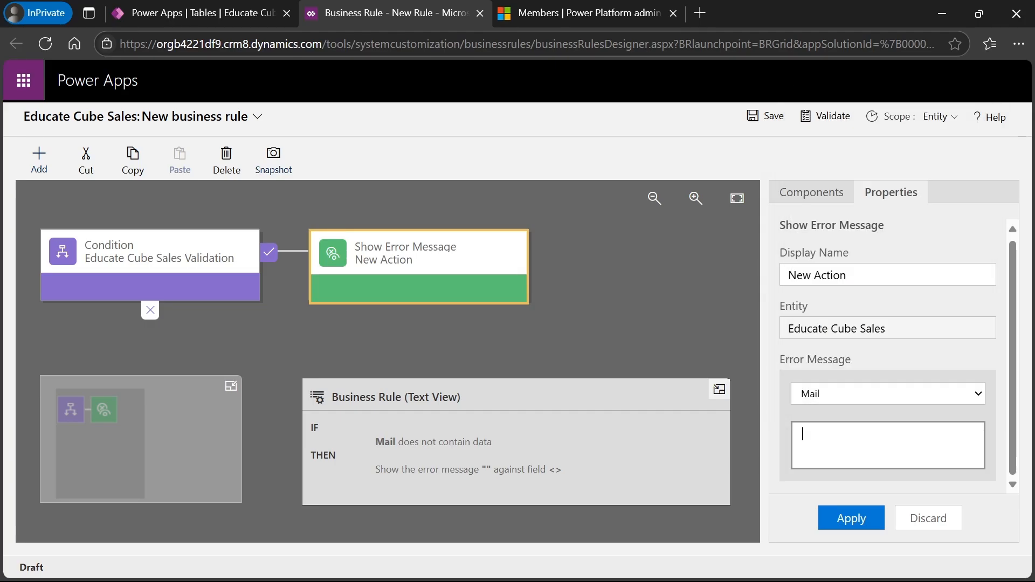
{"action": "left_click", "coordinate": [883, 394]}
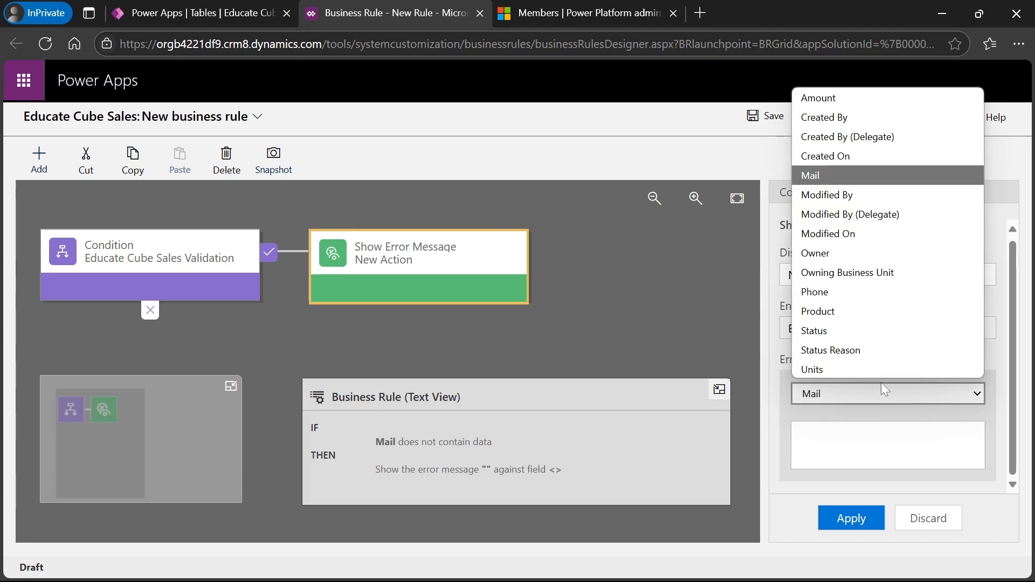
- Enter the message 'Please Enter Mail ID' and apply it to the action
{"action": "left_click", "coordinate": [863, 445]}
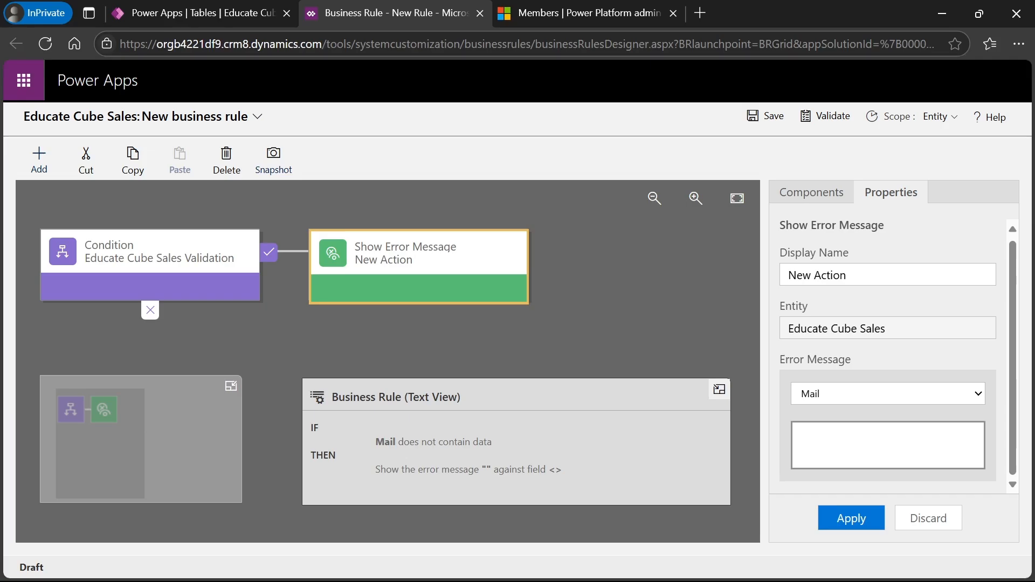
{"action": "left_click", "coordinate": [888, 328]}
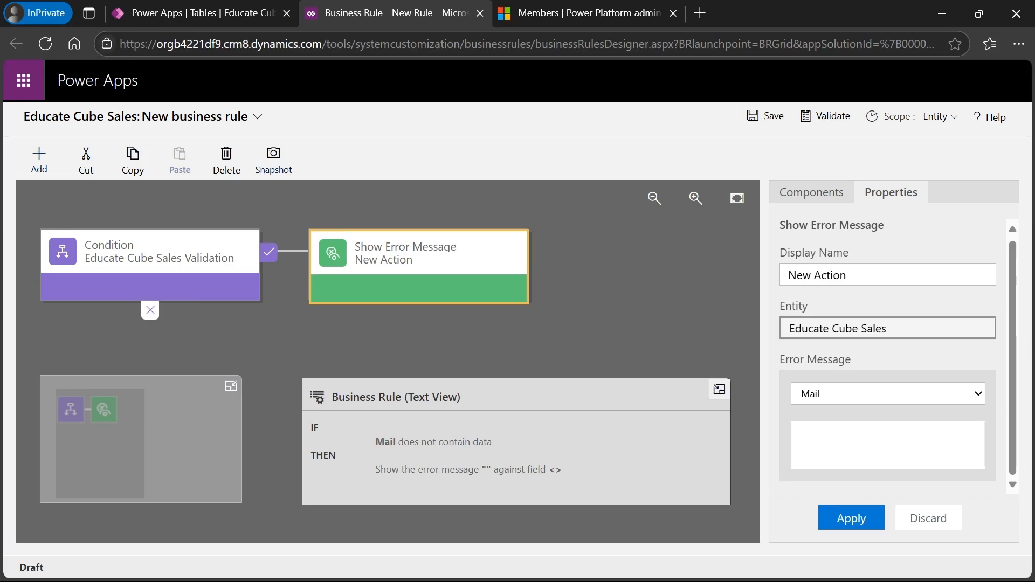
{"action": "left_click", "coordinate": [862, 445]}
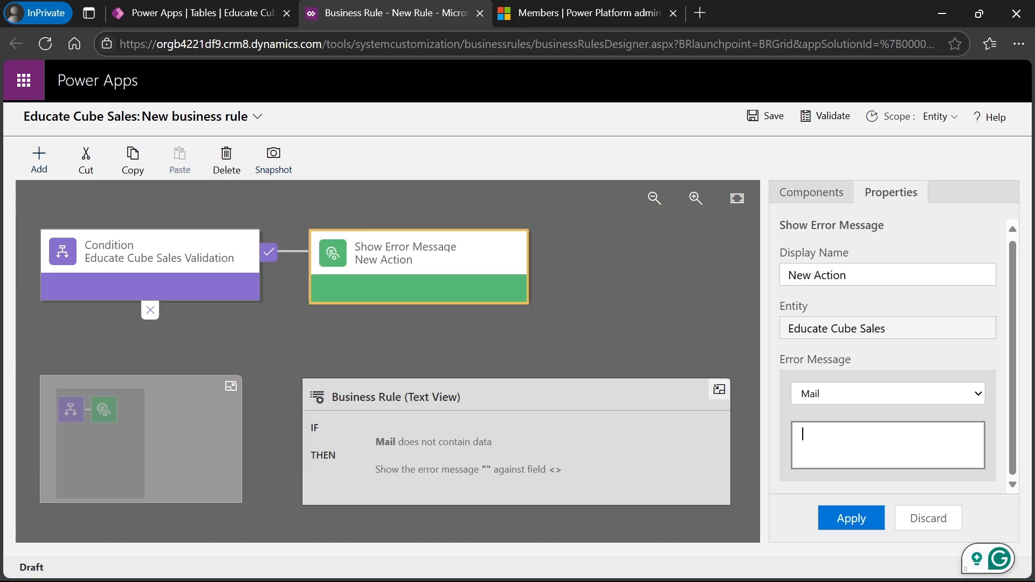
{"action": "type", "text": "Please E"}
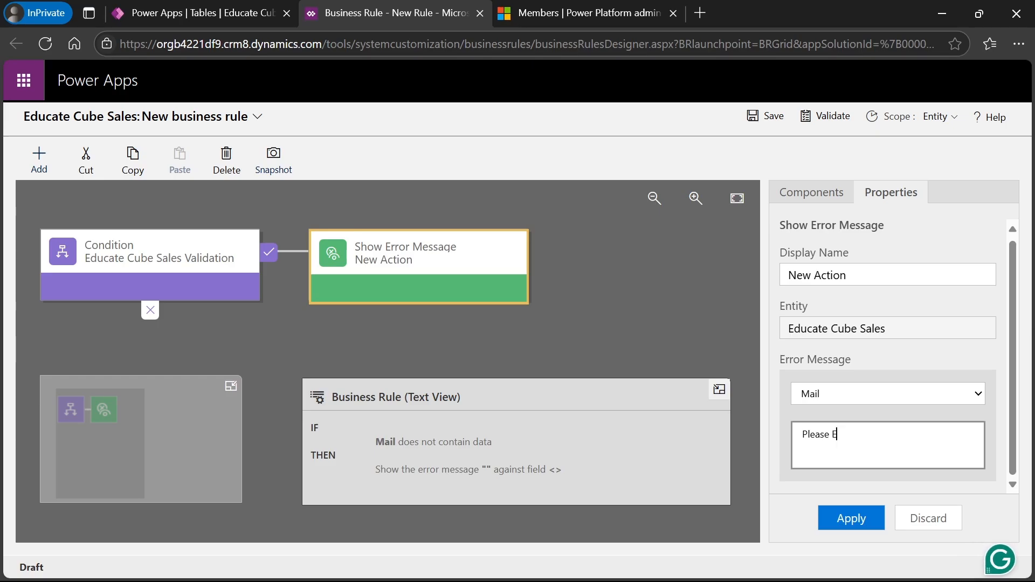
{"action": "type", "text": "nter Mail"}
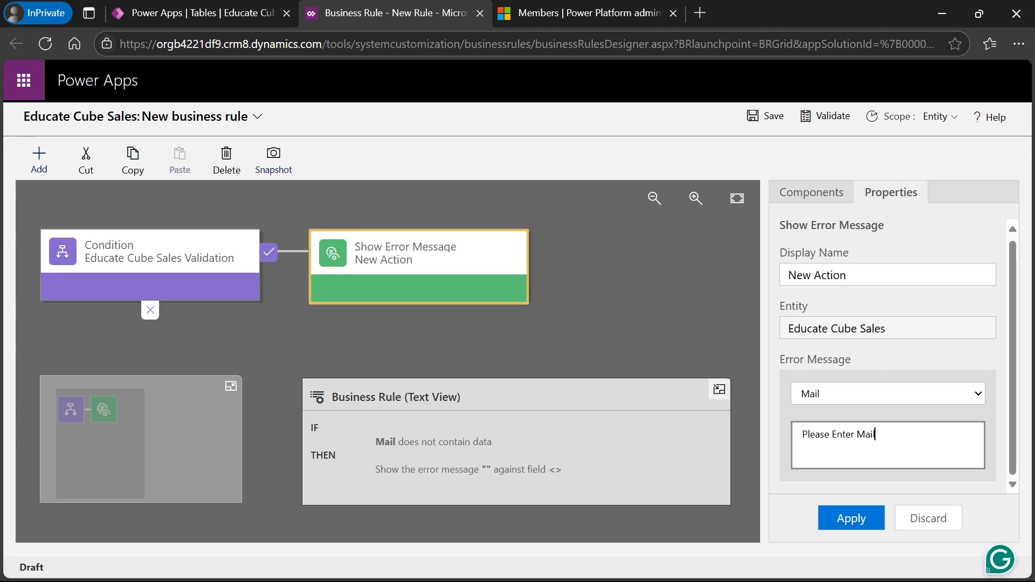
{"action": "key", "text": "Return"}
{"action": "key", "text": "BackSpace"}
{"action": "type", "text": "ID"}
{"action": "left_click", "coordinate": [851, 519]}
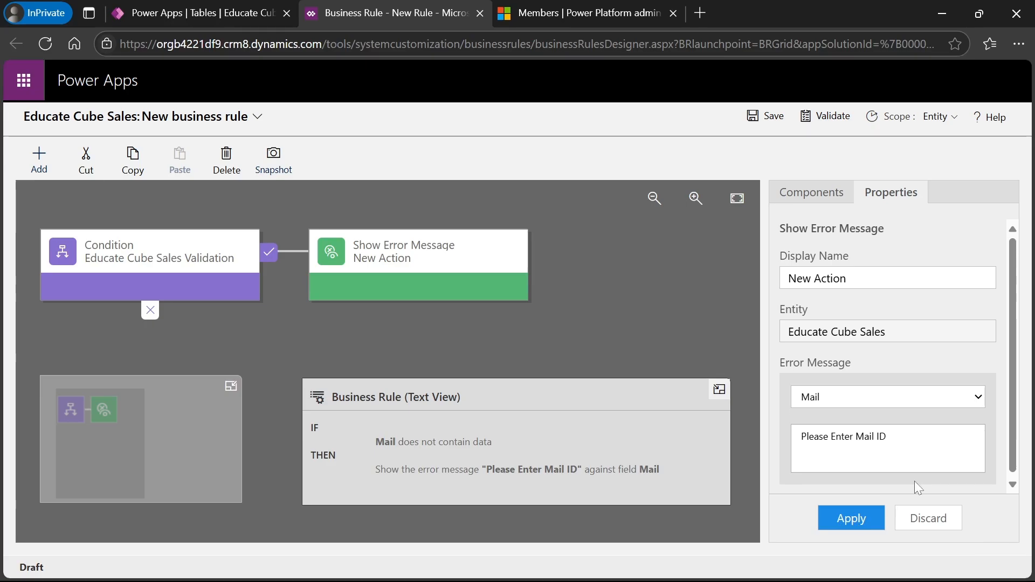
{"action": "left_click", "coordinate": [850, 519]}
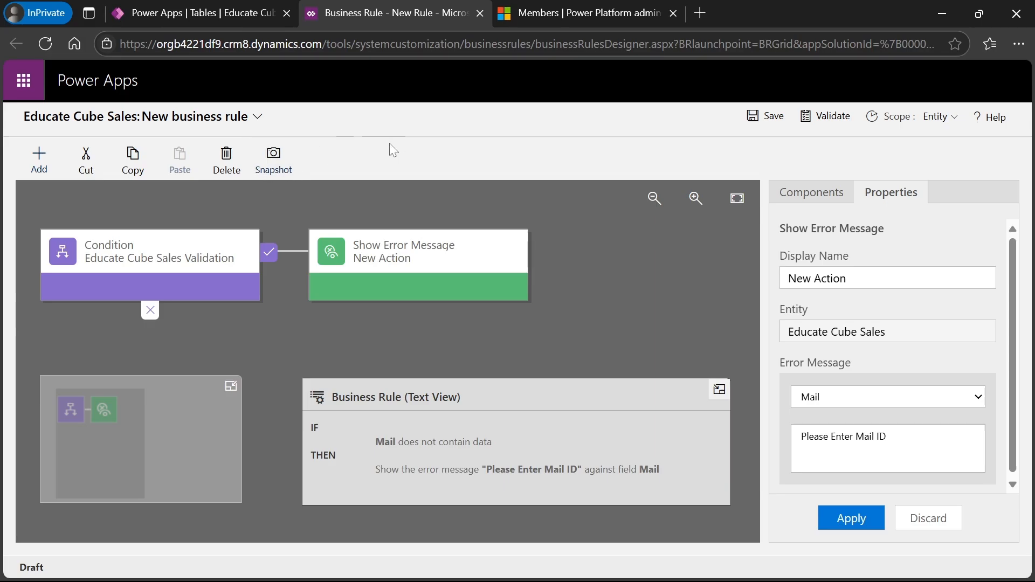
- Replace the default business rule name with 'Educate Cube Validation'
{"action": "left_click", "coordinate": [258, 120]}
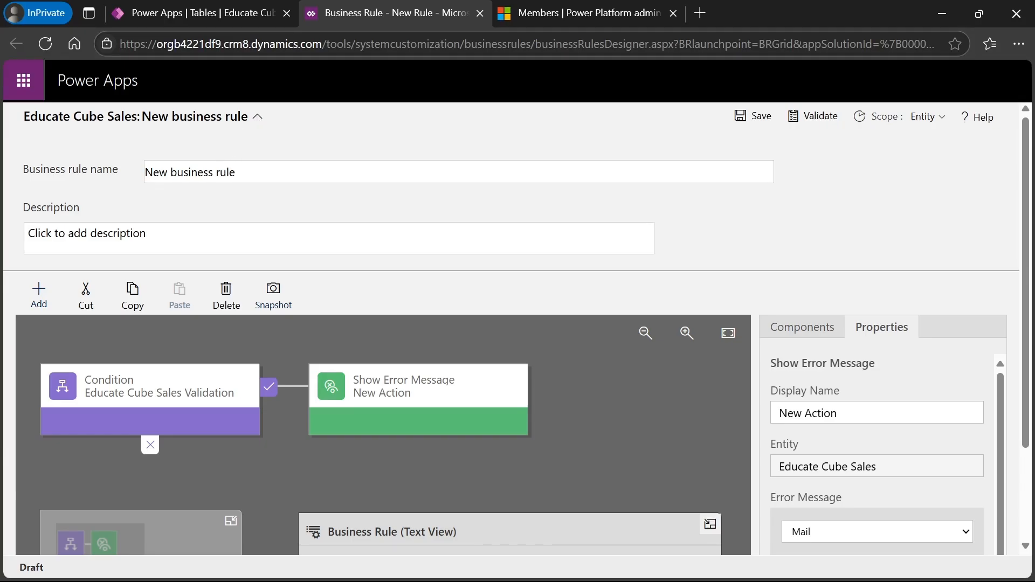
{"action": "key", "text": "ctrl+a"}
{"action": "key", "text": "BackSpace"}
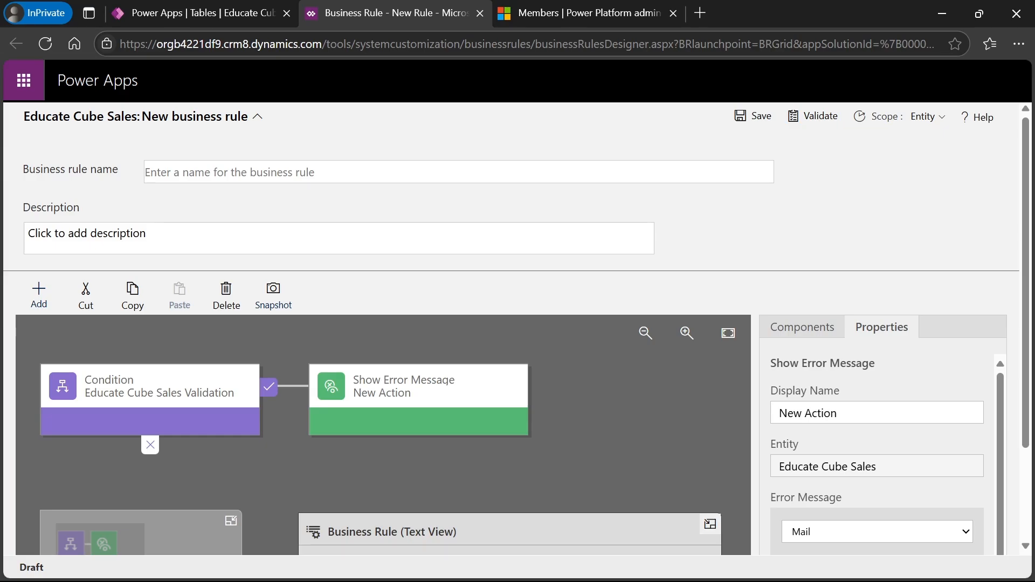
{"action": "type", "text": "Educate Cube"}
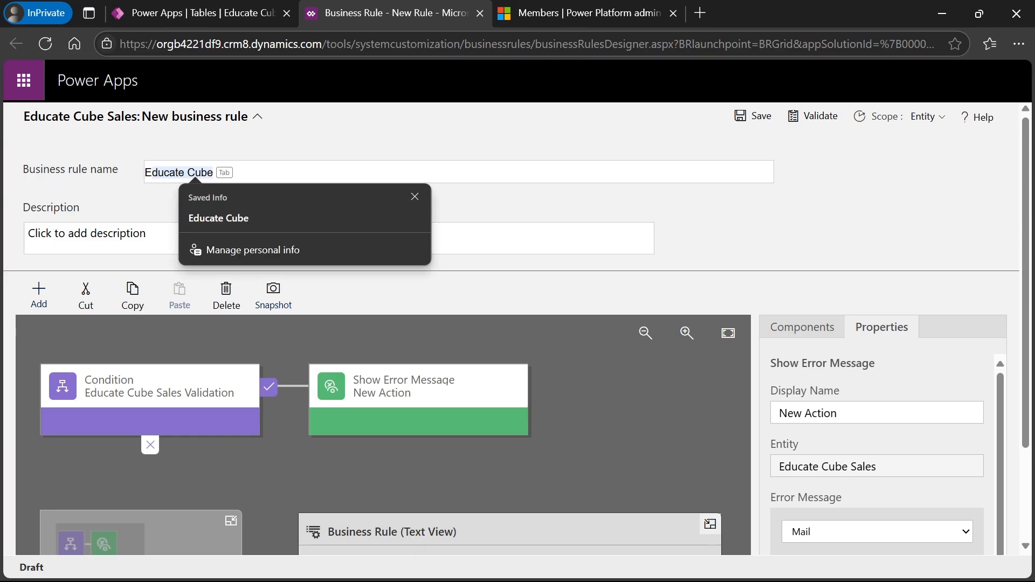
{"action": "key", "text": "Tab"}
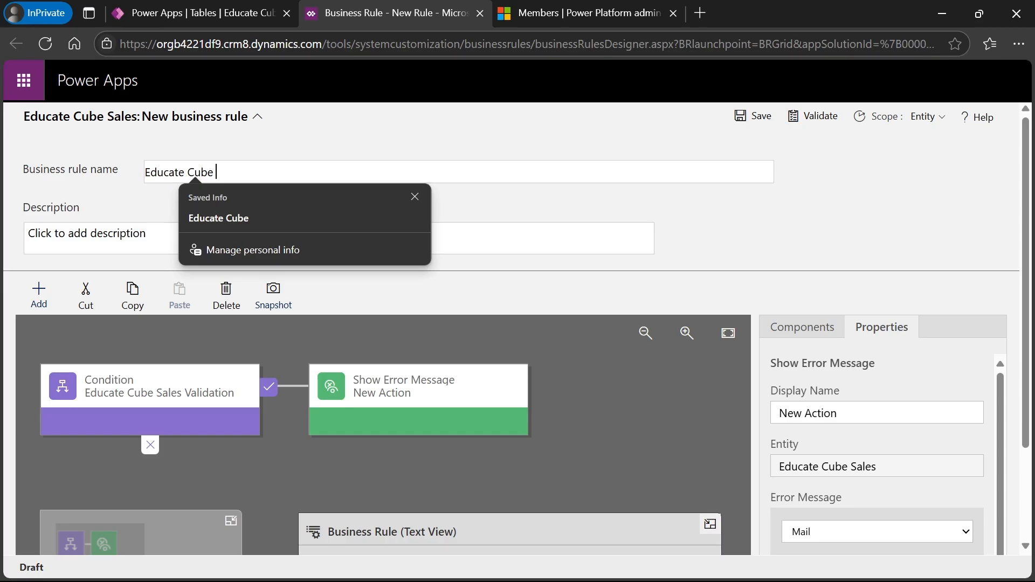
{"action": "type", "text": "Validation"}
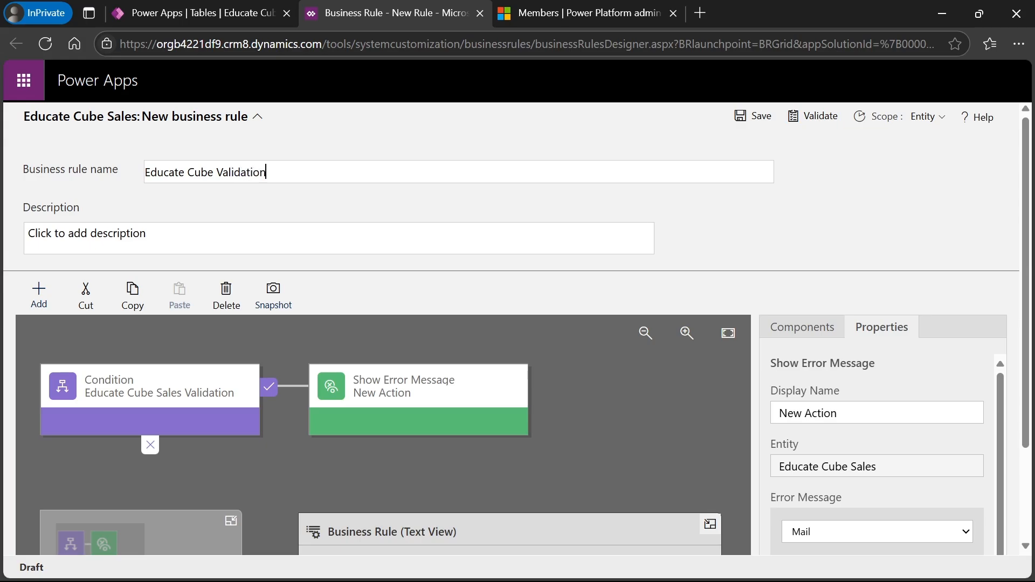
{"action": "left_click", "coordinate": [133, 233]}
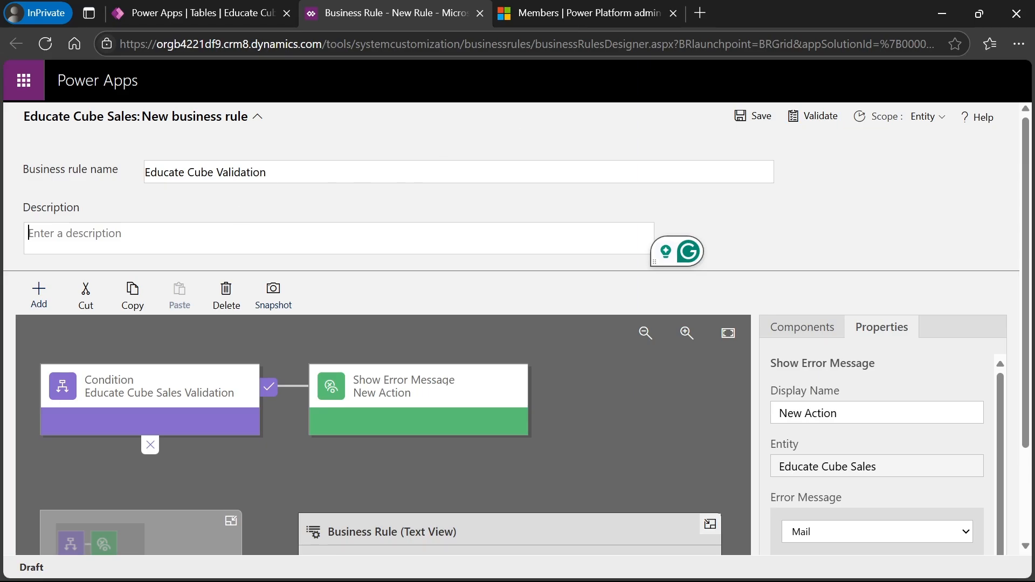
- Save the Educate Cube Validation rule and activate it, confirming the activation
{"action": "left_click", "coordinate": [761, 123]}
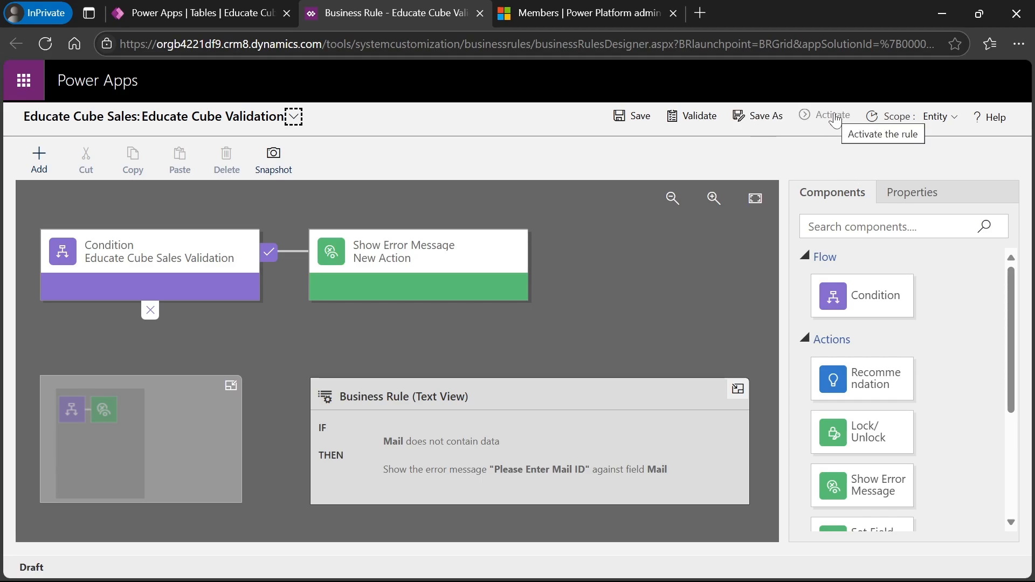
{"action": "left_click", "coordinate": [836, 118]}
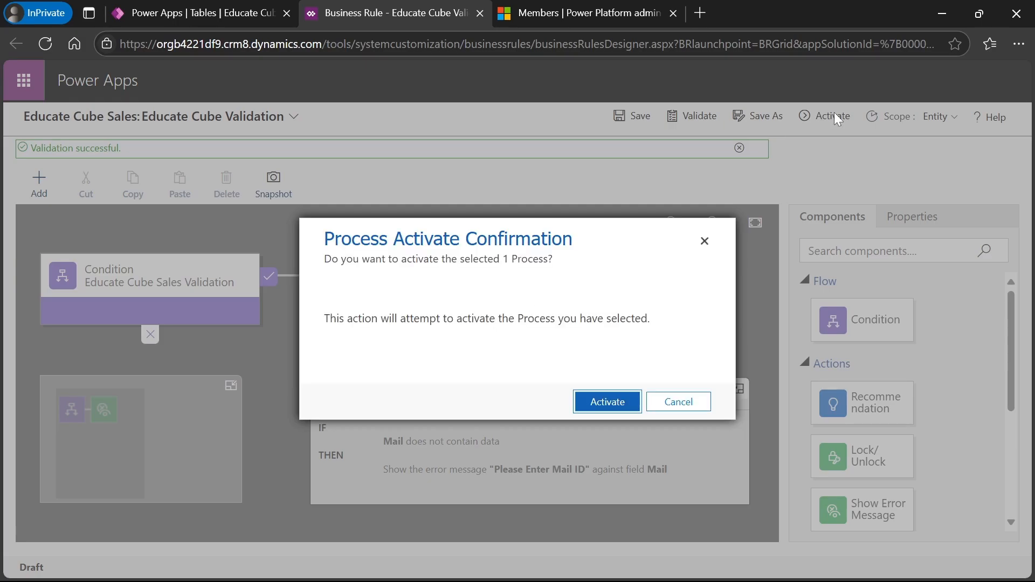
{"action": "left_click", "coordinate": [607, 403]}
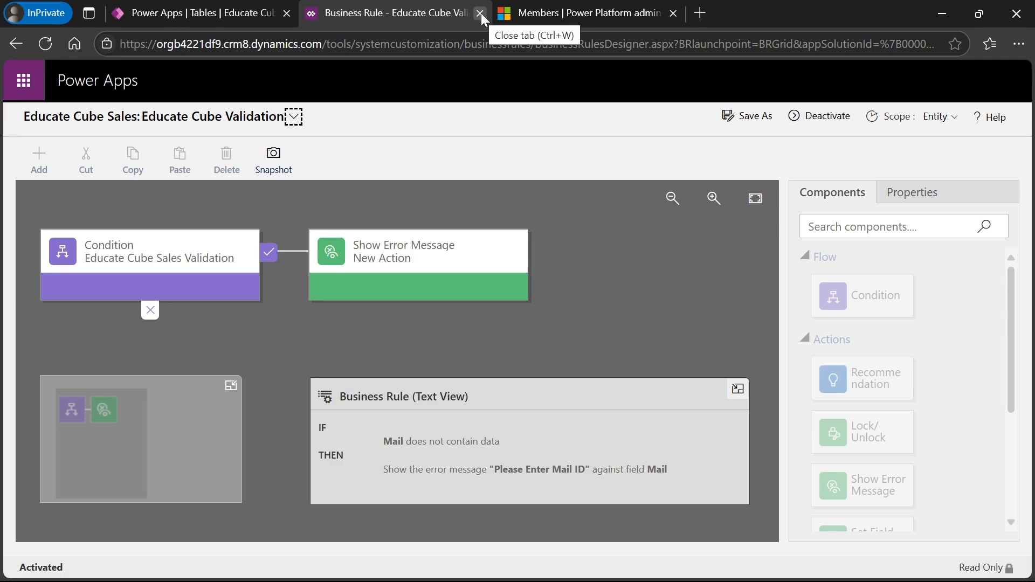
- Refresh the business rules list to confirm the rule is On, then go to Apps
{"action": "left_click", "coordinate": [164, 11]}
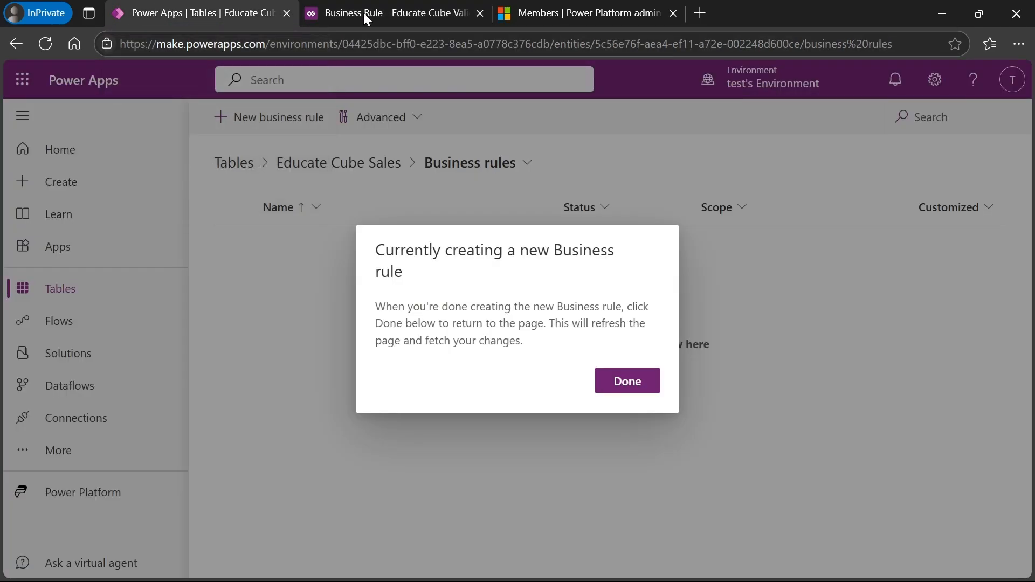
{"action": "left_click", "coordinate": [630, 384]}
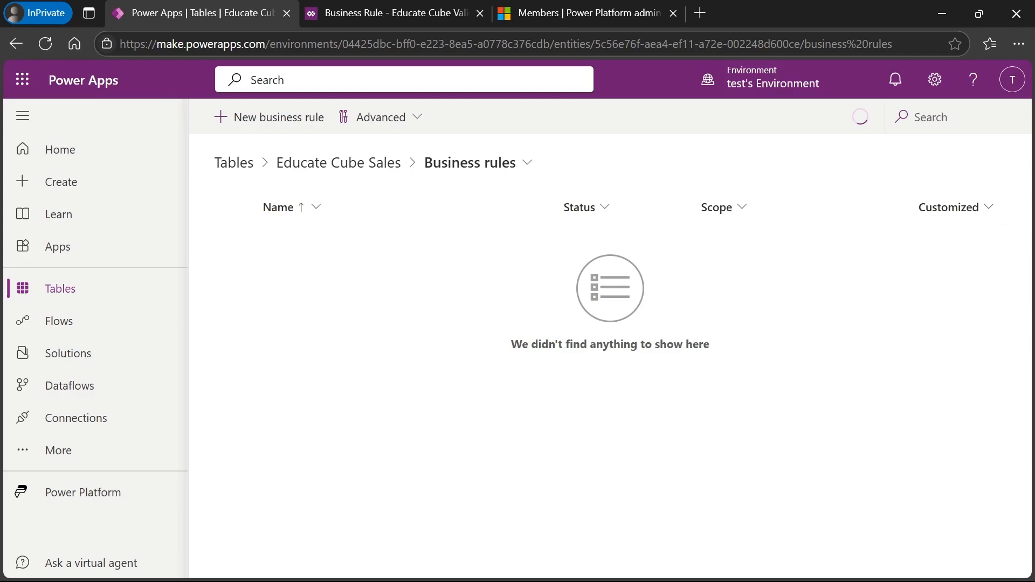
{"action": "left_click", "coordinate": [36, 49]}
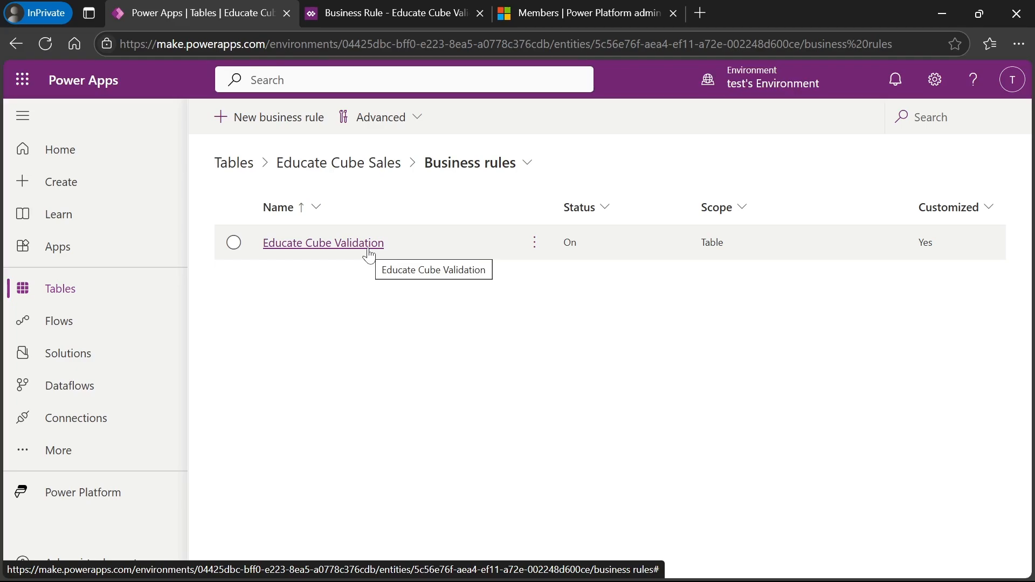
{"action": "left_click", "coordinate": [56, 261]}
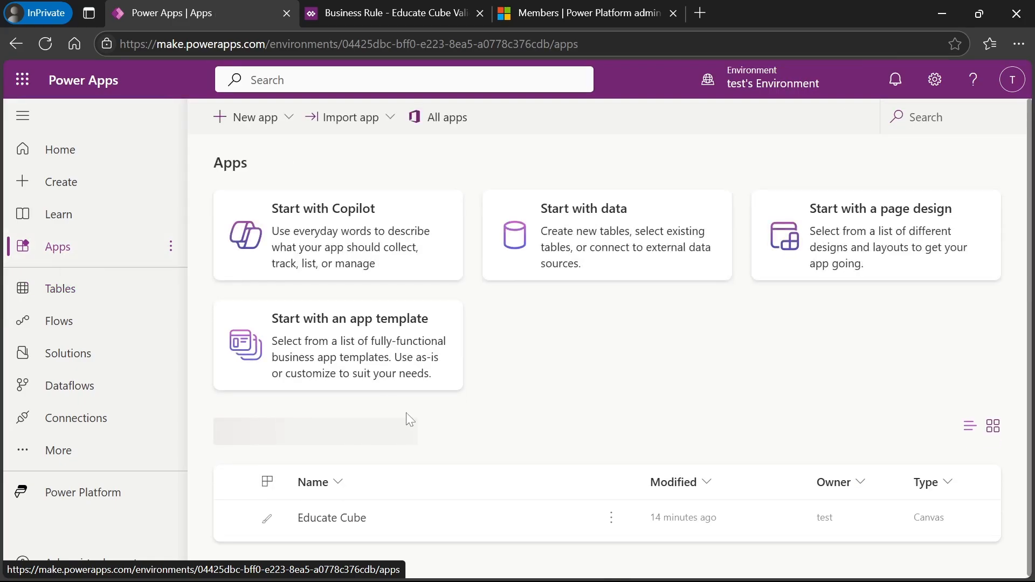
- Launch the Educate Cube app and start a new Sales record
{"action": "left_click", "coordinate": [586, 509]}
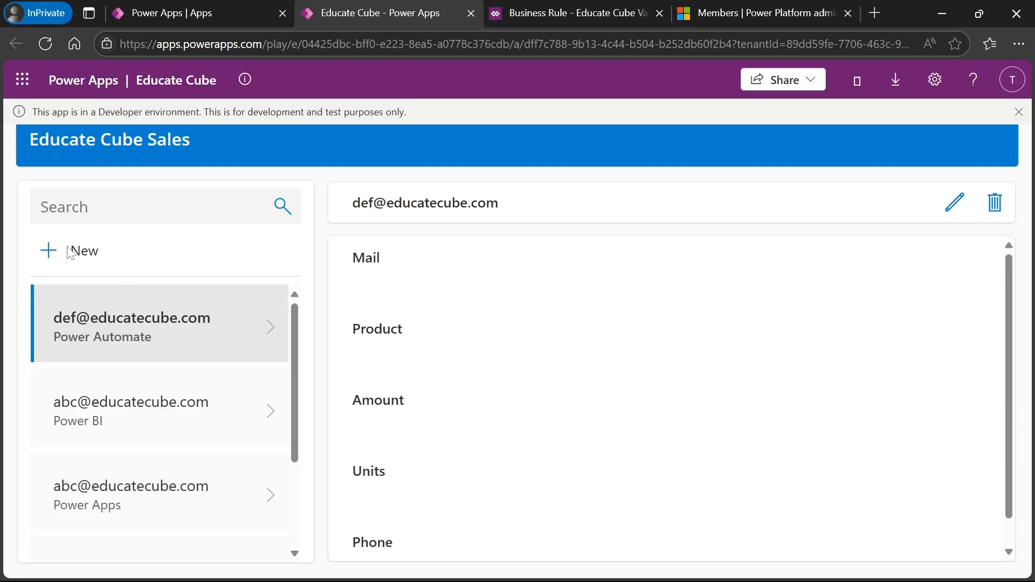
{"action": "left_click", "coordinate": [48, 252]}
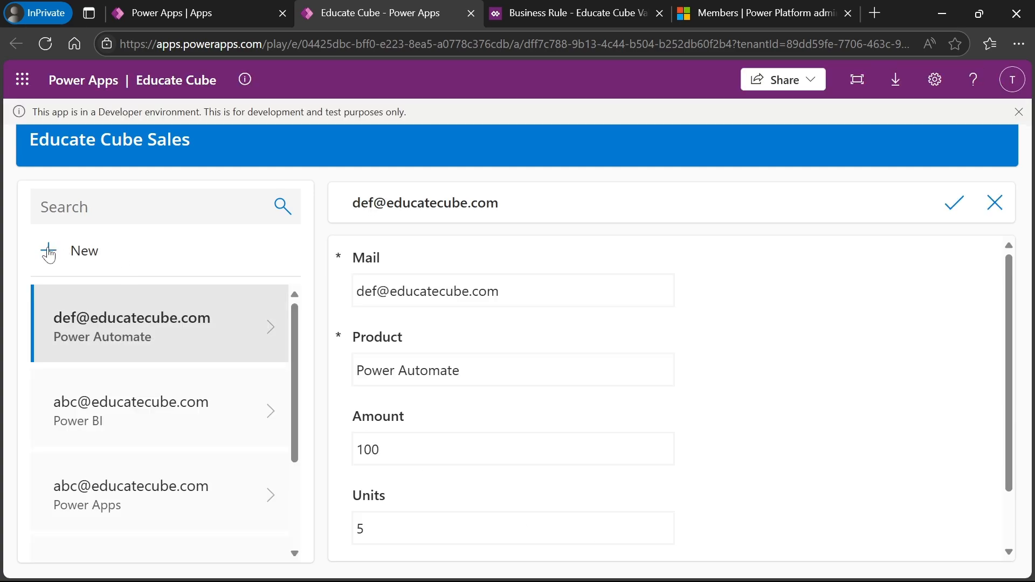
{"action": "left_click", "coordinate": [448, 291]}
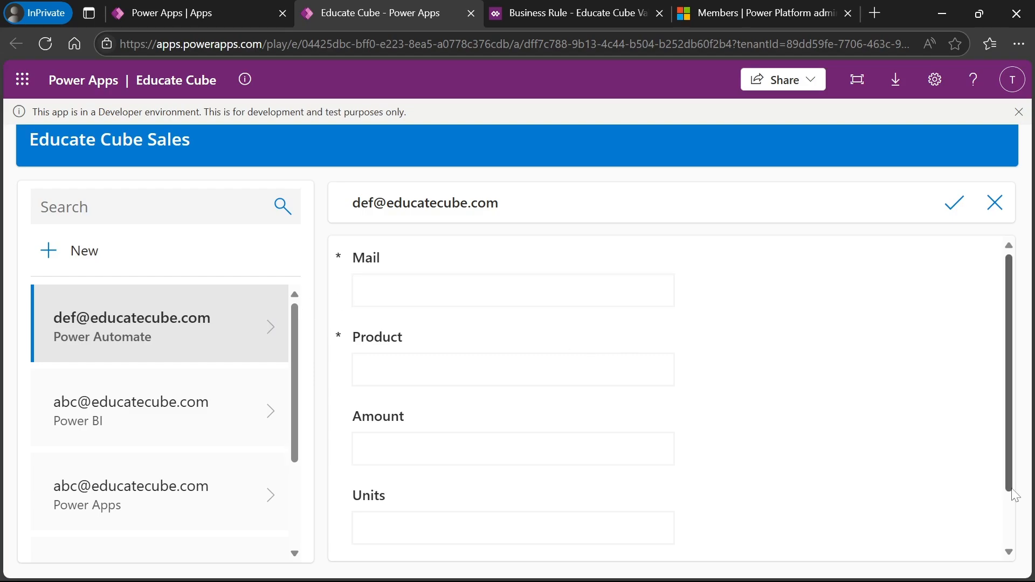
{"action": "left_click", "coordinate": [1012, 541]}
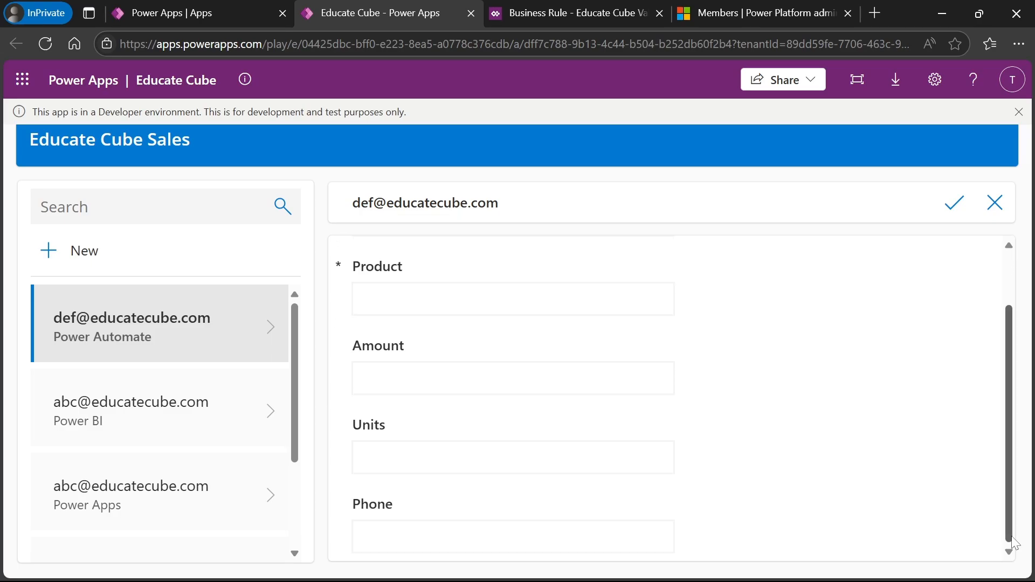
{"action": "left_click", "coordinate": [1012, 285]}
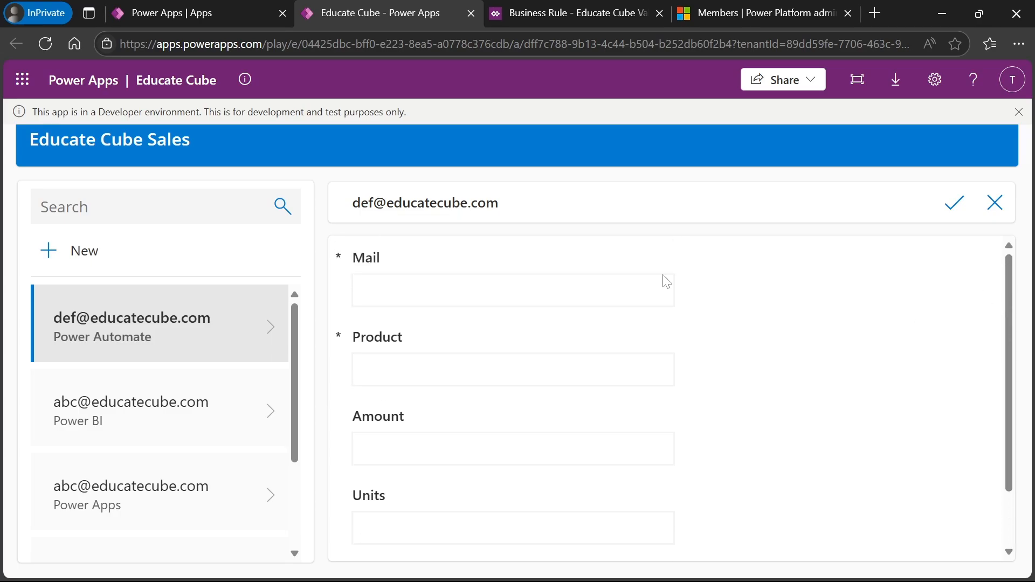
{"action": "left_click", "coordinate": [475, 296]}
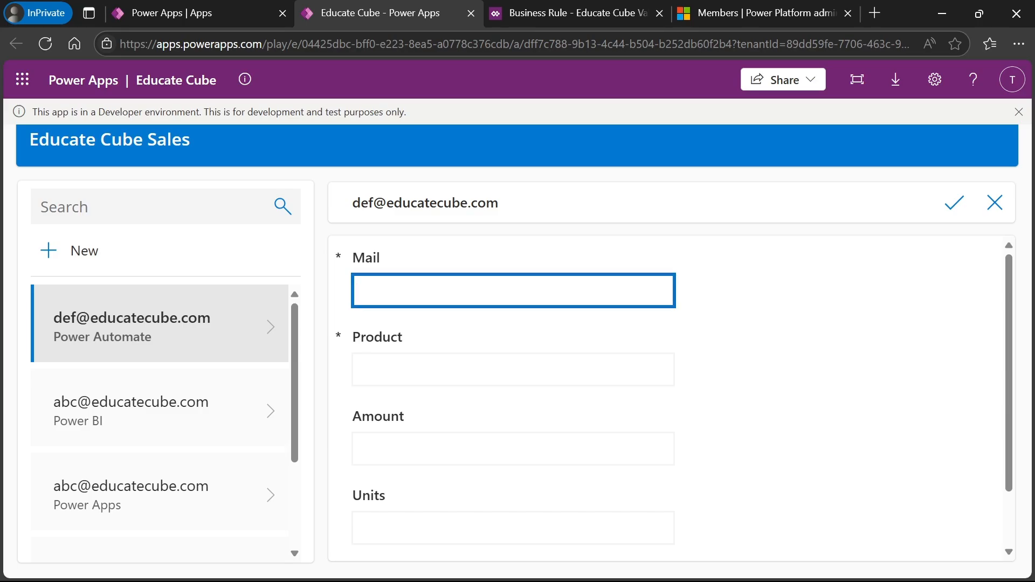
{"action": "left_click", "coordinate": [512, 369]}
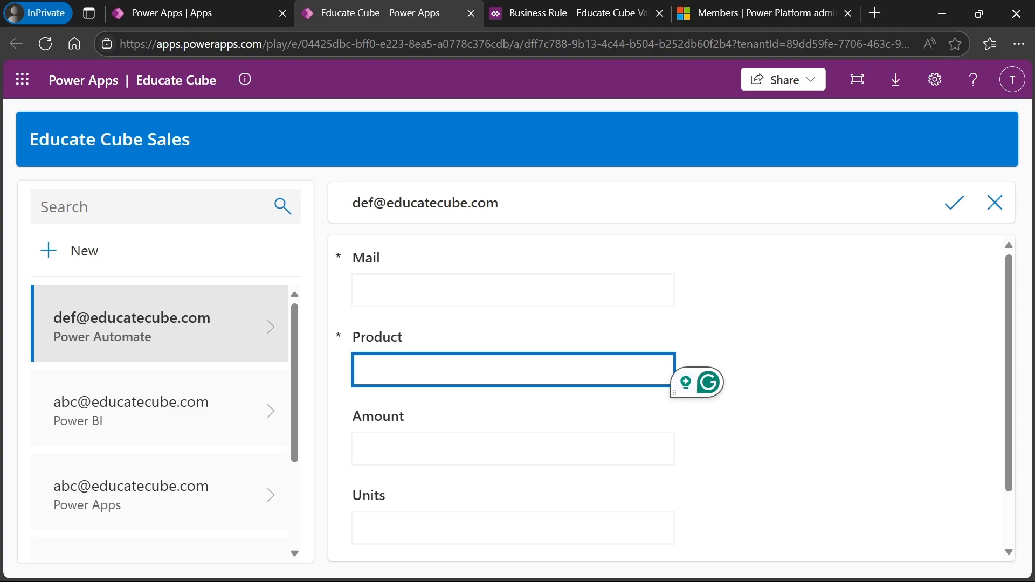
- Enter Product Excel, Amount 900, Units 1 and a phone number, then submit
{"action": "type", "text": "Excel"}
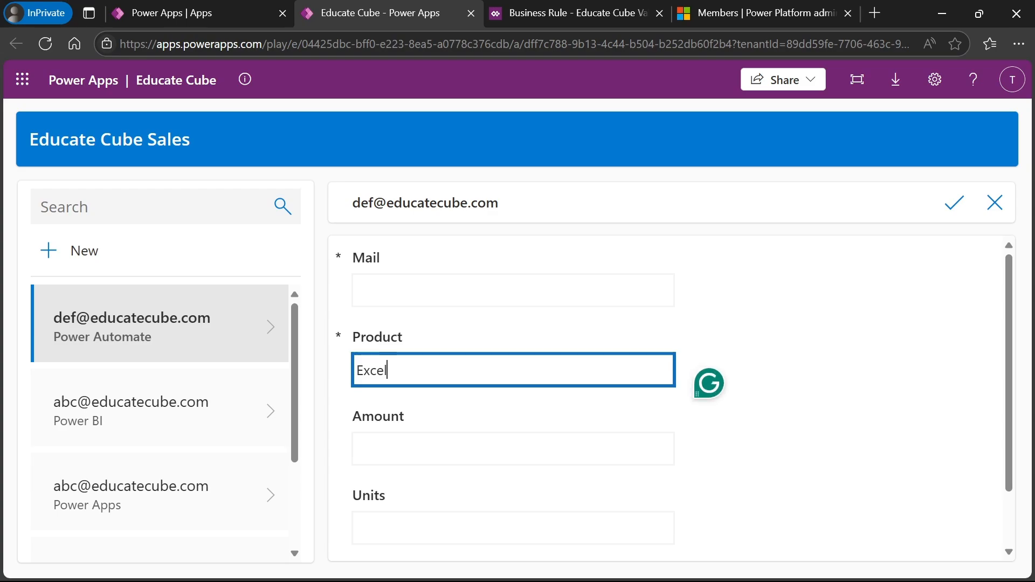
{"action": "key", "text": "Tab"}
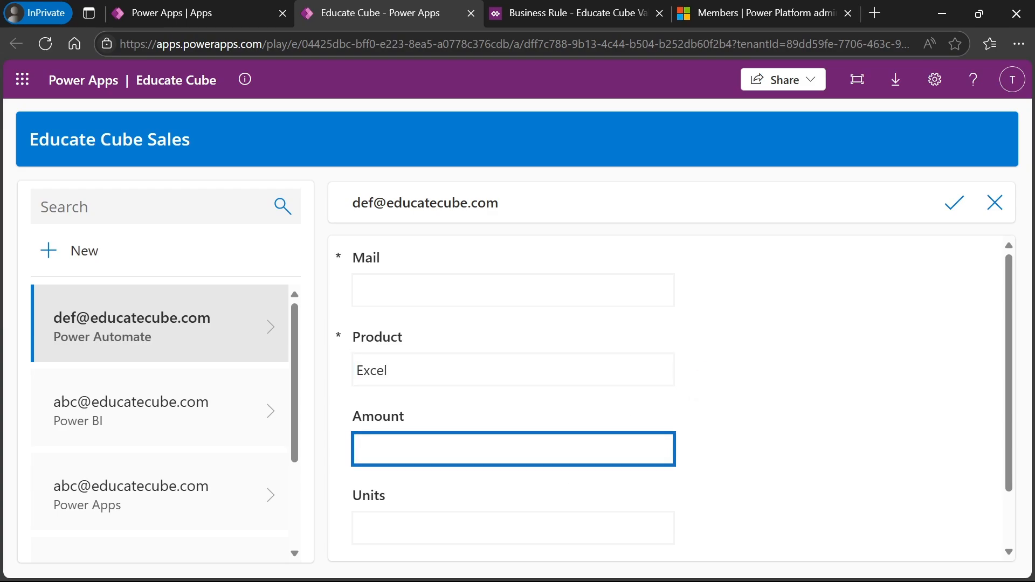
{"action": "type", "text": "900"}
{"action": "key", "text": "Tab"}
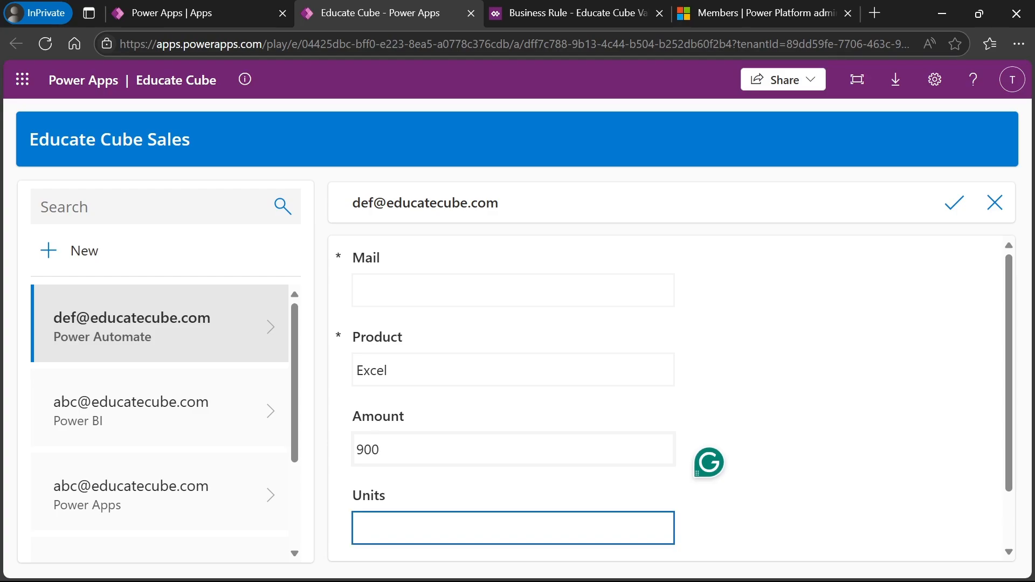
{"action": "type", "text": "1"}
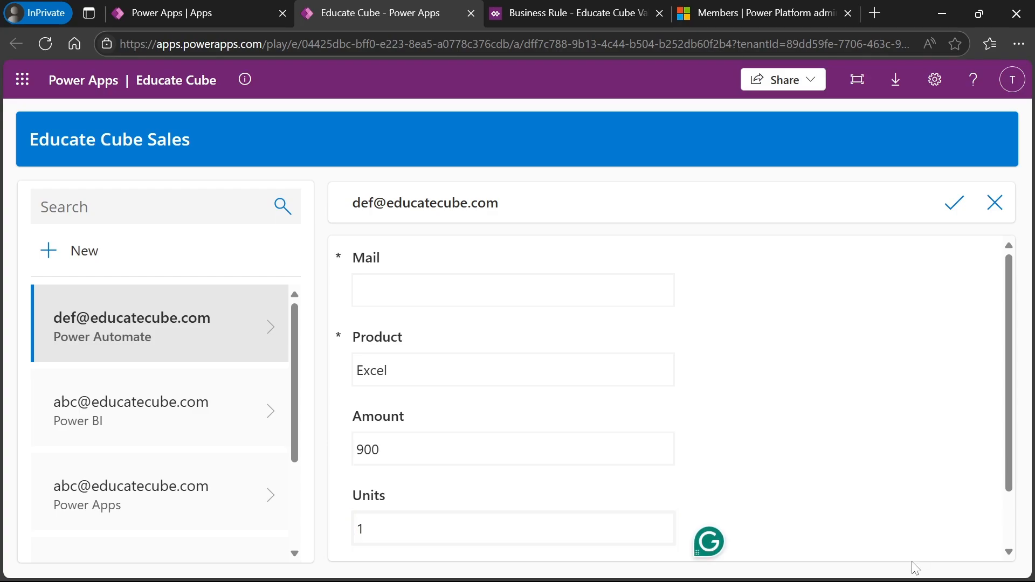
{"action": "scroll", "coordinate": [755, 539], "scroll_direction": "down", "scroll_amount": 2}
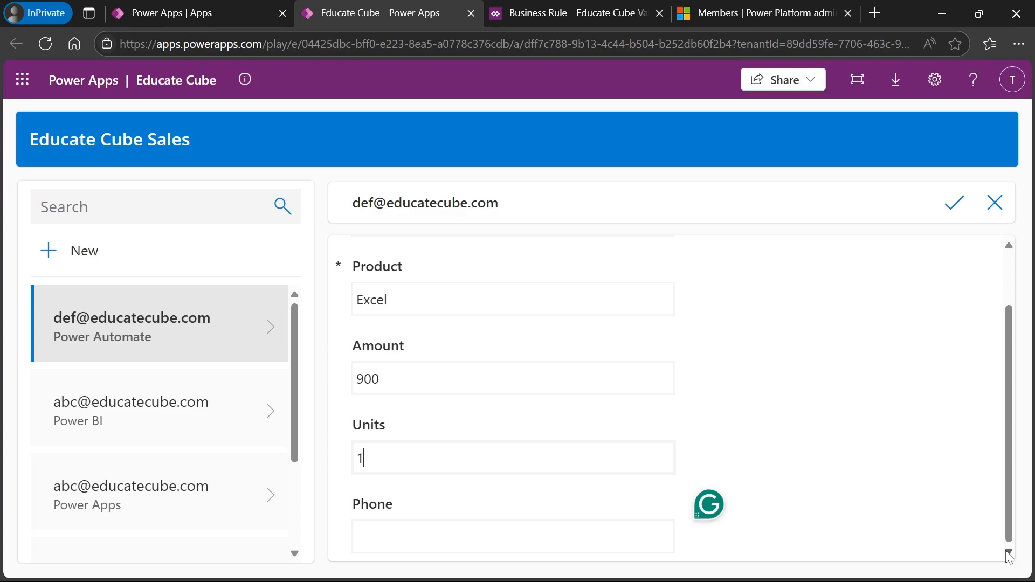
{"action": "left_click", "coordinate": [408, 534]}
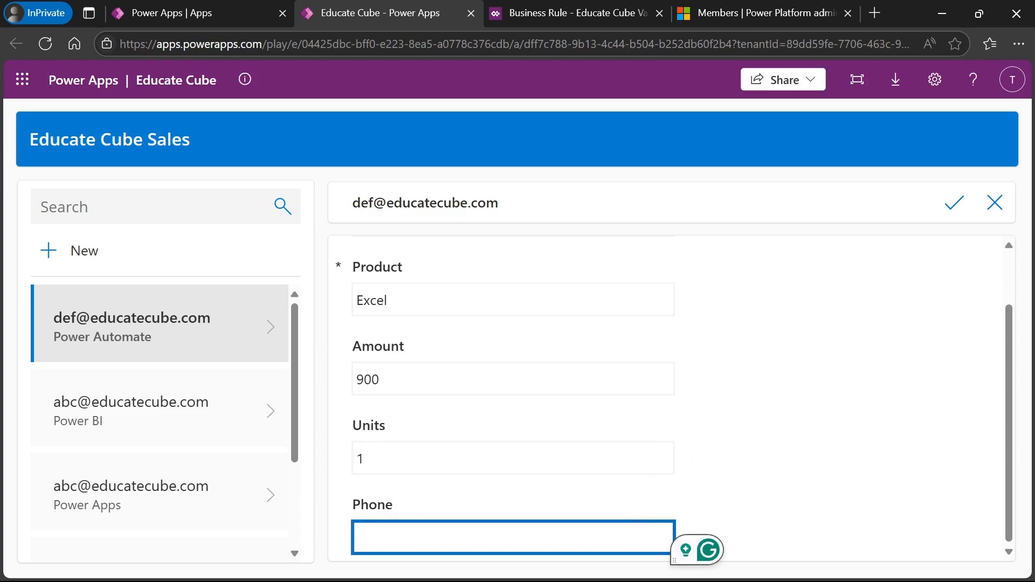
{"action": "scroll", "coordinate": [1010, 270], "scroll_direction": "up", "scroll_amount": 1}
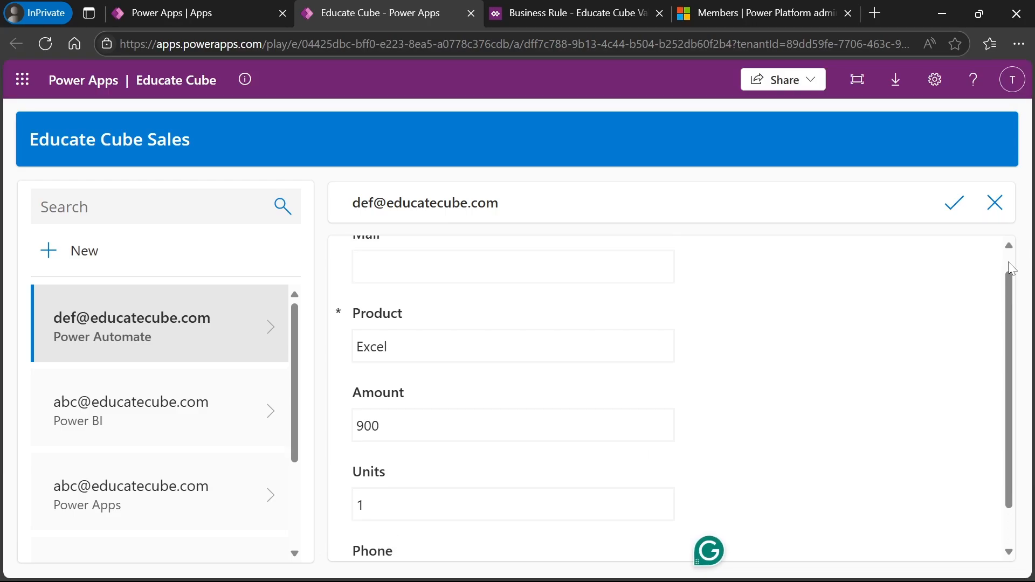
{"action": "scroll", "coordinate": [1011, 268], "scroll_direction": "up", "scroll_amount": 1}
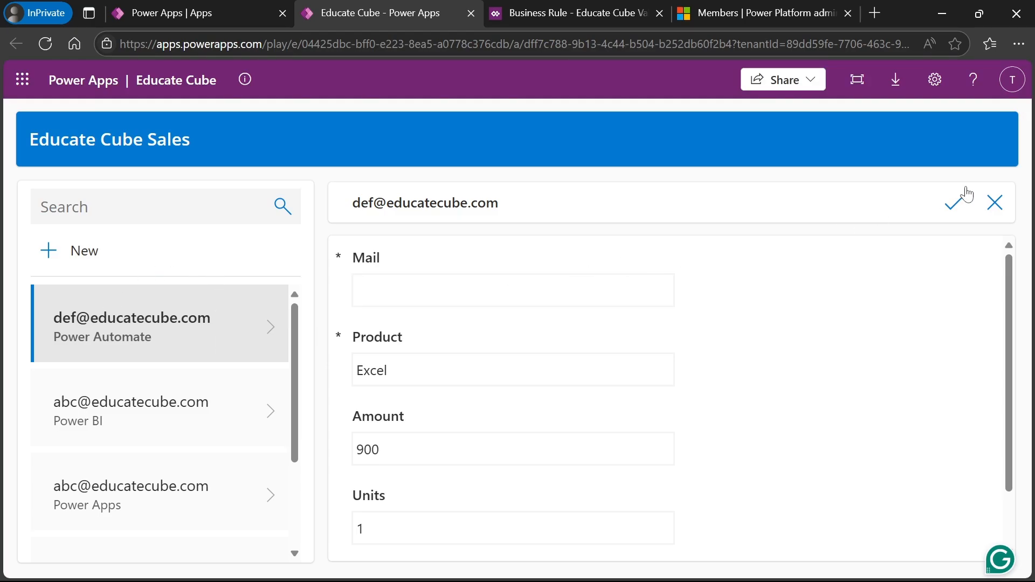
{"action": "left_click", "coordinate": [997, 211]}
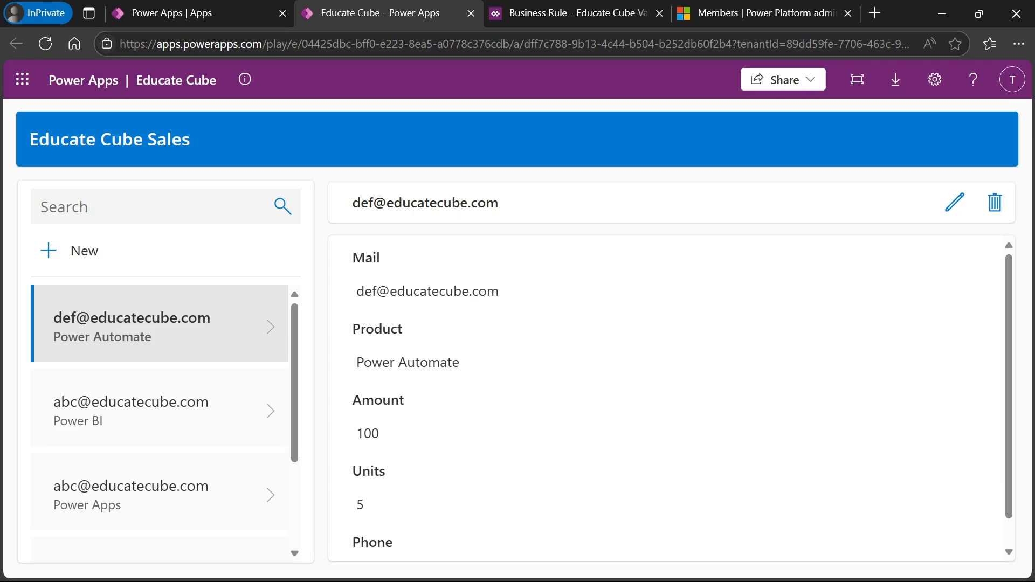
{"action": "left_click", "coordinate": [41, 206]}
- Start a new sale with Product Excel, Amount 800, Units 1 and a phone number, leaving Mail empty
{"action": "left_click", "coordinate": [54, 254]}
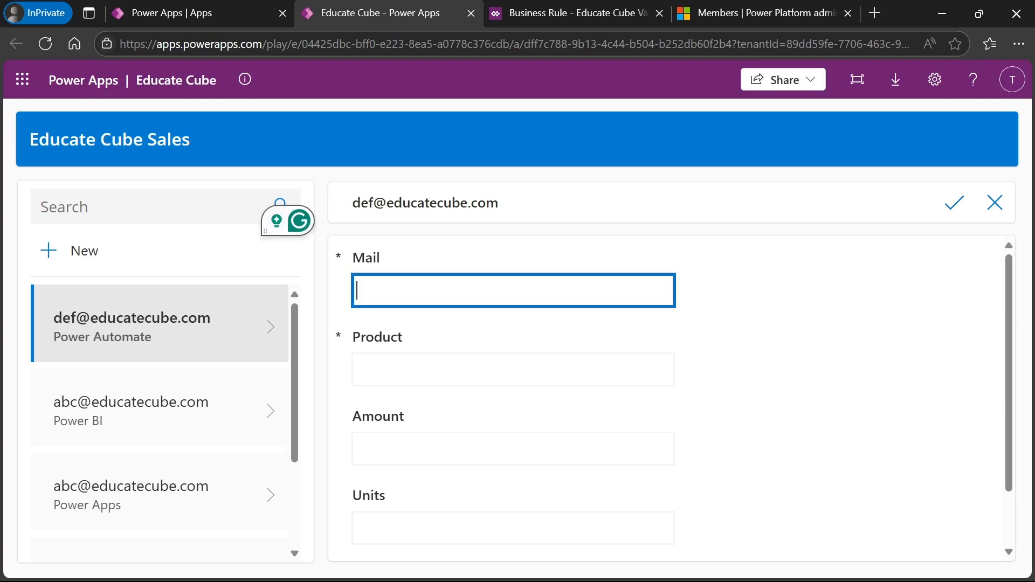
{"action": "key", "text": "Tab"}
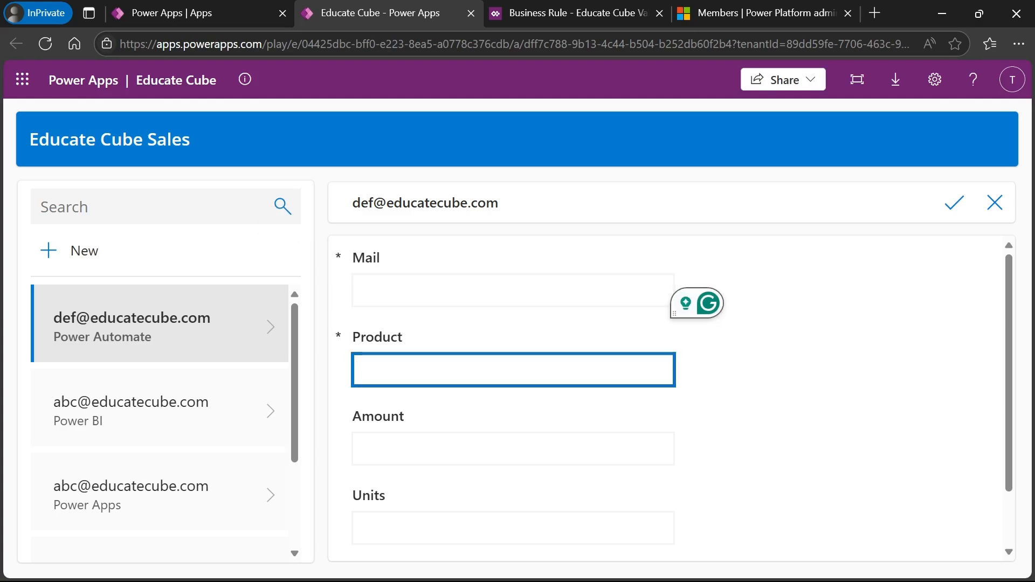
{"action": "type", "text": "Exce"}
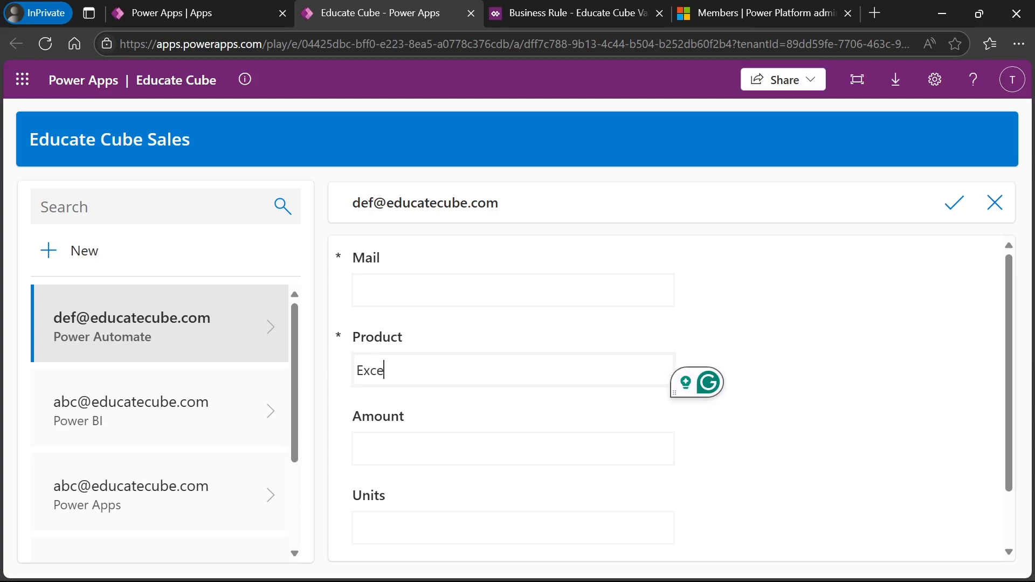
{"action": "type", "text": "l"}
{"action": "key", "text": "Tab"}
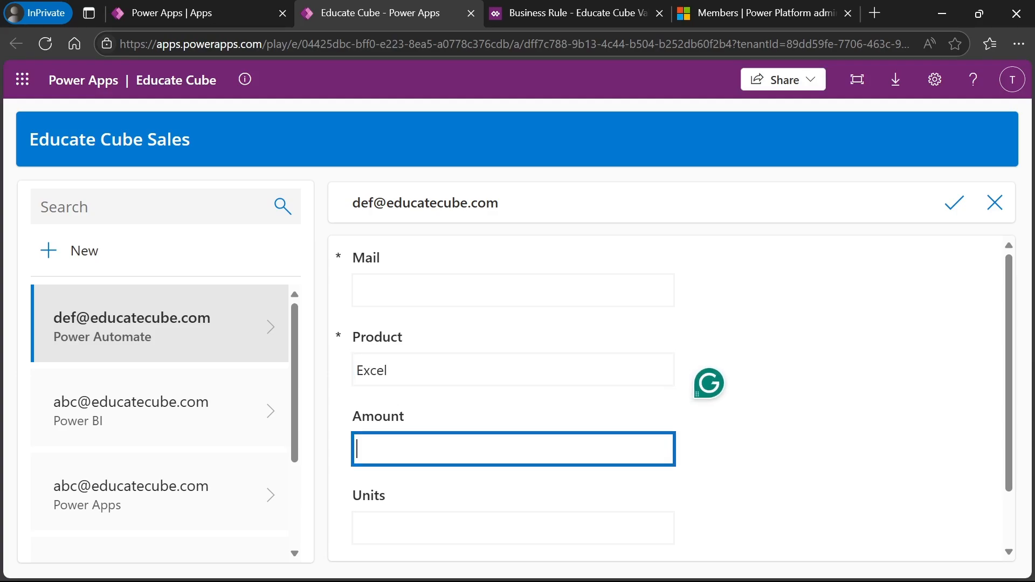
{"action": "type", "text": "800"}
{"action": "key", "text": "Tab"}
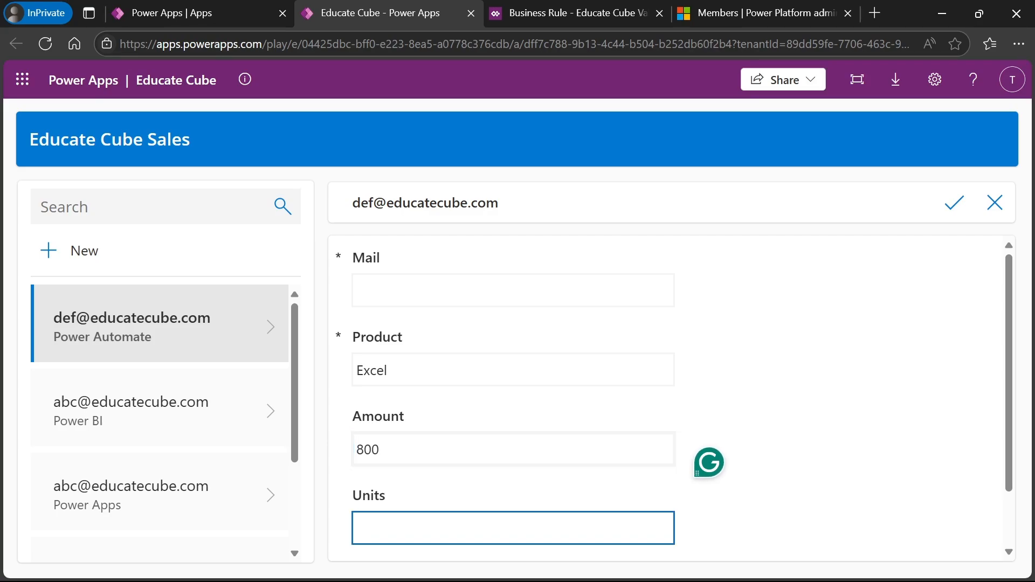
{"action": "type", "text": "1"}
{"action": "key", "text": "Tab"}
{"action": "mouse_move", "coordinate": [944, 546]}
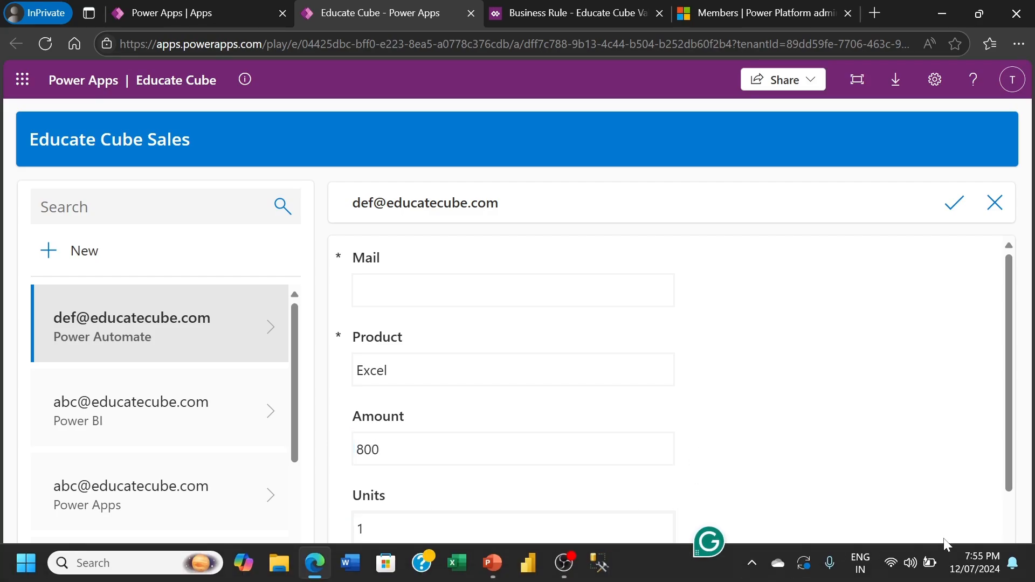
{"action": "key", "text": "Tab"}
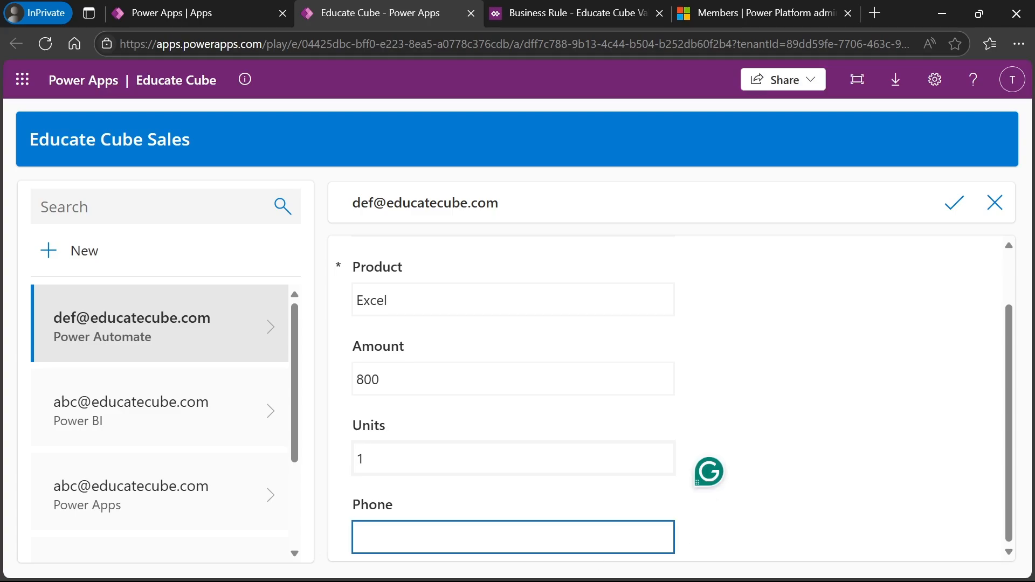
{"action": "type", "text": "68688"}
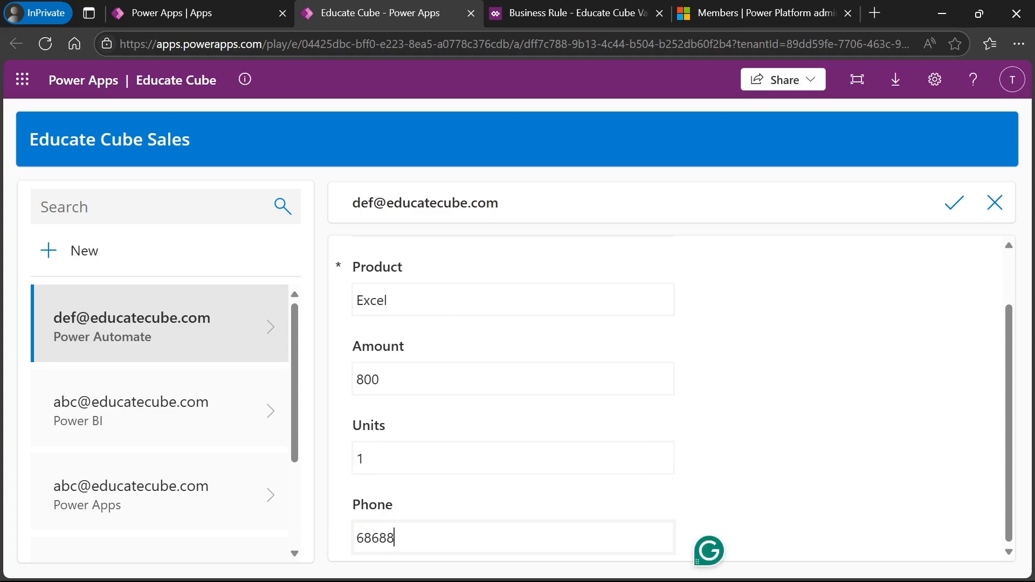
{"action": "type", "text": "98"}
- Try saving the sale, get 'Mail is required.' on the empty Mail field, and return to the business rule
{"action": "left_click", "coordinate": [959, 210]}
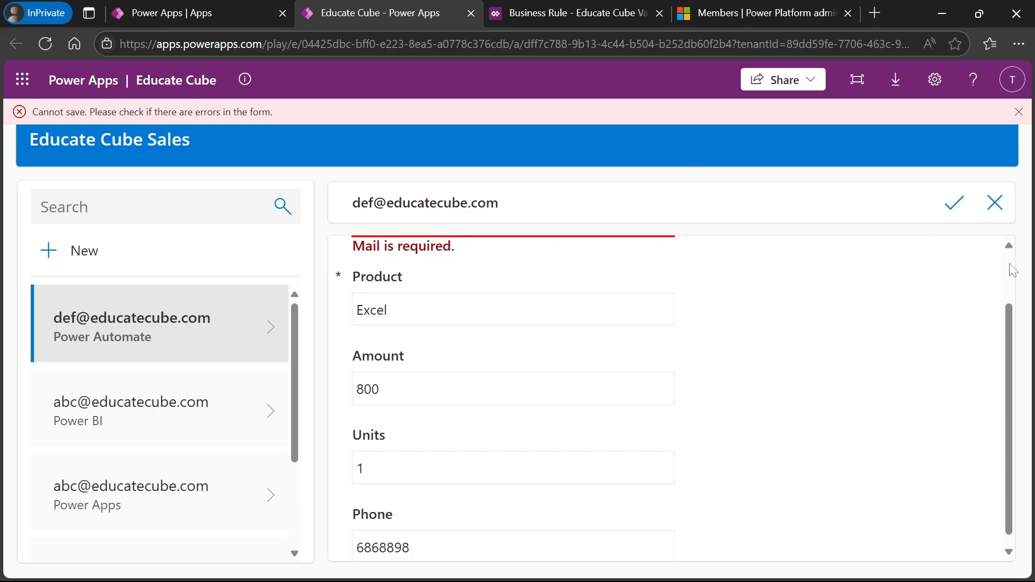
{"action": "scroll", "coordinate": [1013, 271], "scroll_direction": "up", "scroll_amount": 2}
{"action": "left_click", "coordinate": [553, 294]}
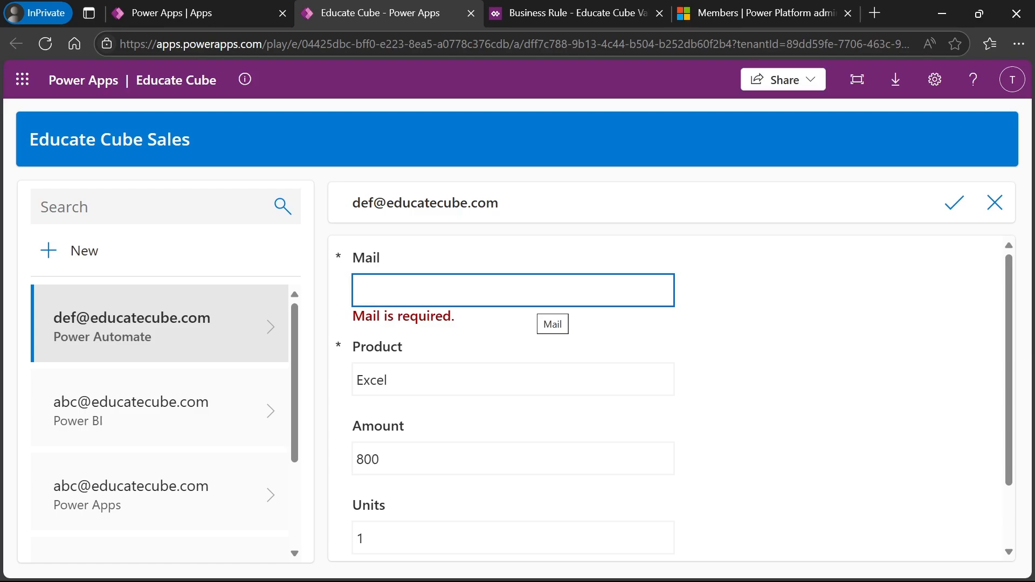
{"action": "left_click", "coordinate": [565, 17]}
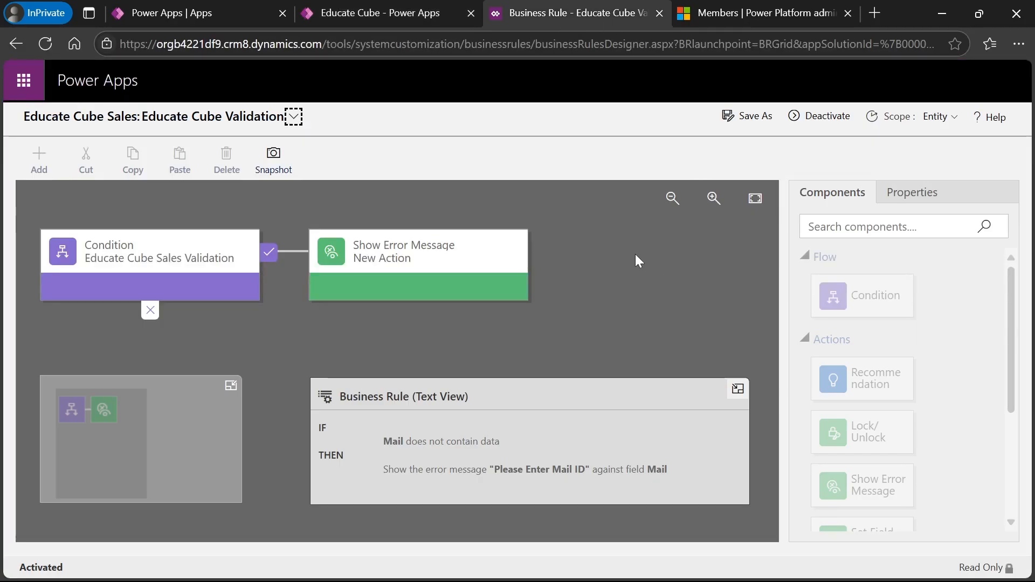
- Deactivate the Educate Cube Validation rule so its condition can be edited
{"action": "left_click", "coordinate": [191, 262]}
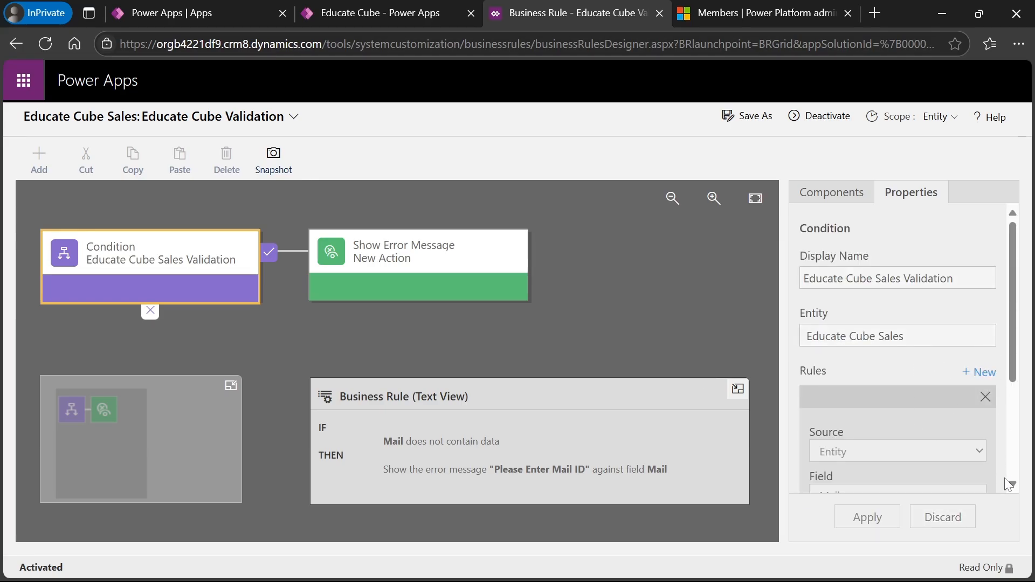
{"action": "scroll", "coordinate": [1017, 484], "scroll_direction": "down", "scroll_amount": 3}
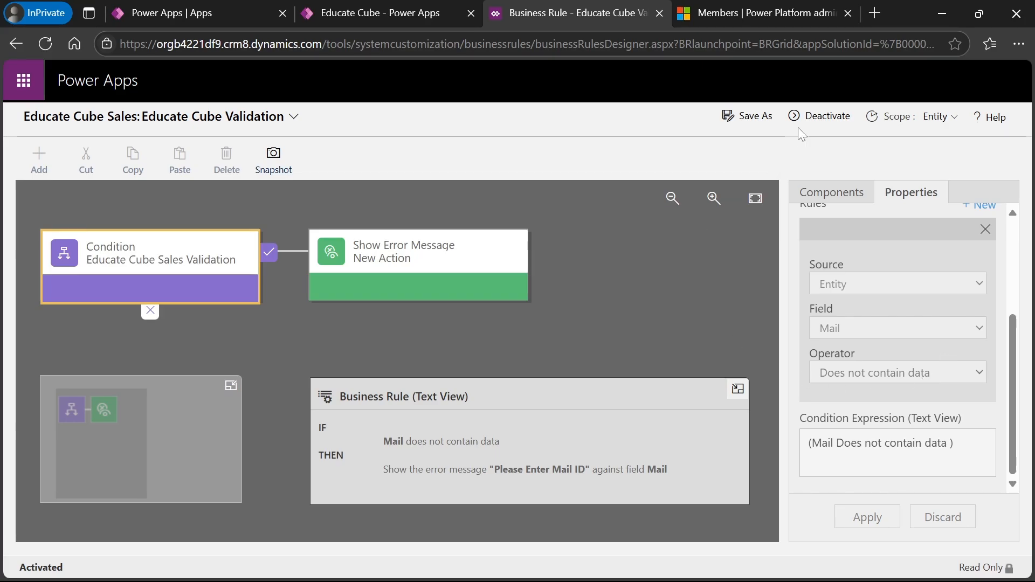
{"action": "left_click", "coordinate": [821, 112]}
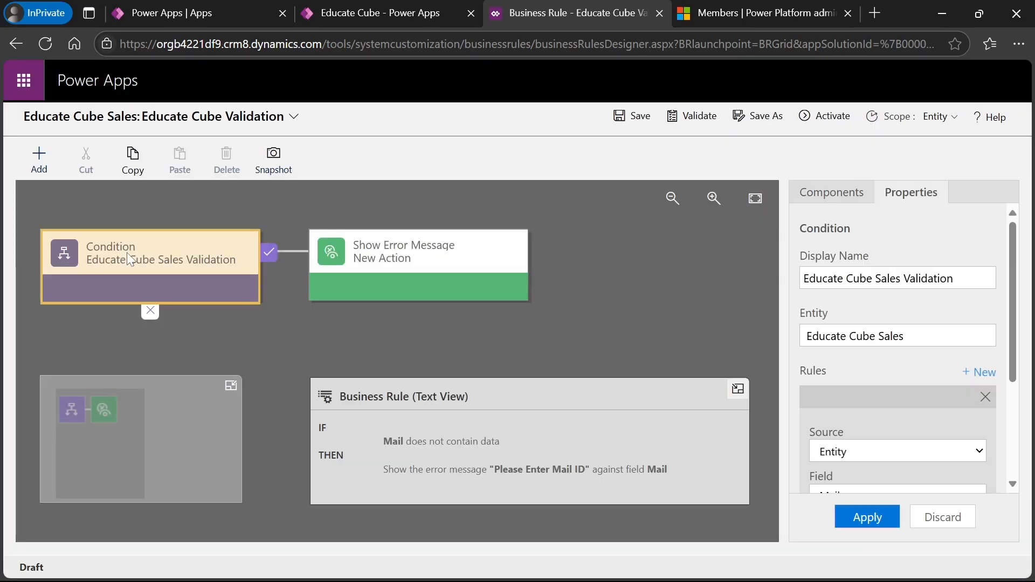
- Set the condition to Units 'Does not contain data' and apply it
{"action": "scroll", "coordinate": [1011, 483], "scroll_direction": "down", "scroll_amount": 3}
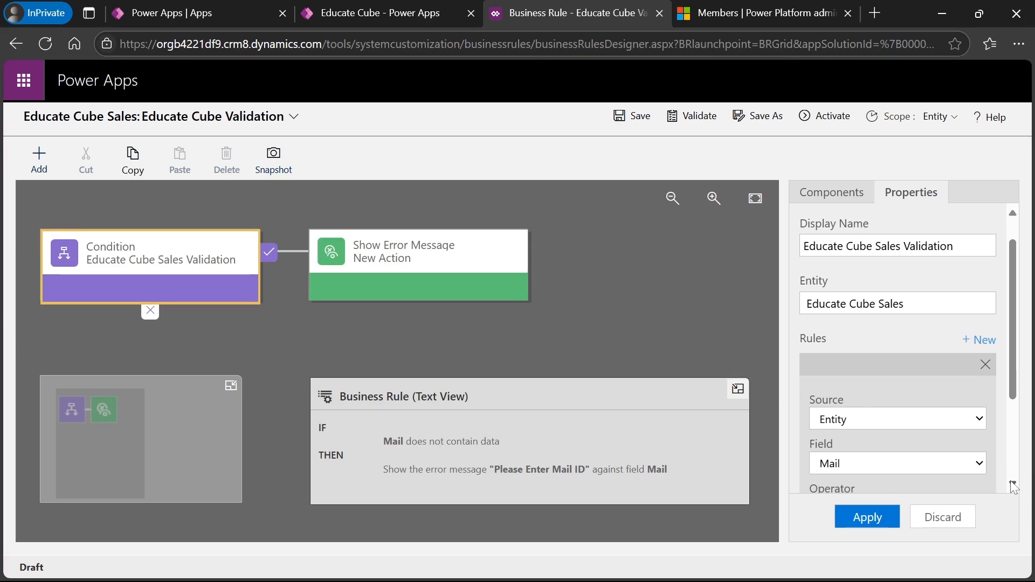
{"action": "left_click", "coordinate": [972, 333]}
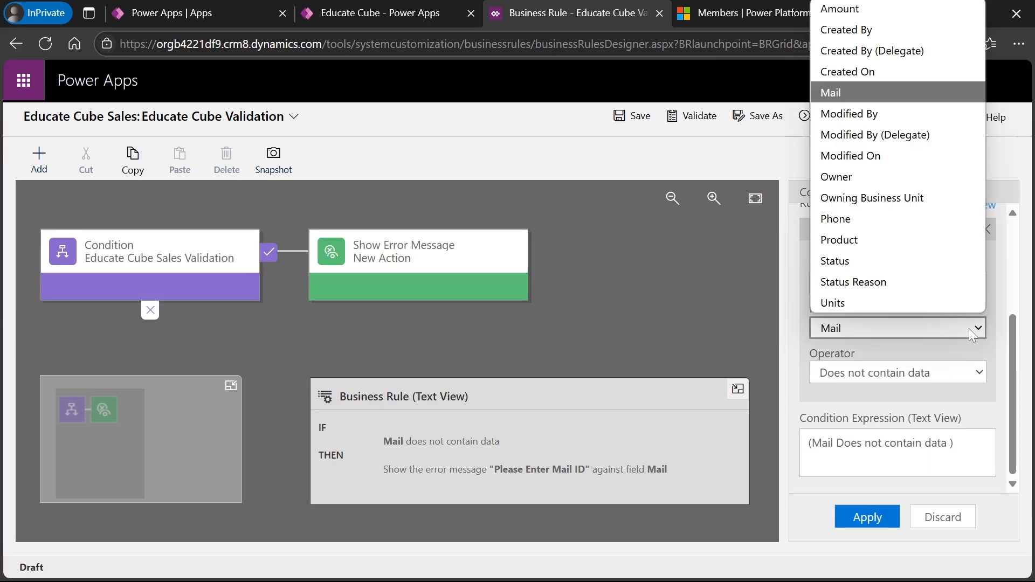
{"action": "left_click", "coordinate": [849, 303]}
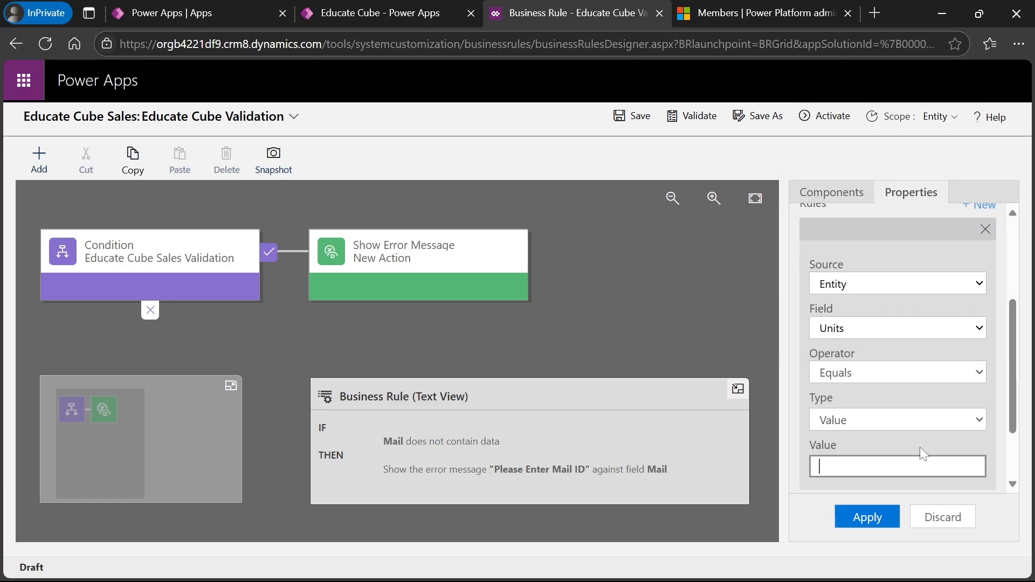
{"action": "left_click", "coordinate": [966, 372]}
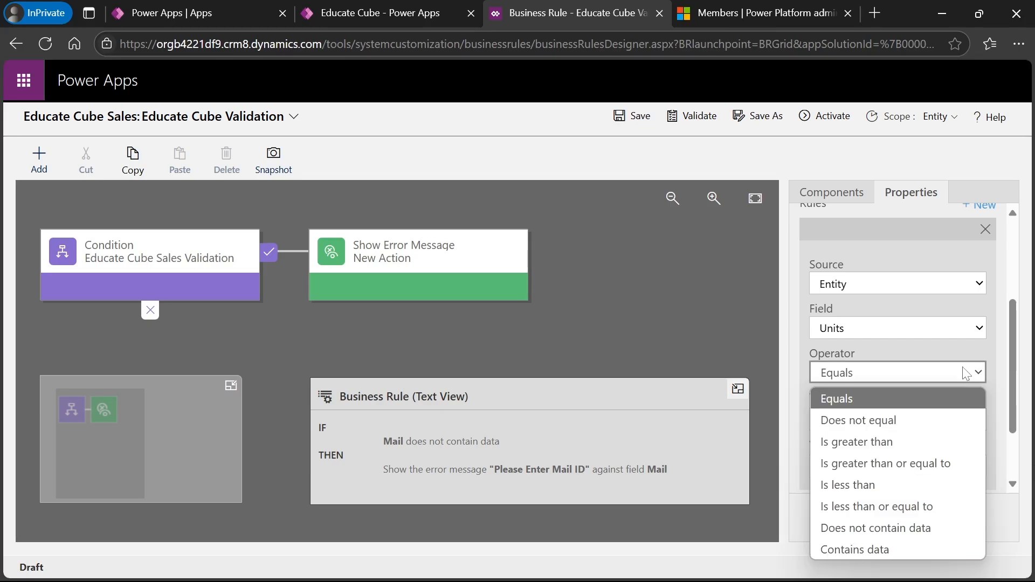
{"action": "left_click", "coordinate": [863, 525]}
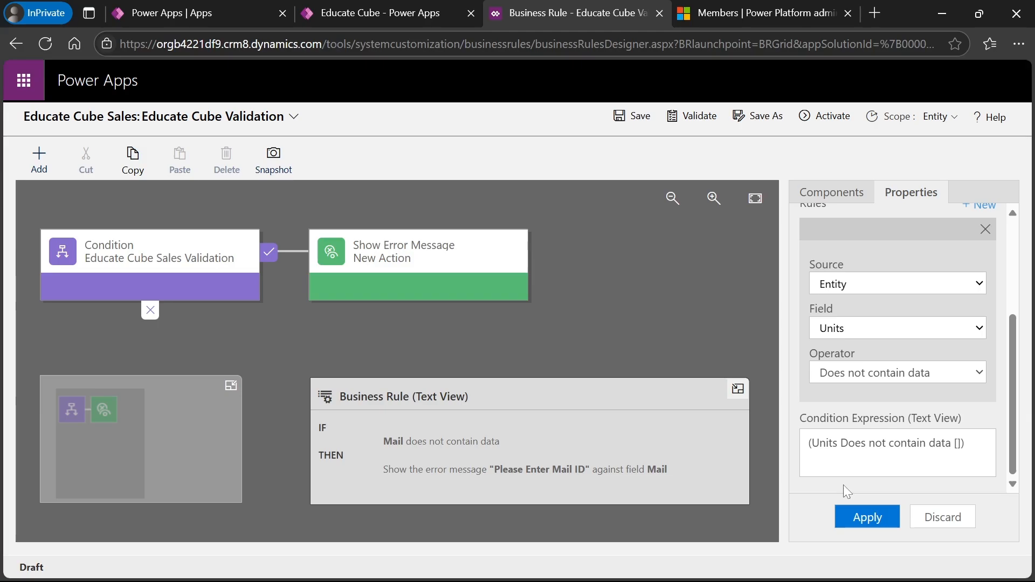
{"action": "left_click", "coordinate": [868, 518]}
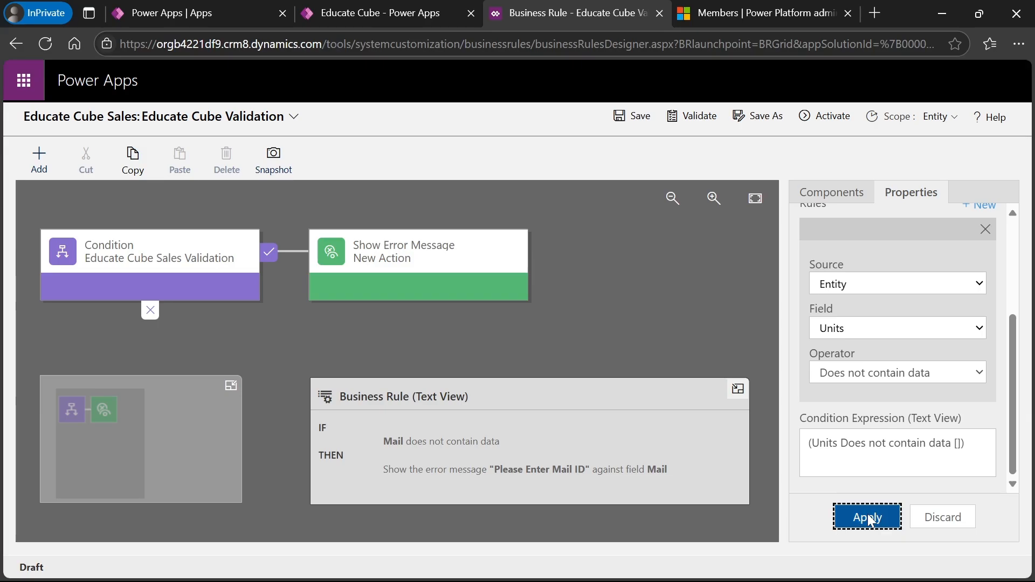
{"action": "left_click", "coordinate": [402, 263]}
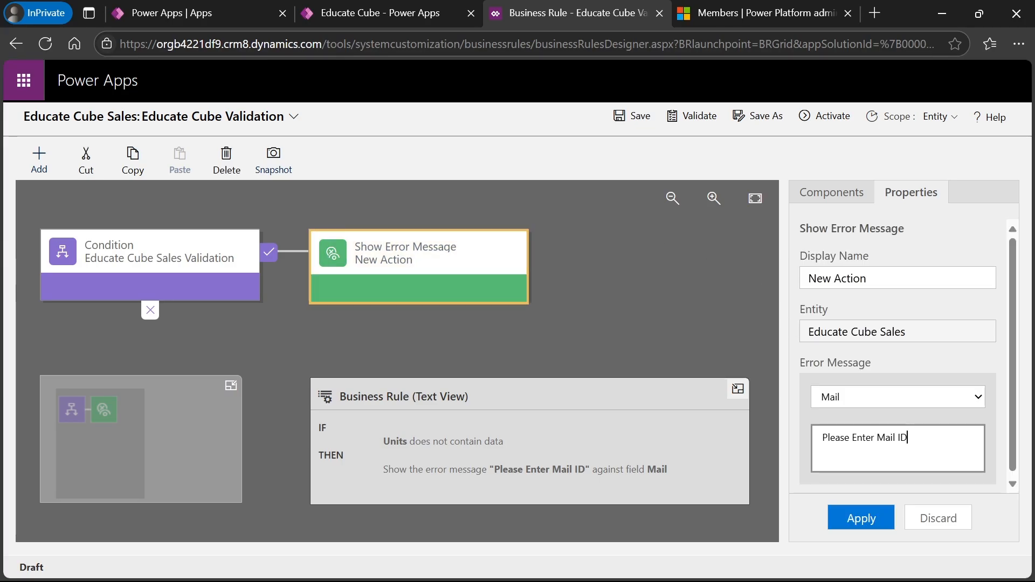
- Change the error text to 'Please Enter units', apply it, and activate the Educate Cube Validation rule
{"action": "key", "text": "BackSpace"}
{"action": "key", "text": "BackSpace"}
{"action": "key", "text": "BackSpace"}
{"action": "key", "text": "BackSpace"}
{"action": "key", "text": "BackSpace"}
{"action": "key", "text": "BackSpace"}
{"action": "key", "text": "BackSpace"}
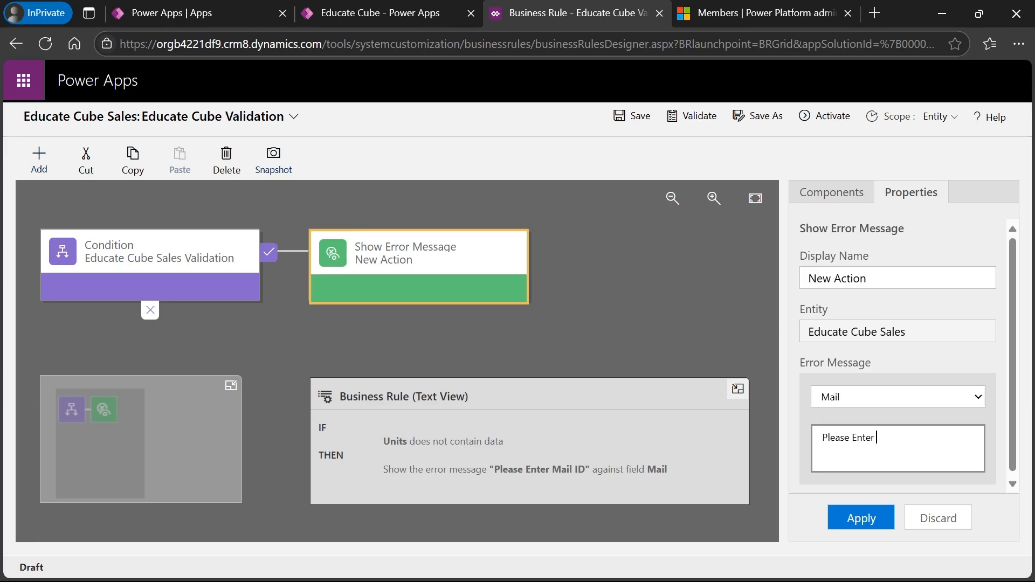
{"action": "type", "text": "units"}
{"action": "left_click", "coordinate": [863, 519]}
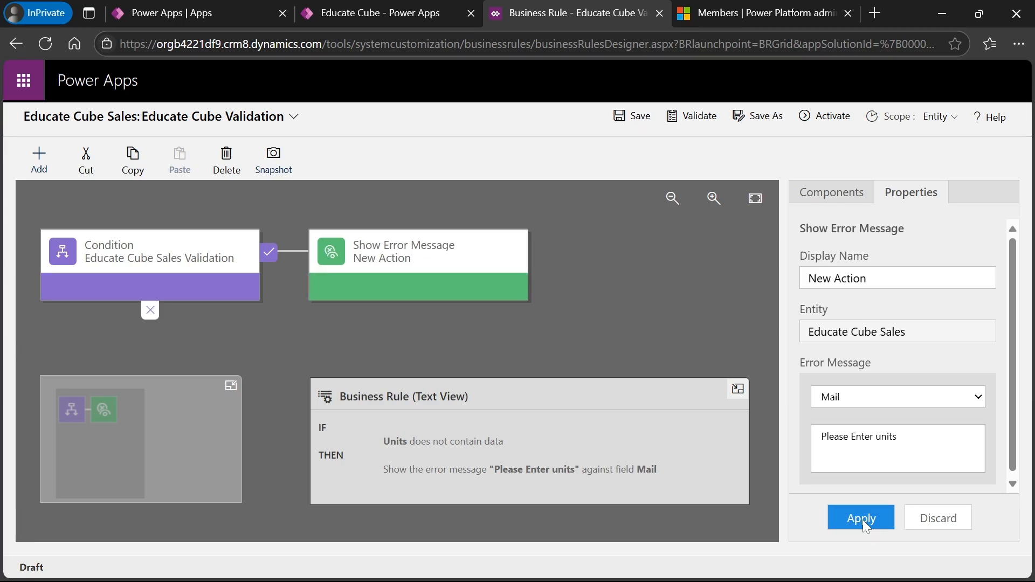
{"action": "left_click", "coordinate": [827, 117]}
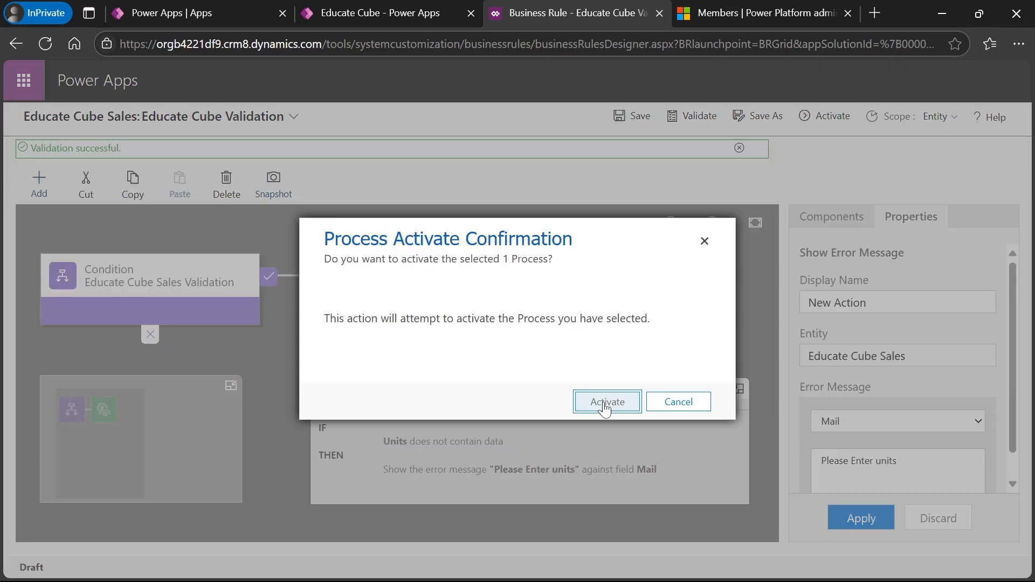
{"action": "left_click", "coordinate": [616, 403]}
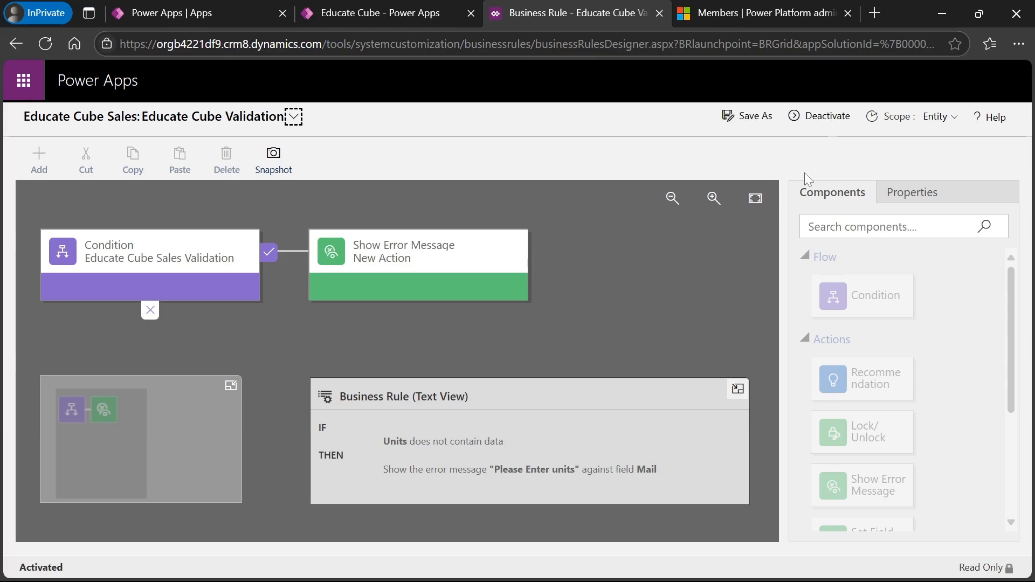
- Refresh the Educate Cube app, start a new sales record, and enter an email address in Mail
{"action": "left_click", "coordinate": [379, 9]}
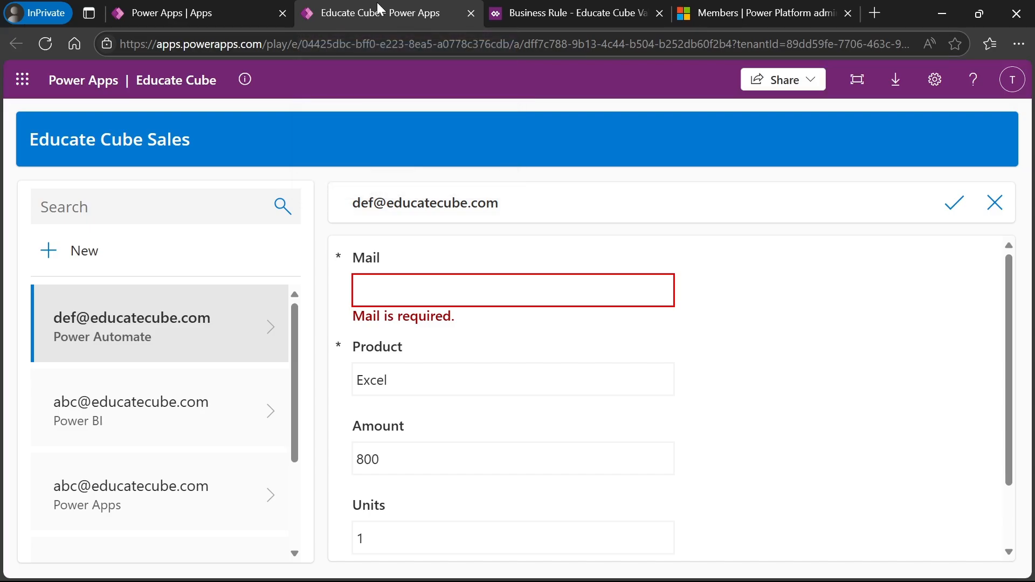
{"action": "left_click", "coordinate": [46, 44]}
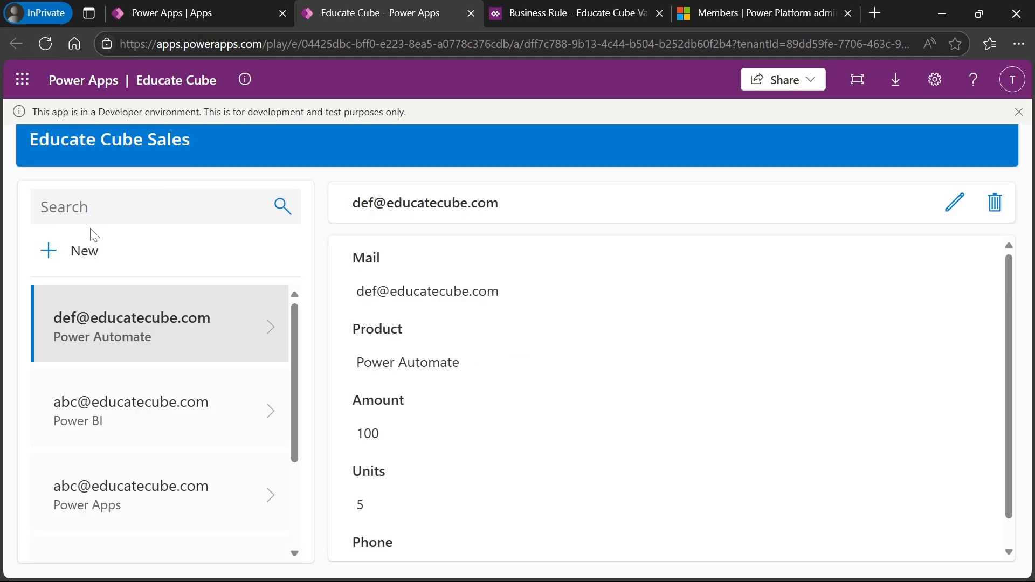
{"action": "left_click", "coordinate": [49, 252]}
{"action": "left_click", "coordinate": [431, 291]}
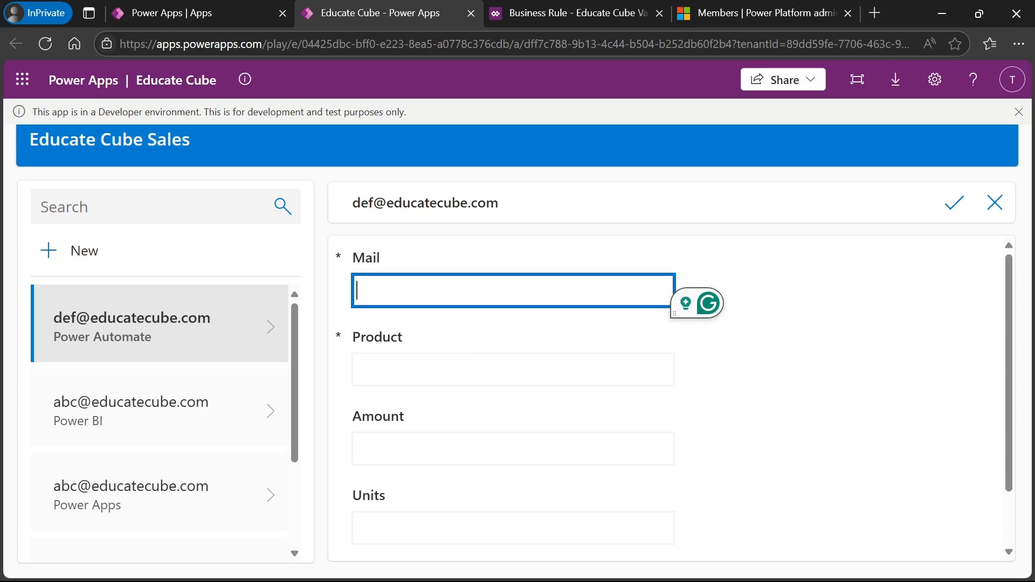
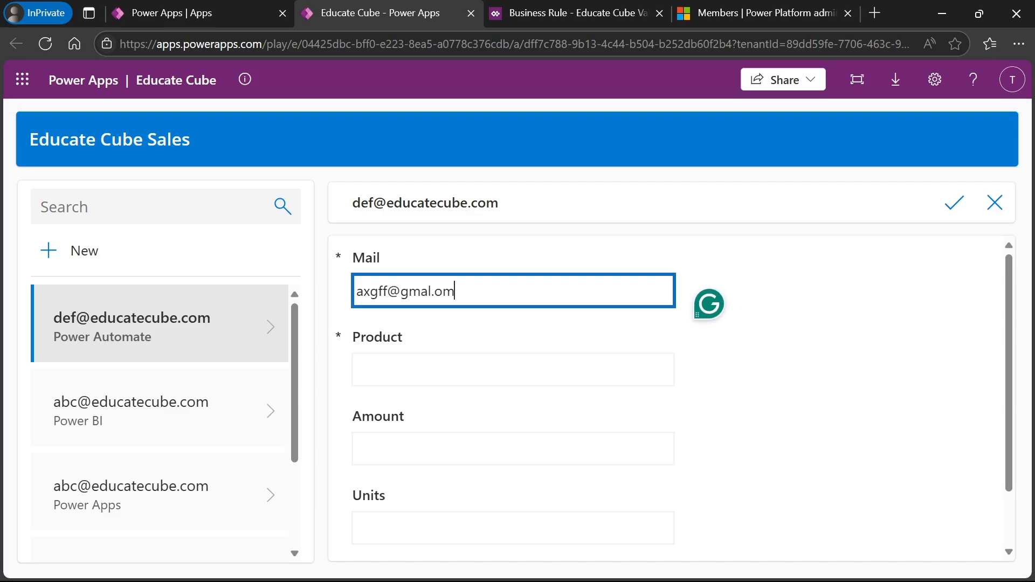
- Fill Product Excel, Amount 900 and a phone number, leaving Units blank
{"action": "left_click", "coordinate": [353, 384]}
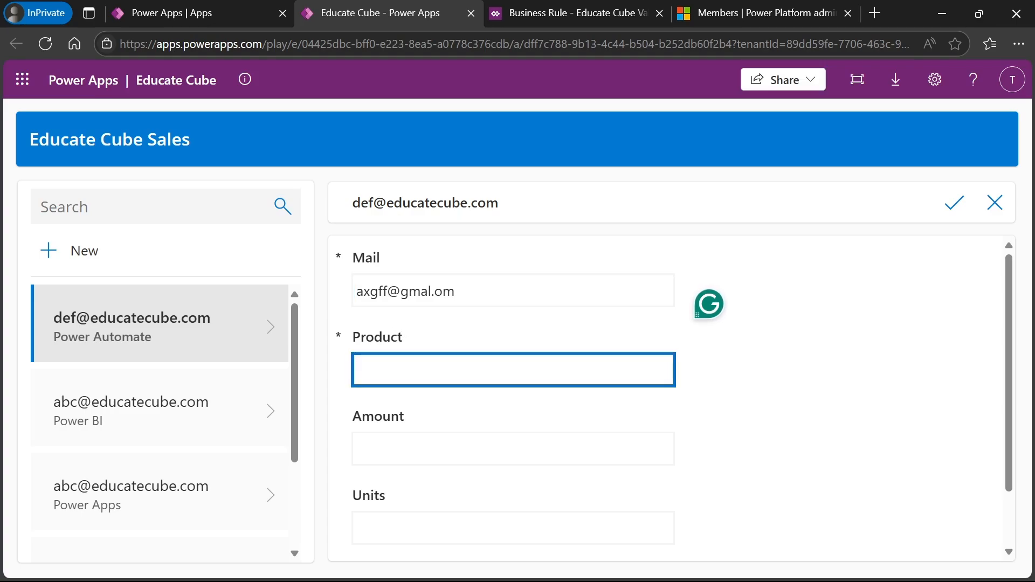
{"action": "type", "text": "Excel"}
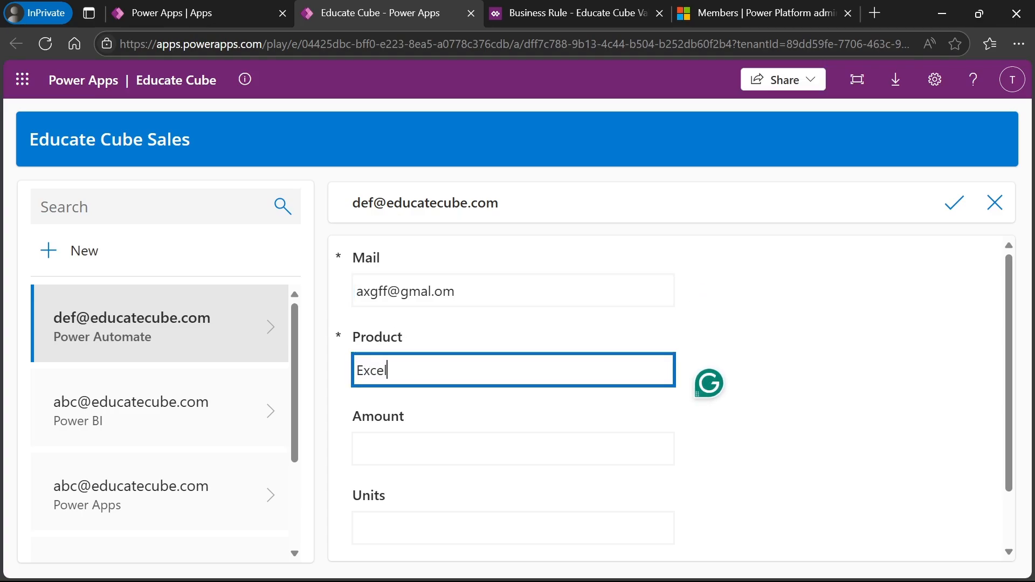
{"action": "key", "text": "Tab"}
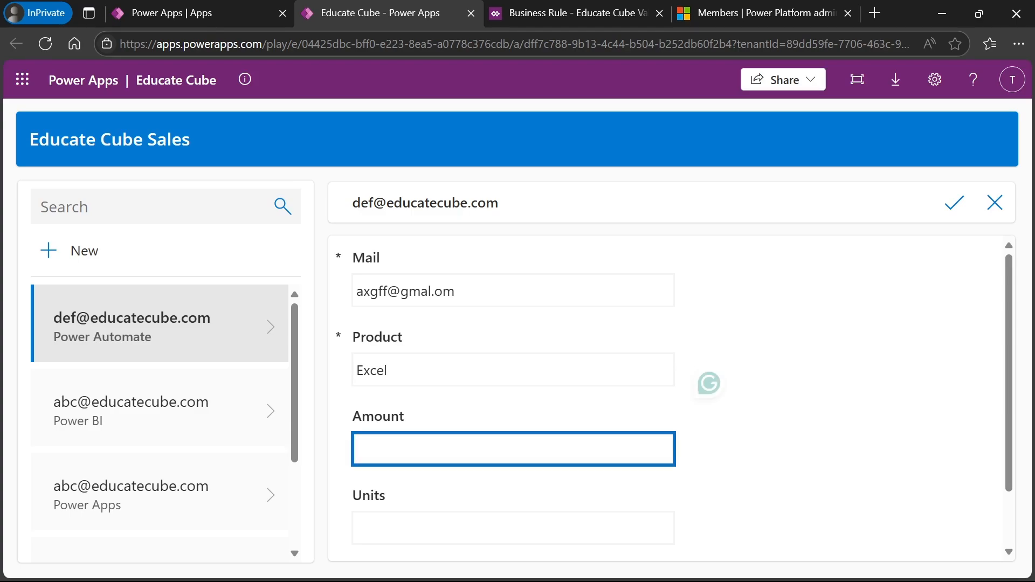
{"action": "type", "text": "900"}
{"action": "left_click", "coordinate": [818, 460]}
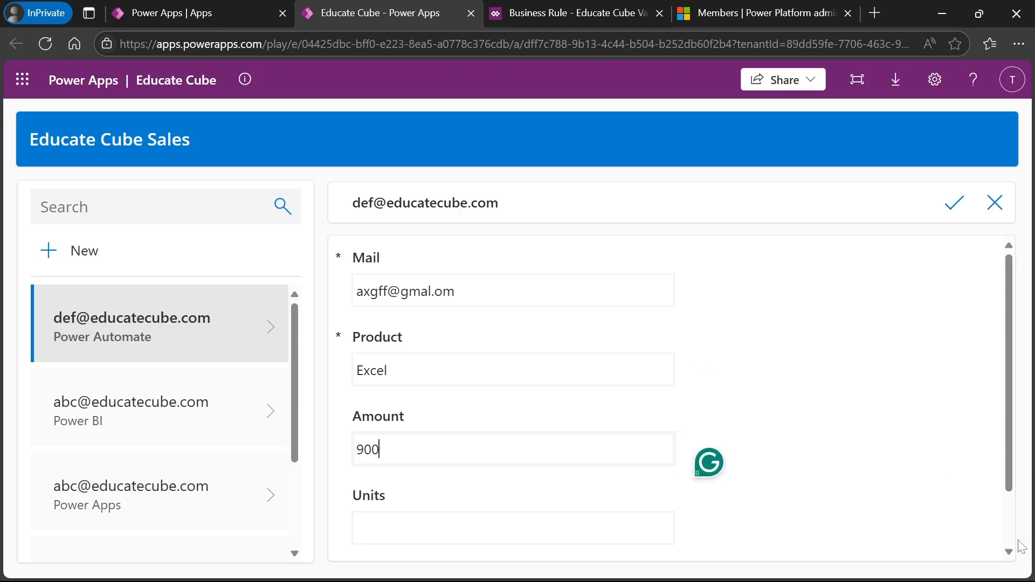
{"action": "left_click", "coordinate": [1009, 554]}
{"action": "key", "text": "Tab"}
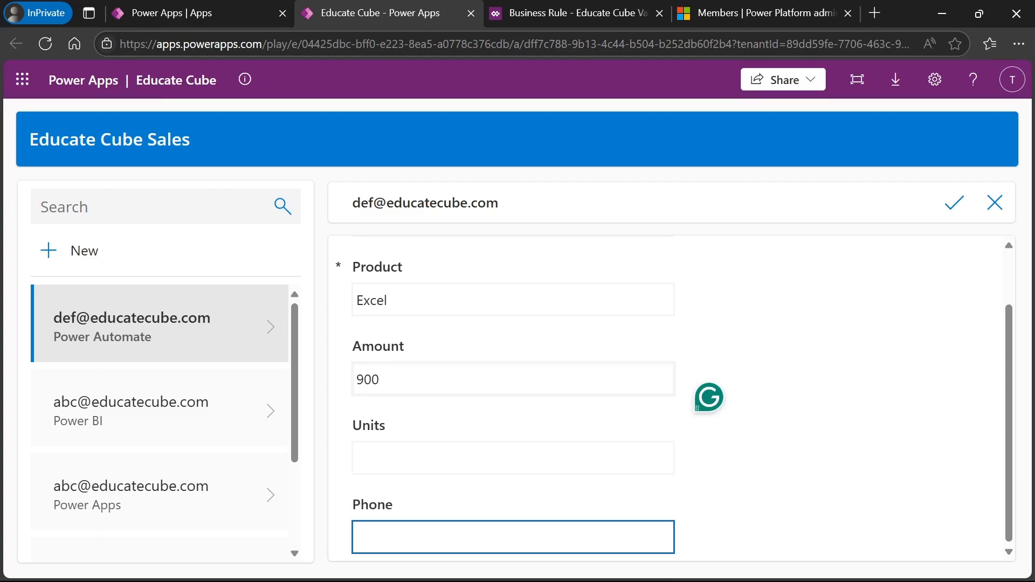
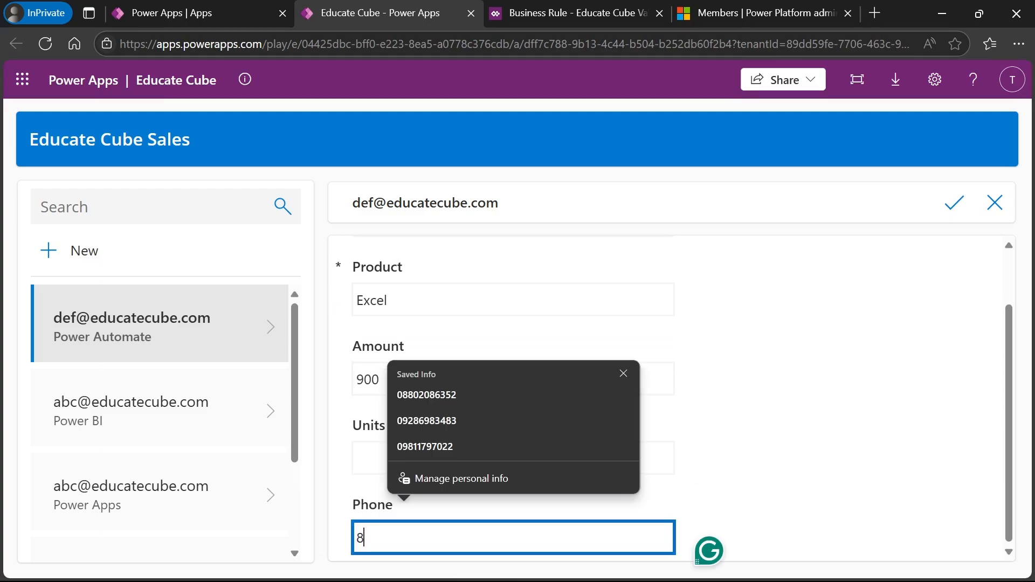
{"action": "left_click", "coordinate": [683, 510]}
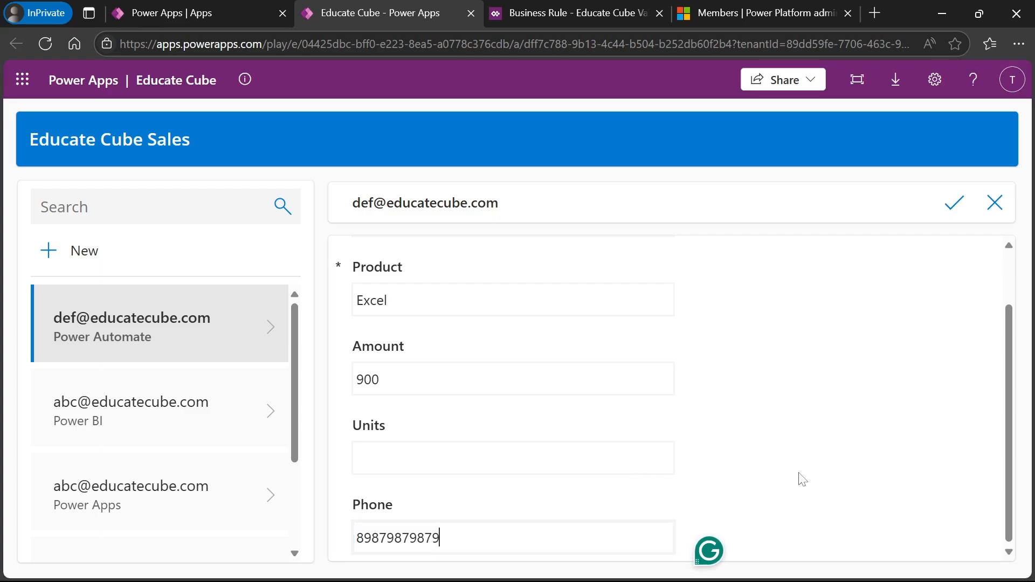
- Save the record, trim the phone number to six digits, and save again, getting 'Please Enter units'
{"action": "left_click", "coordinate": [954, 206]}
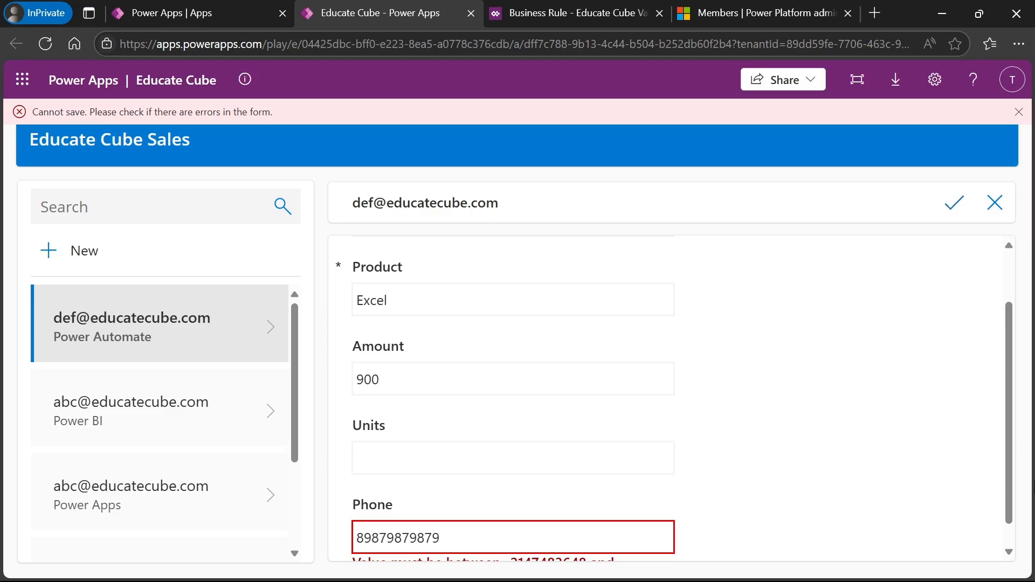
{"action": "scroll", "coordinate": [1009, 539], "scroll_direction": "down", "scroll_amount": 1}
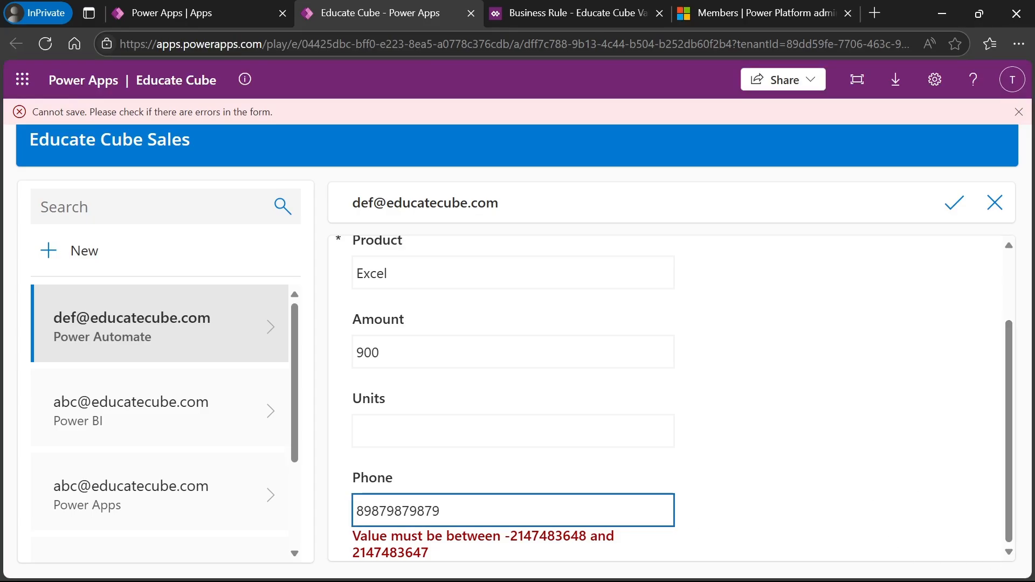
{"action": "left_click", "coordinate": [621, 511]}
{"action": "key", "text": "BackSpace"}
{"action": "key", "text": "BackSpace"}
{"action": "key", "text": "BackSpace"}
{"action": "key", "text": "BackSpace"}
{"action": "key", "text": "BackSpace"}
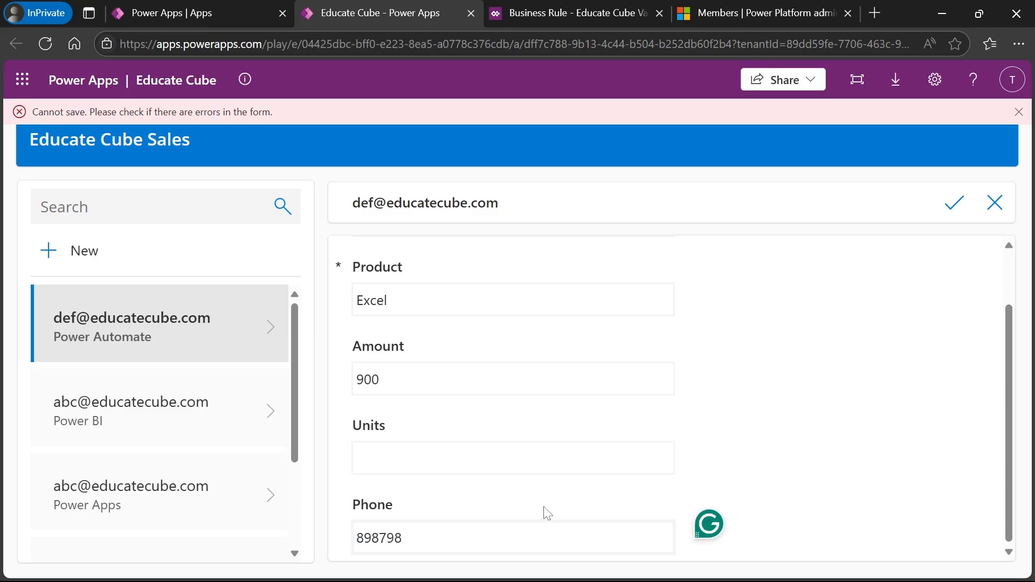
{"action": "left_click", "coordinate": [957, 211]}
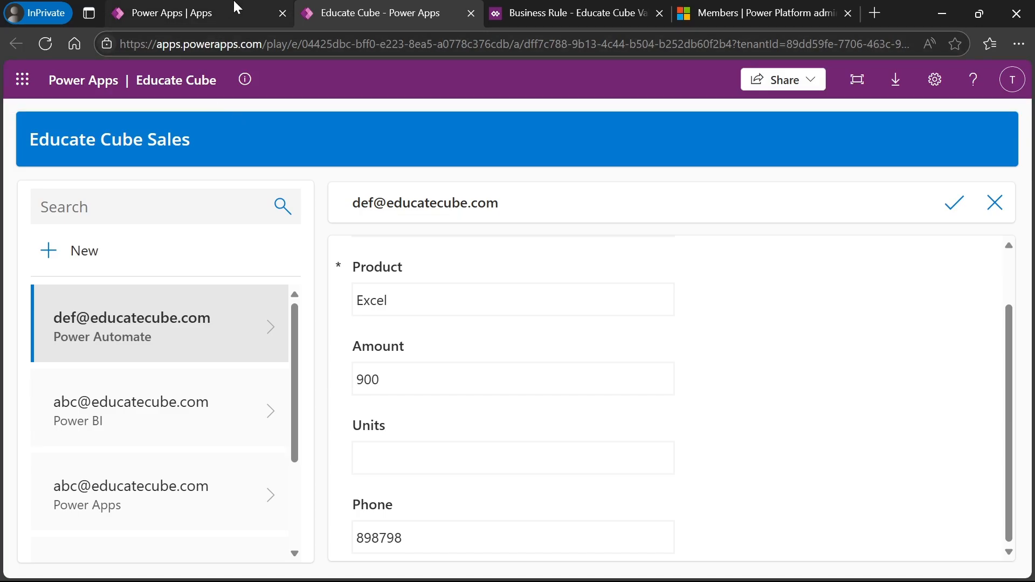
- Switch to the PowerPoint slideshow showing the Logic Layer slide on business rules
{"action": "mouse_move", "coordinate": [236, 7]}
{"action": "key", "text": "alt+Tab"}
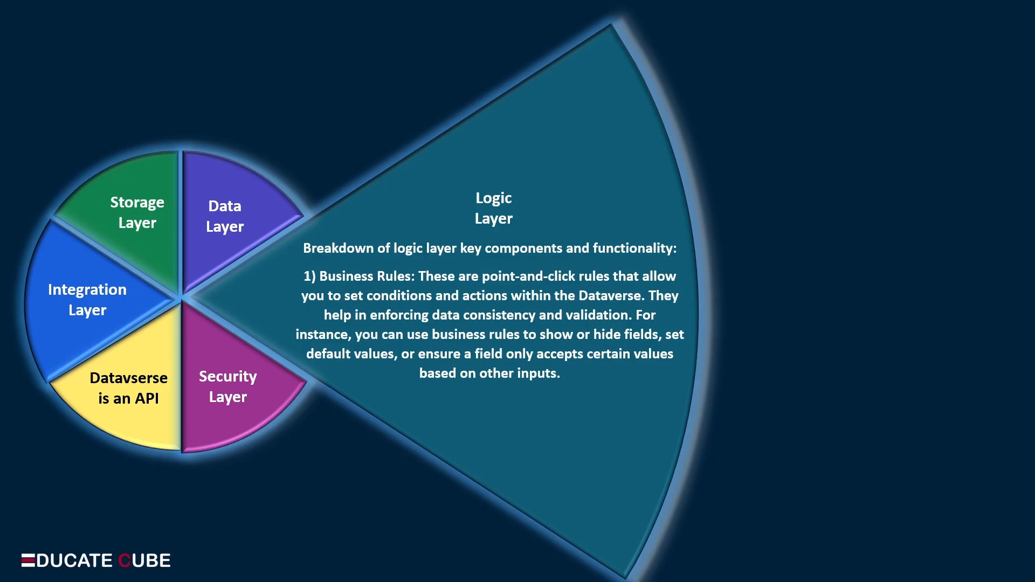